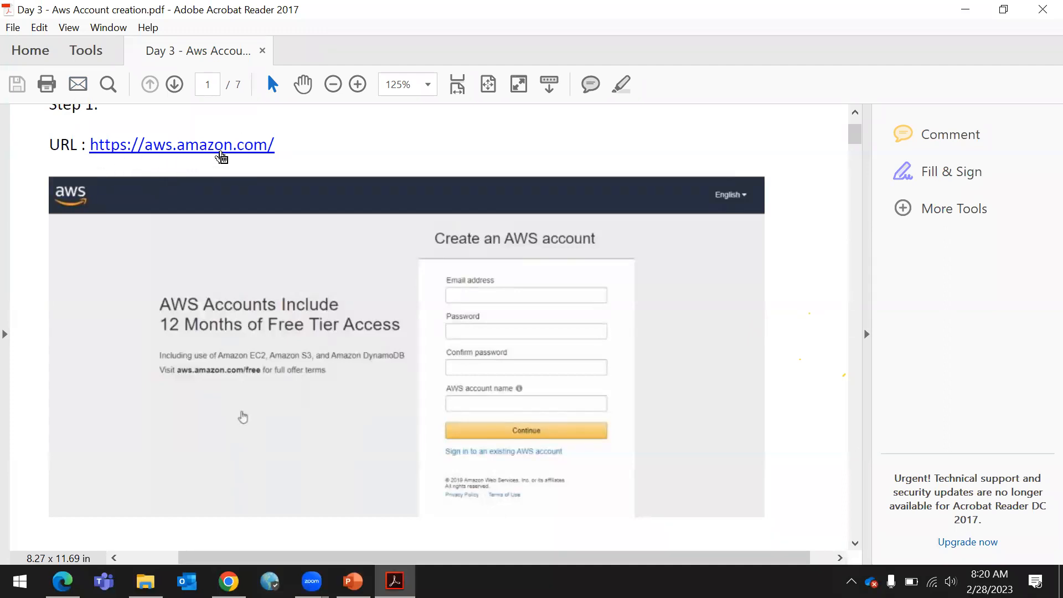
# Review Step 1 and the AWS sign-up screenshot in the account creation PDF guide
pyautogui.scroll(3, 362, 177)
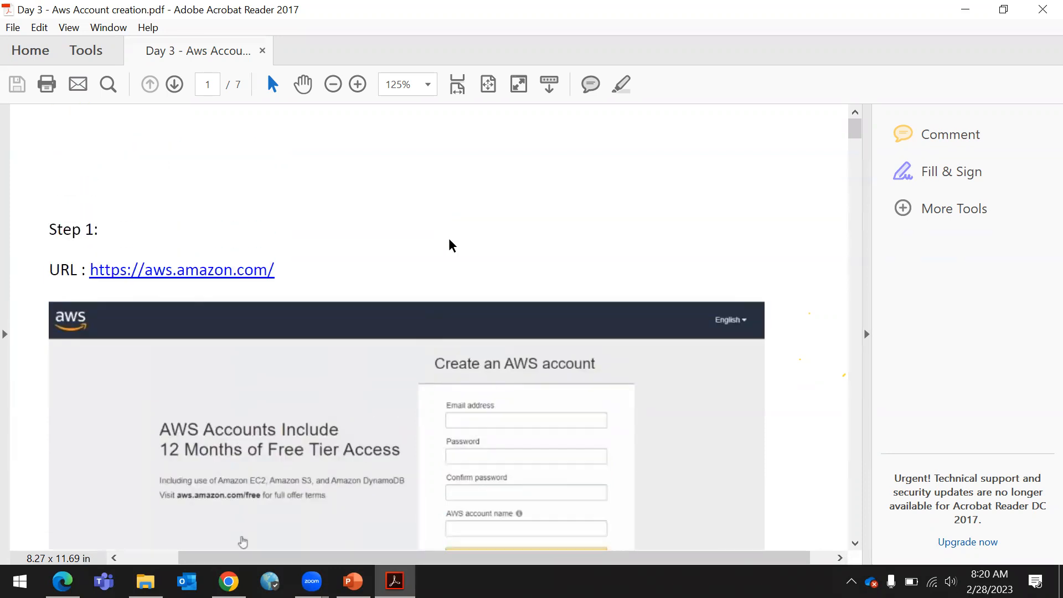
pyautogui.scroll(-1, 419, 258)
pyautogui.scroll(-2, 421, 286)
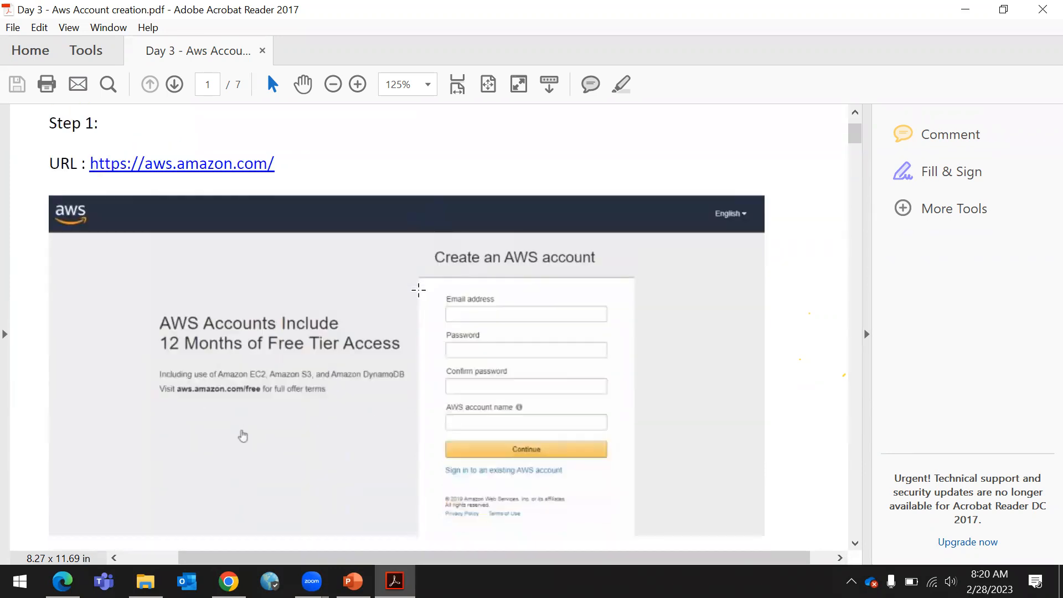
pyautogui.scroll(2, 420, 289)
pyautogui.scroll(1, 418, 291)
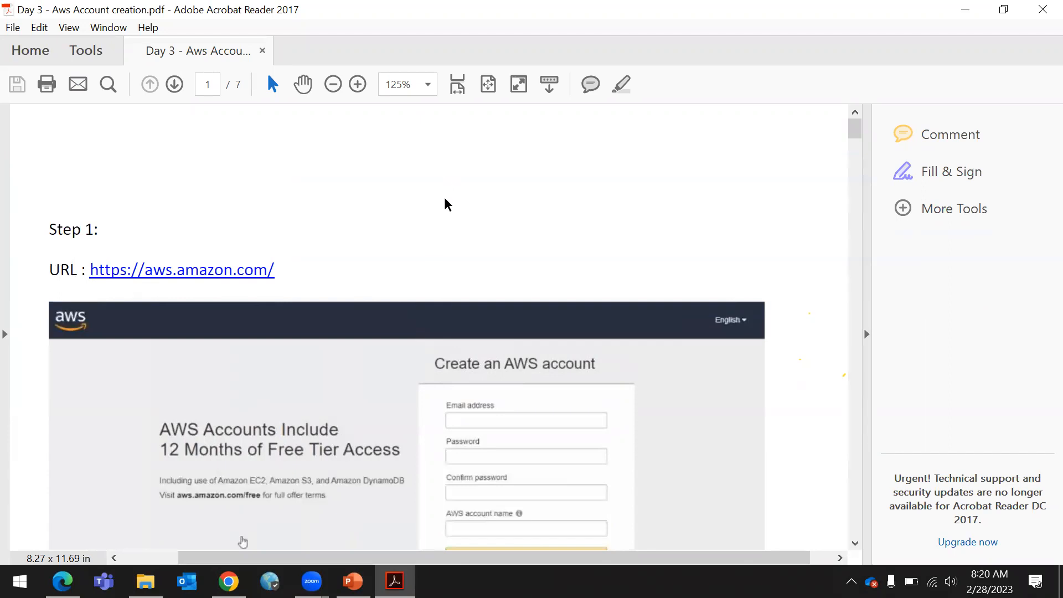
pyautogui.scroll(-2, 445, 205)
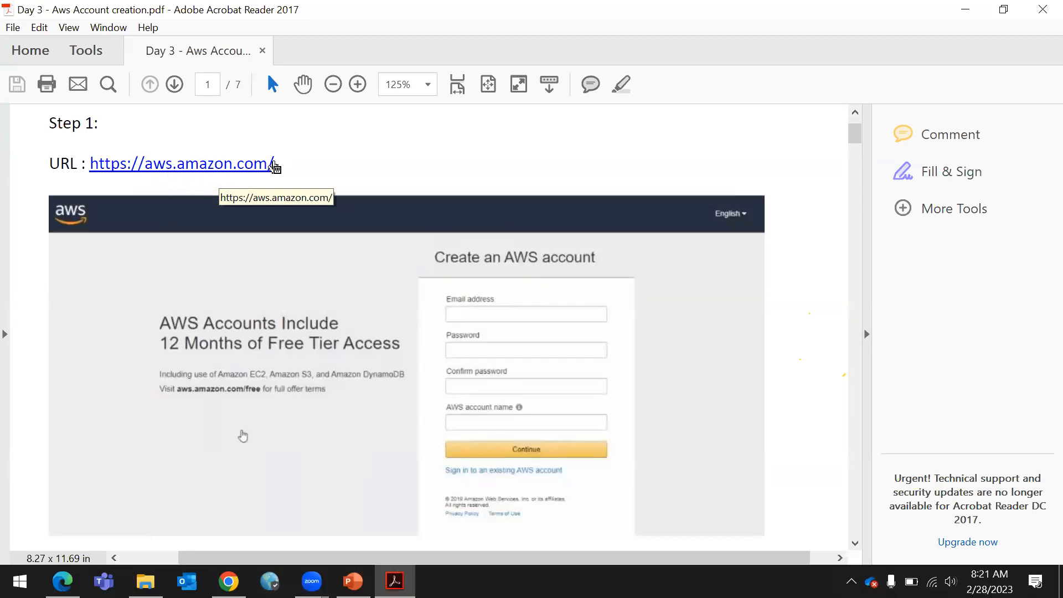
pyautogui.scroll(-1, 416, 218)
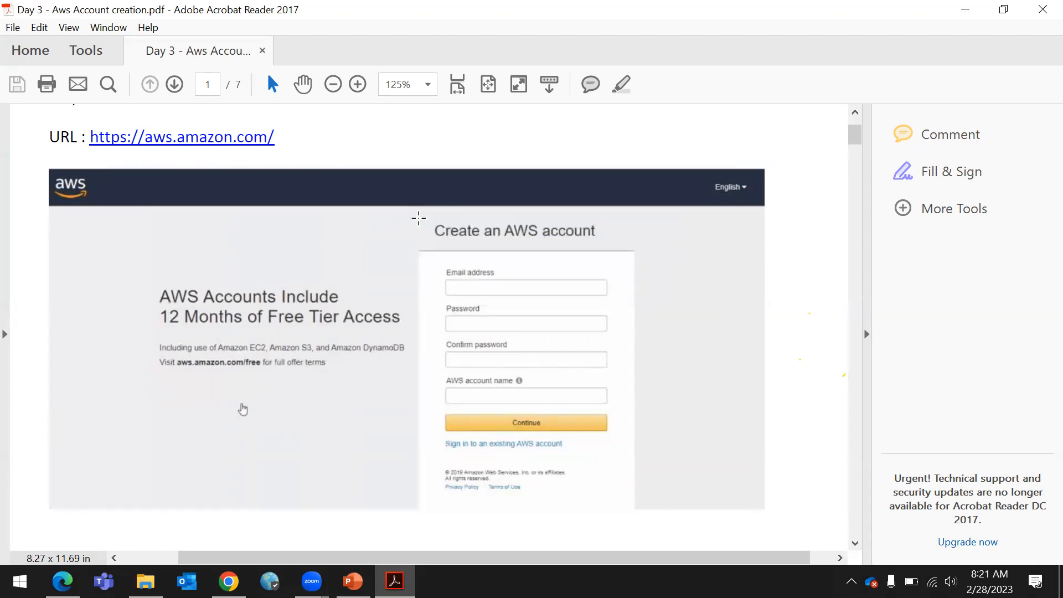
pyautogui.scroll(-11, 416, 218)
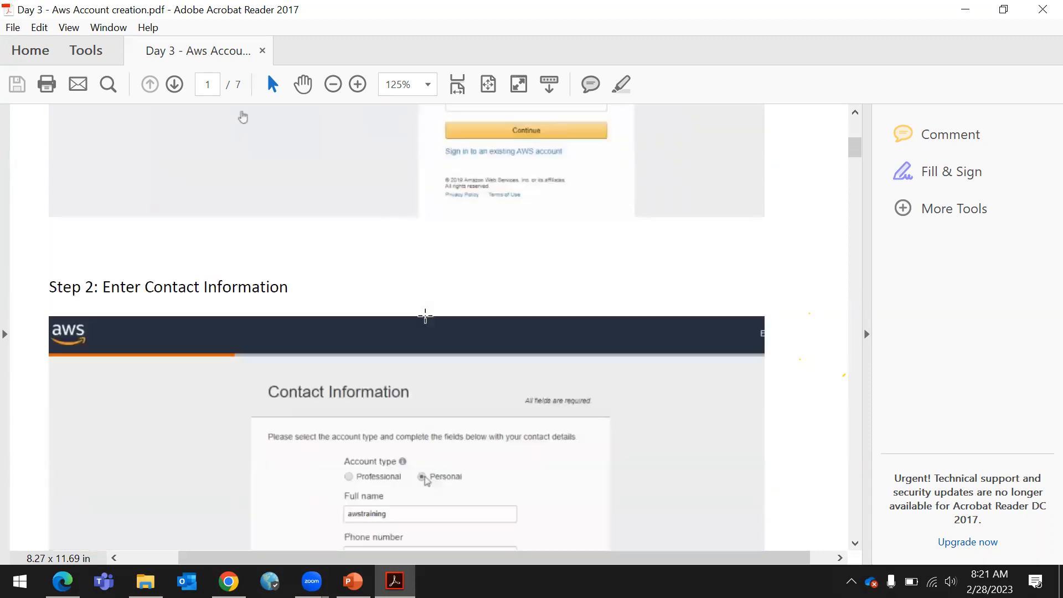
pyautogui.scroll(11, 432, 297)
pyautogui.scroll(5, 484, 311)
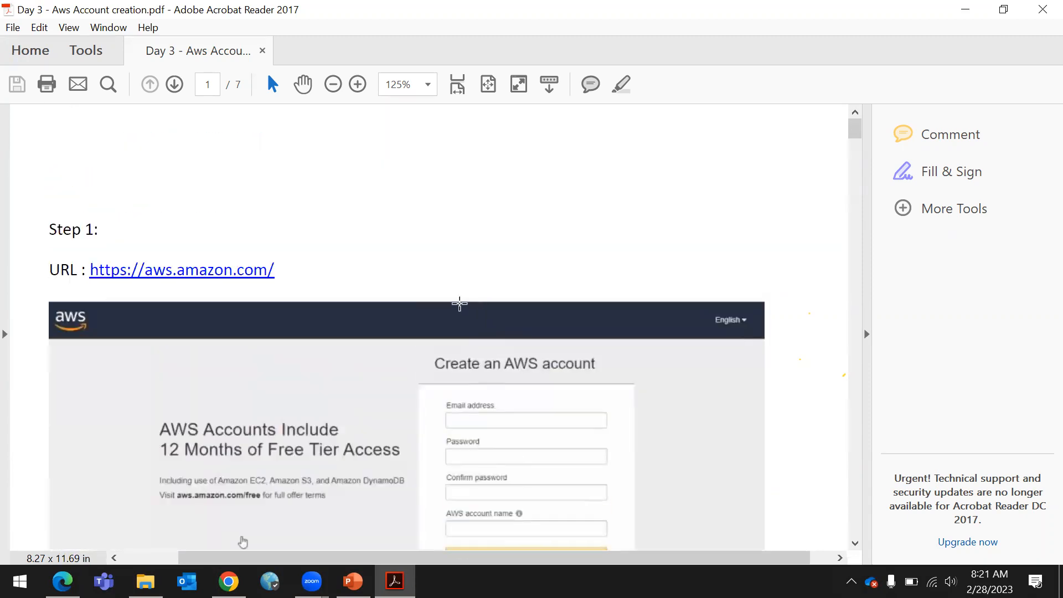
pyautogui.scroll(-5, 461, 302)
# Try to open the aws.amazon.com link from the PDF, cancelling the connection prompt
pyautogui.rightClick(185, 139)
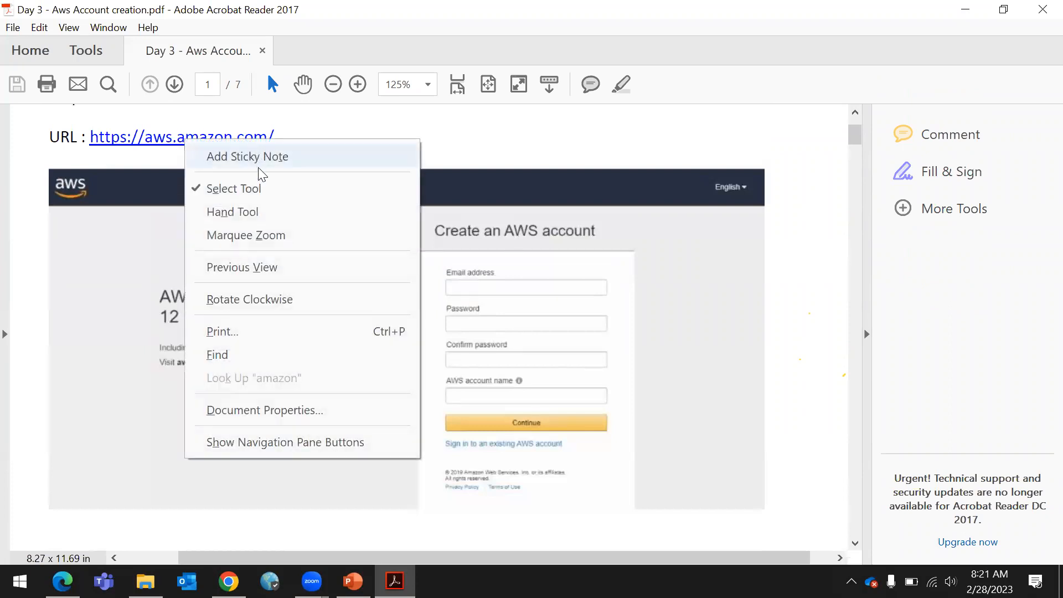
pyautogui.click(128, 228)
pyautogui.click(328, 137)
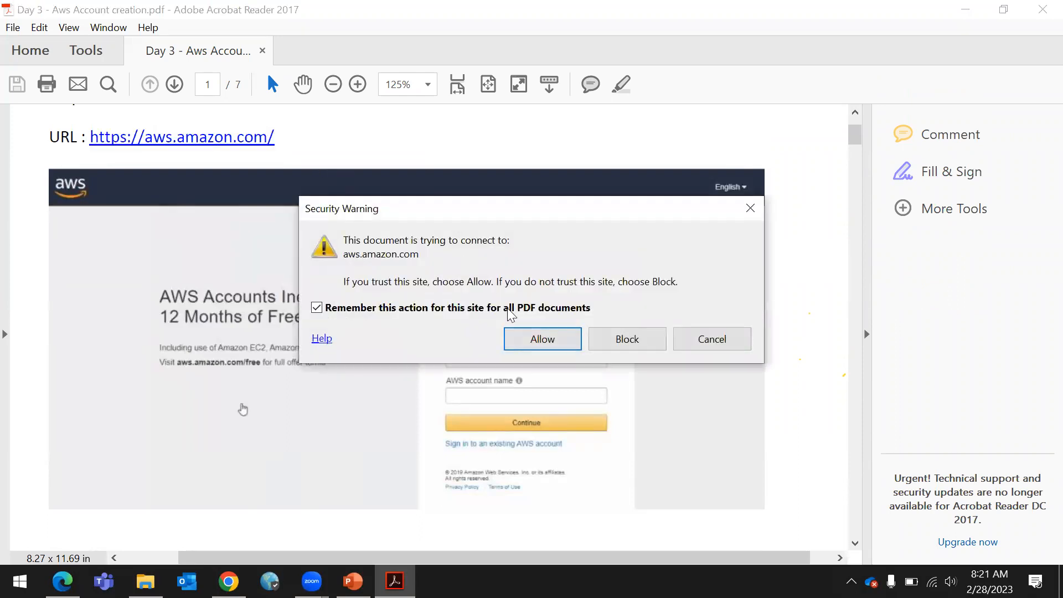
pyautogui.click(748, 347)
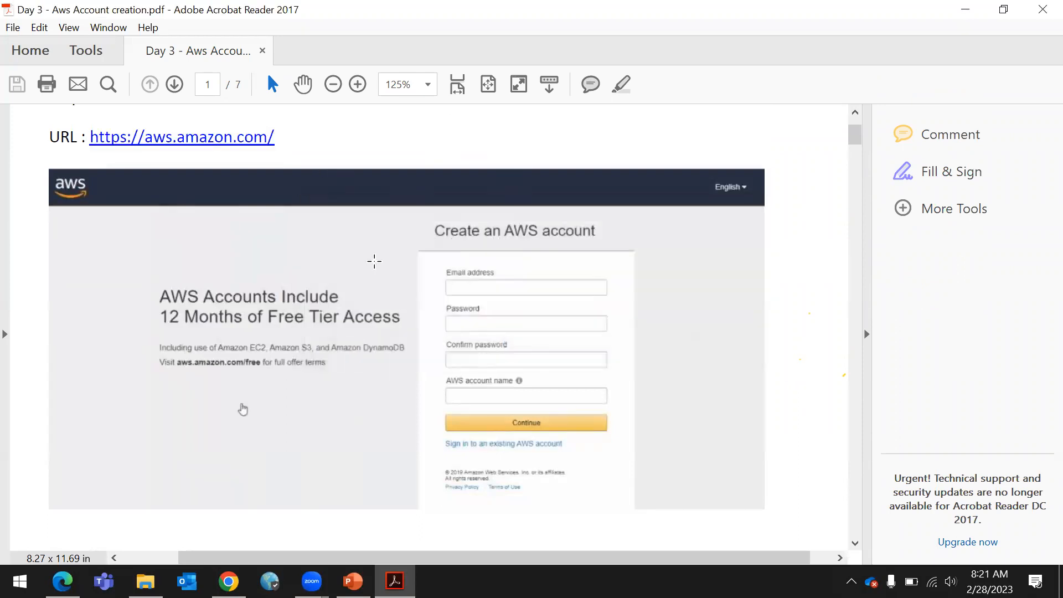
# Switch to the browser and open aws.amazon.com in a new tab
pyautogui.moveTo(228, 582)
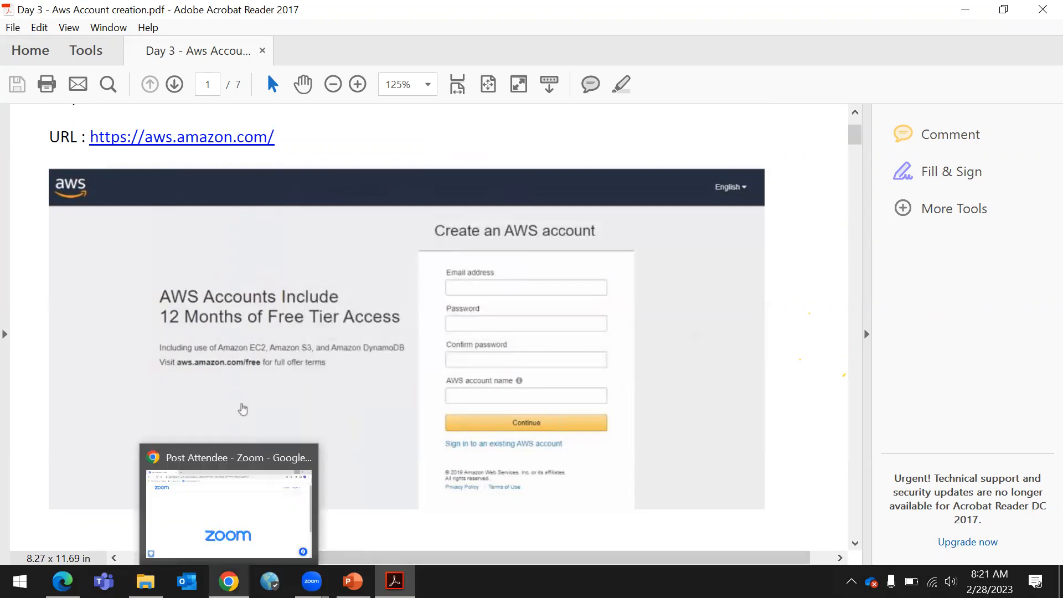
pyautogui.click(224, 527)
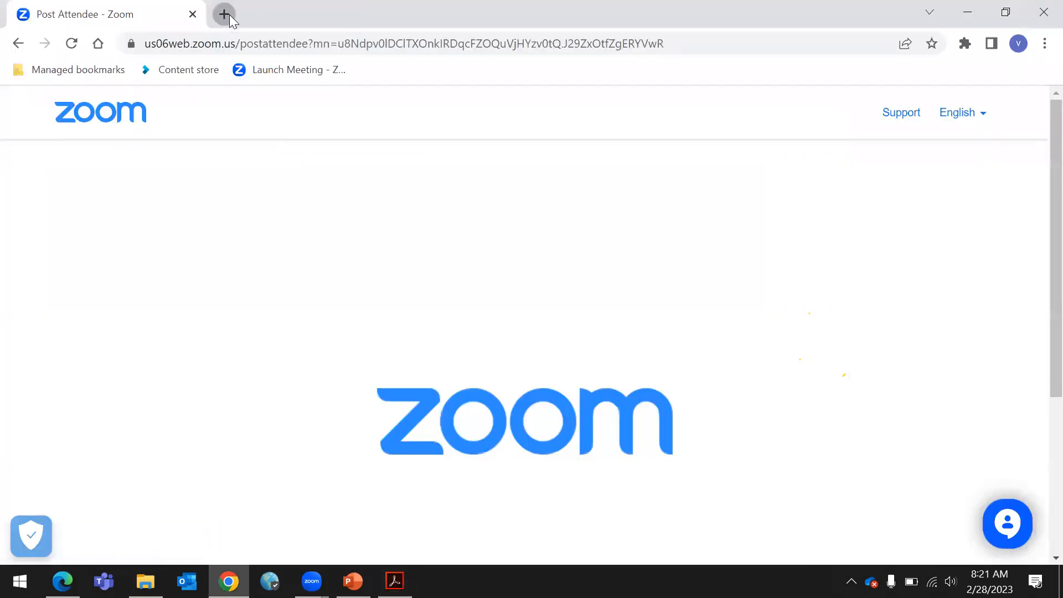
pyautogui.click(229, 14)
pyautogui.write('aws')
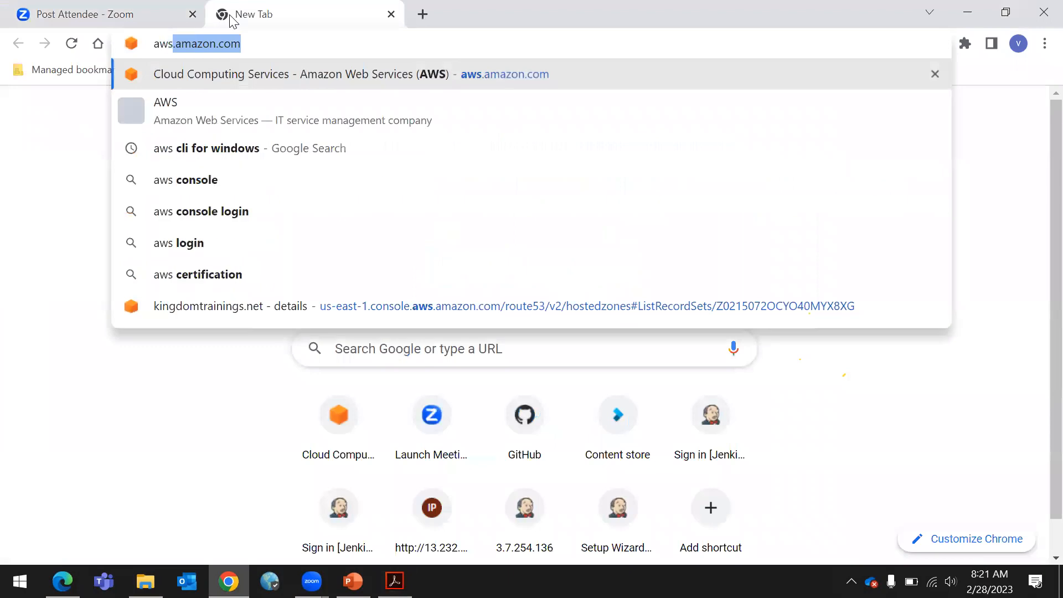
pyautogui.press('Return')
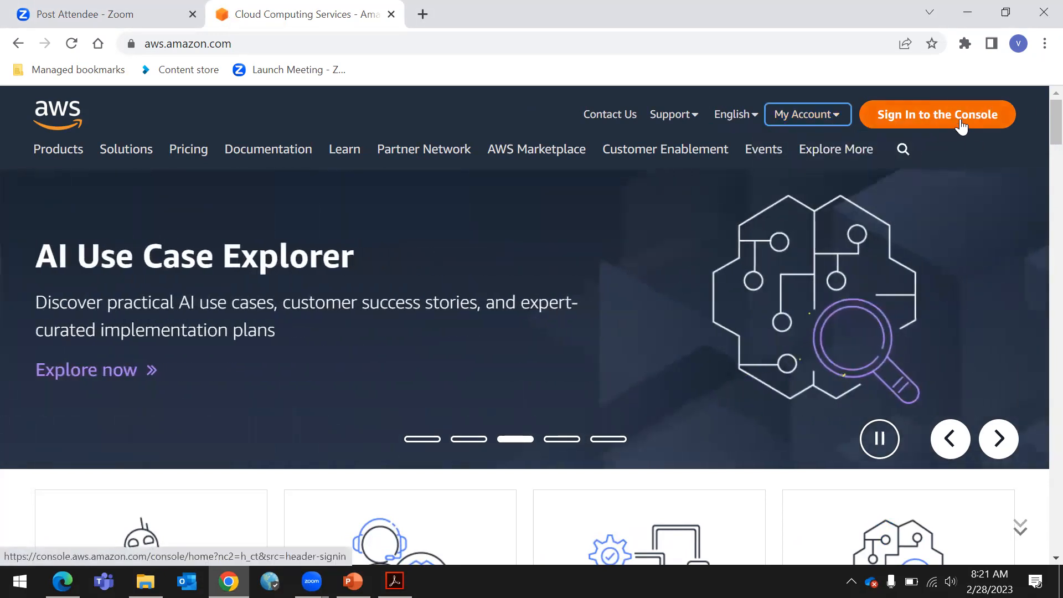
# Go to the console sign-in page and choose to create a new AWS account
pyautogui.click(821, 128)
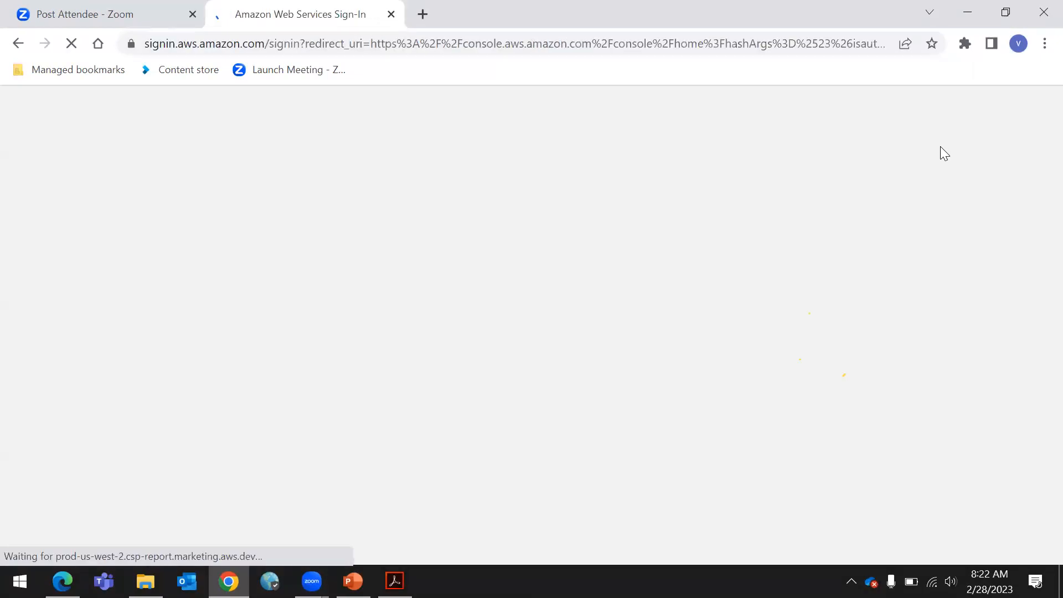
pyautogui.scroll(-3, 185, 419)
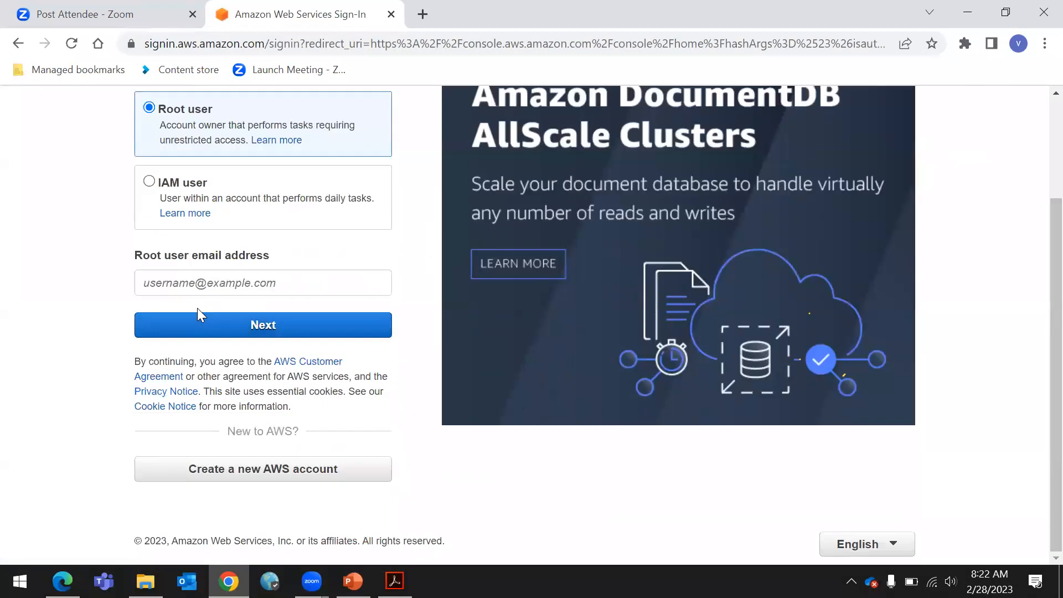
pyautogui.click(201, 282)
pyautogui.press('Down')
pyautogui.click(20, 220)
pyautogui.scroll(3, 898, 508)
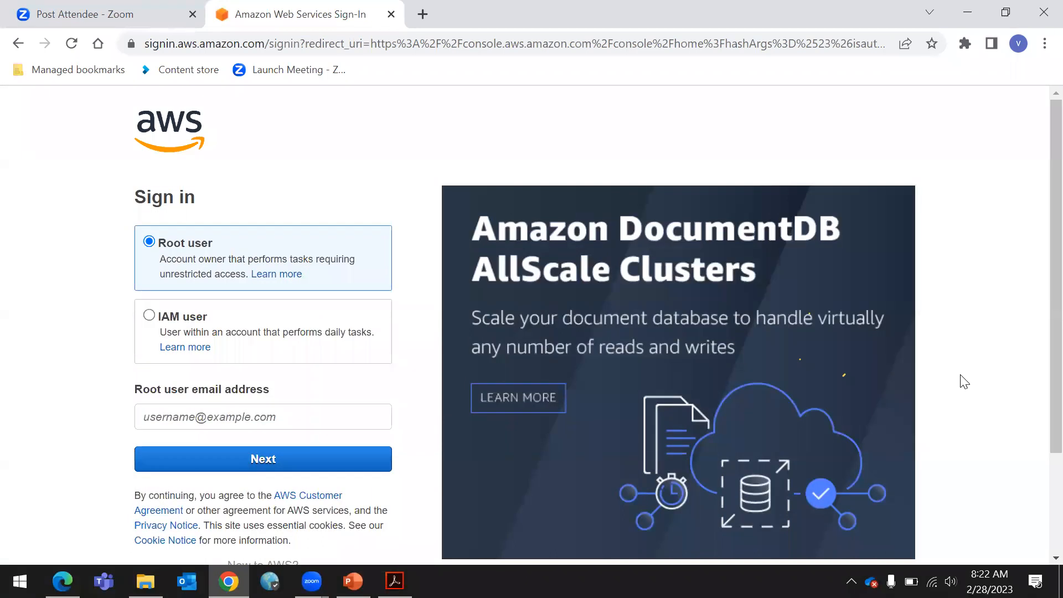
pyautogui.scroll(-3, 12, 320)
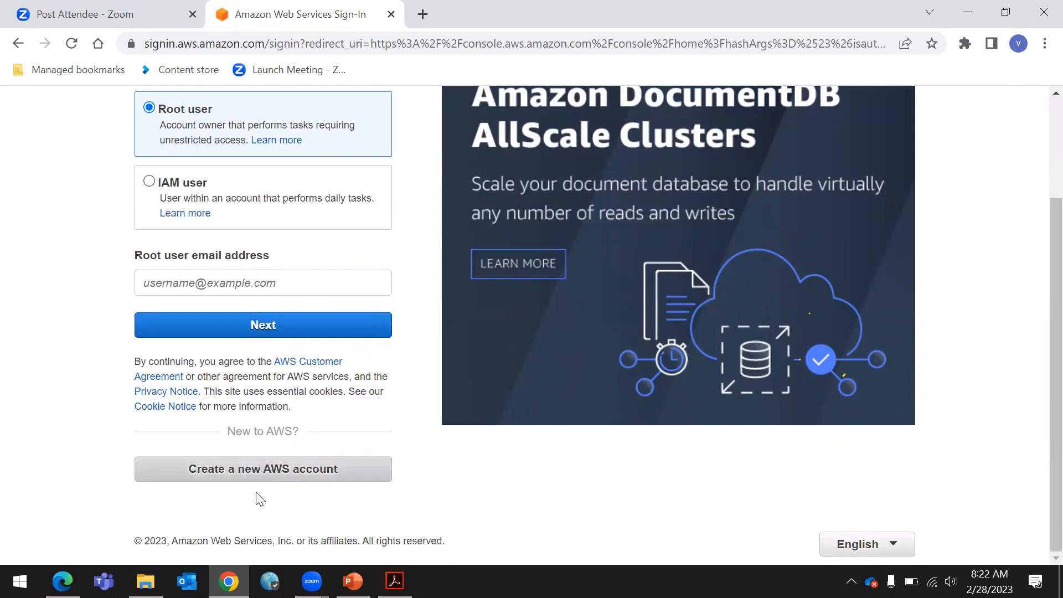
pyautogui.scroll(3, 259, 498)
pyautogui.scroll(-3, 256, 496)
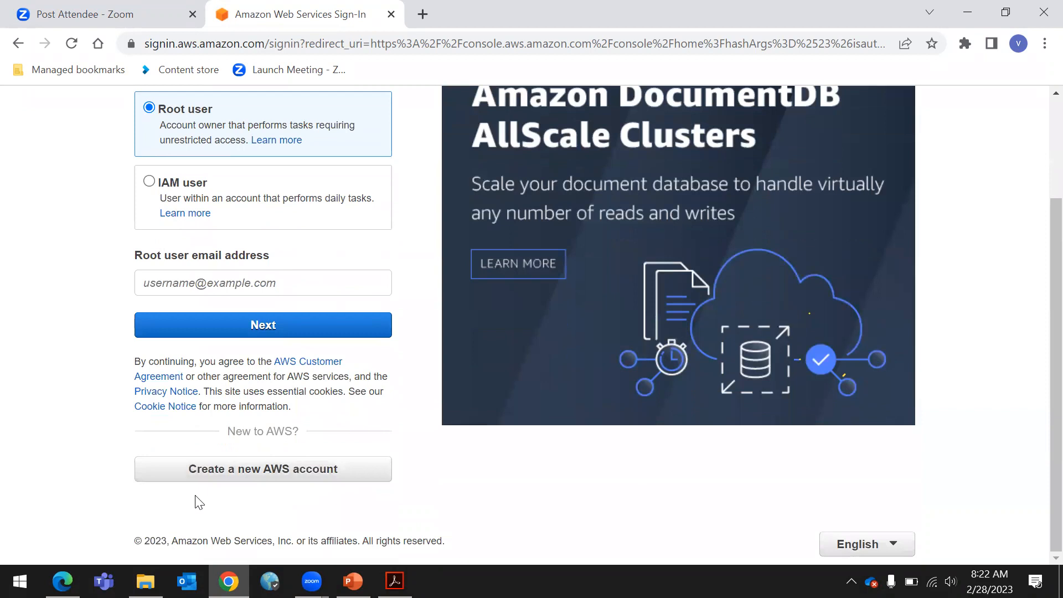
pyautogui.click(246, 476)
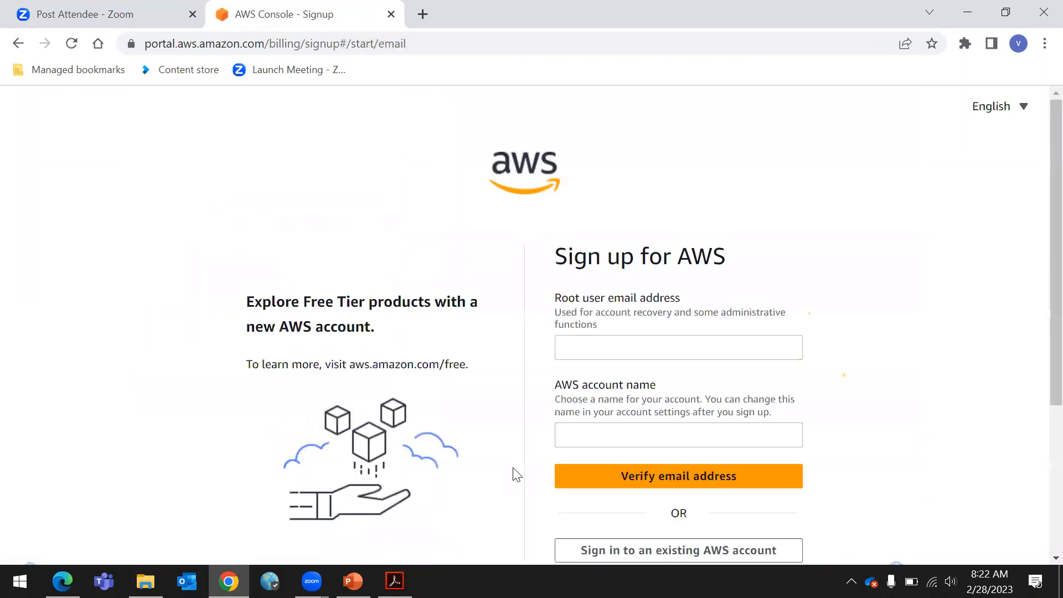
# Examine the root user email address and AWS account name fields of the Sign up for AWS form
pyautogui.scroll(-1, 883, 337)
pyautogui.scroll(-2, 883, 336)
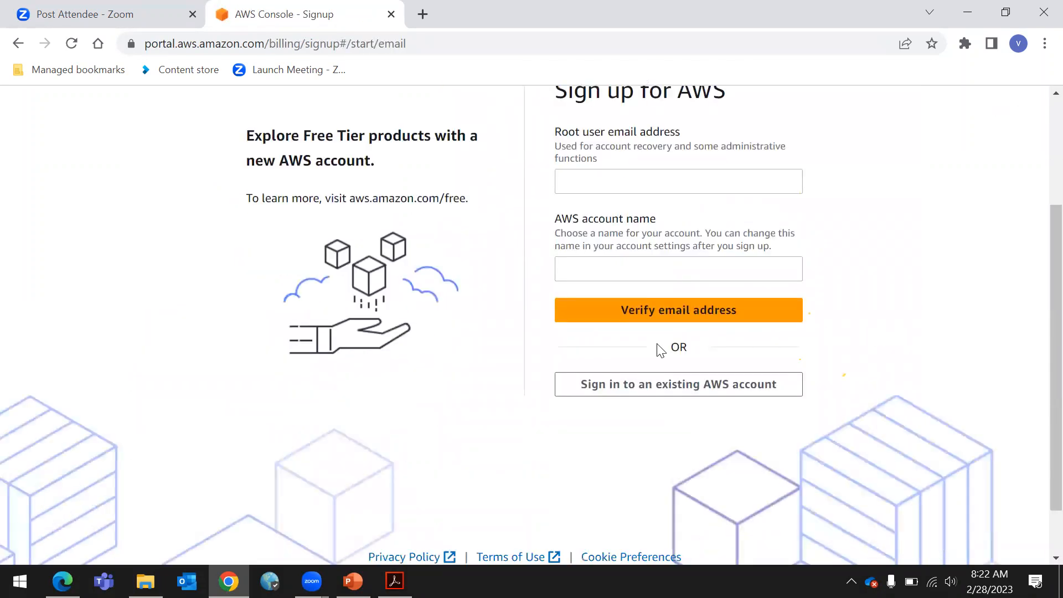
pyautogui.click(610, 185)
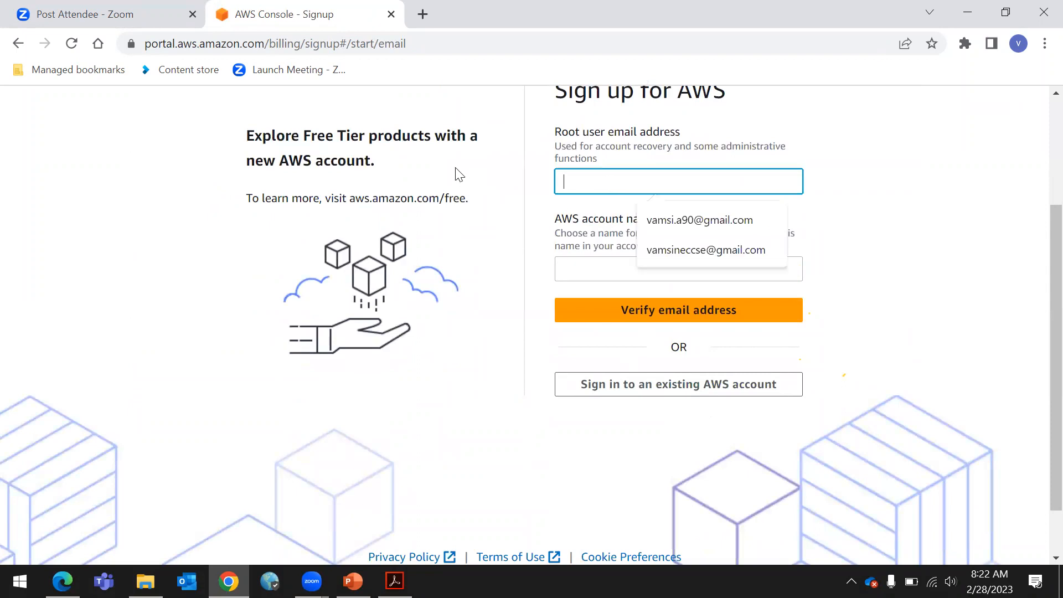
pyautogui.click(947, 223)
pyautogui.scroll(2, 632, 310)
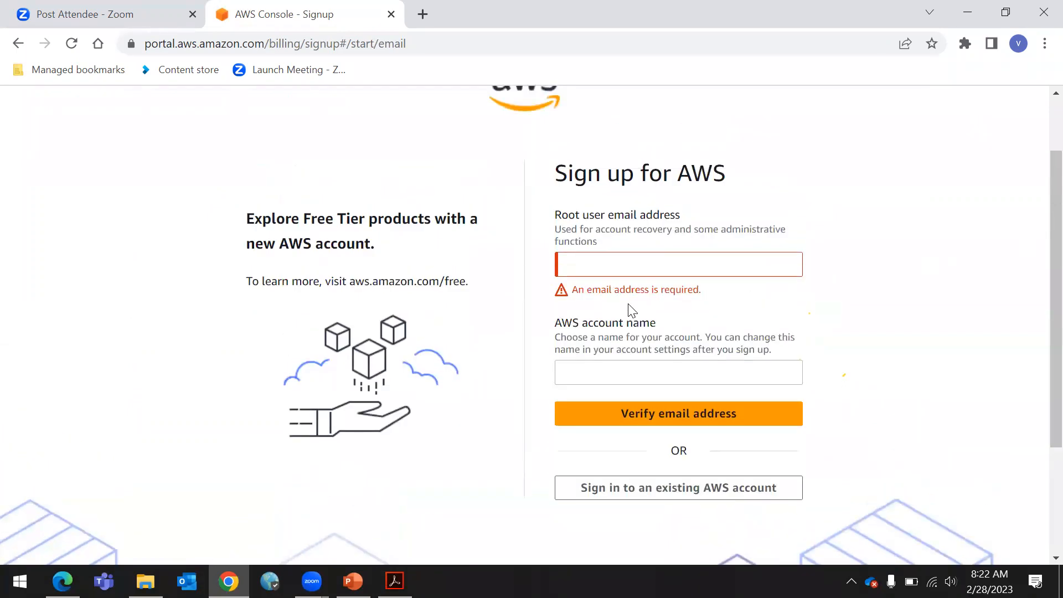
pyautogui.click(610, 270)
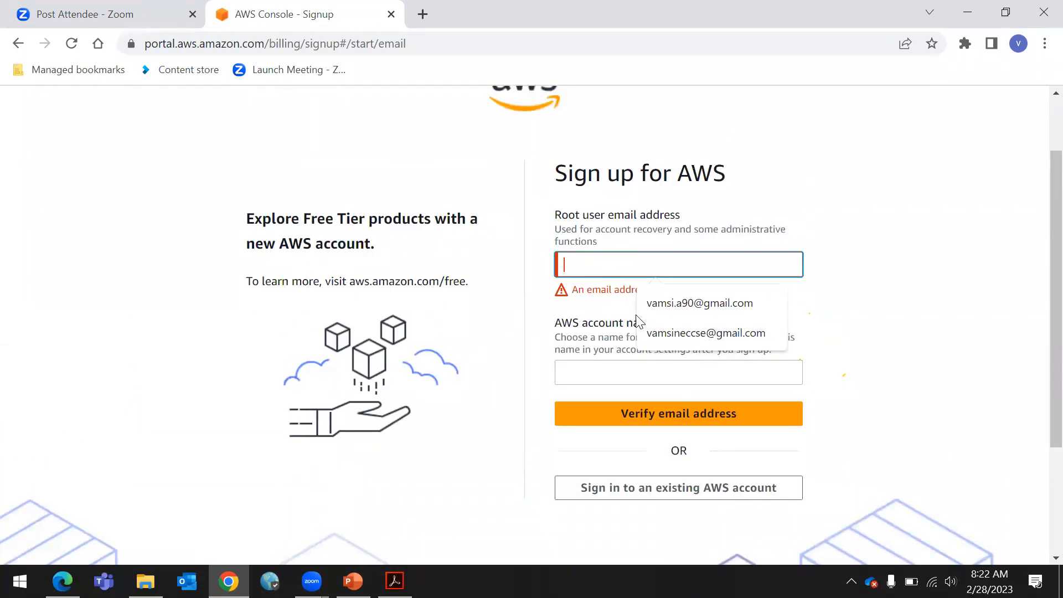
pyautogui.click(949, 209)
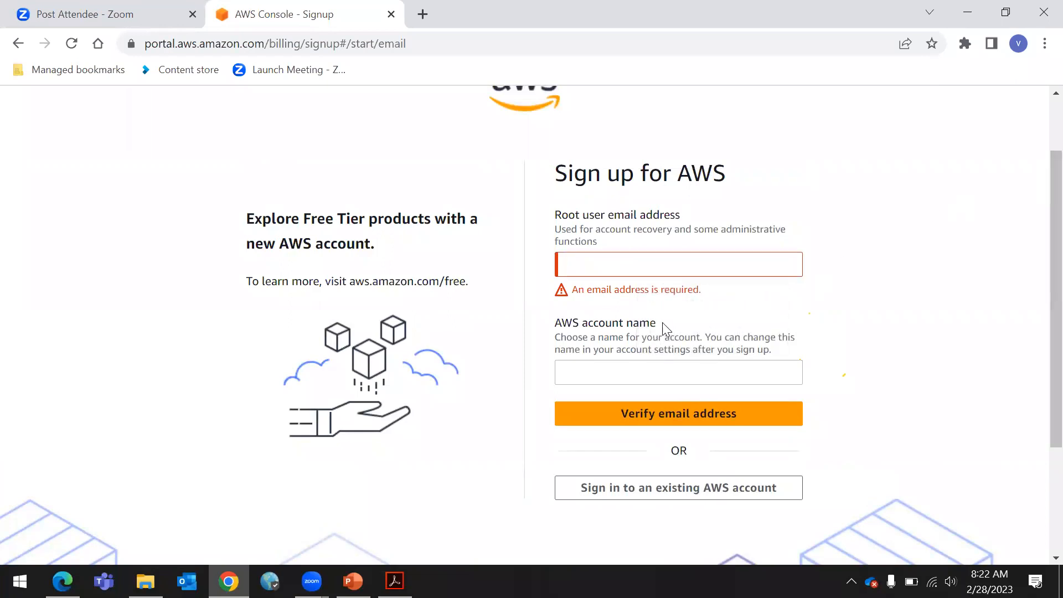
pyautogui.click(630, 373)
pyautogui.click(919, 186)
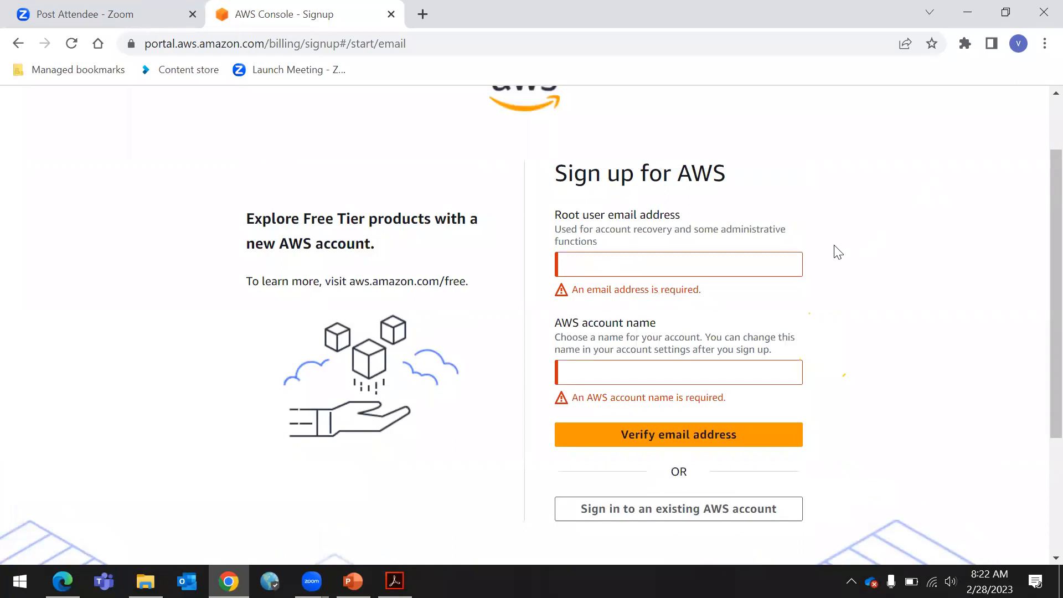
pyautogui.tripleClick(734, 215)
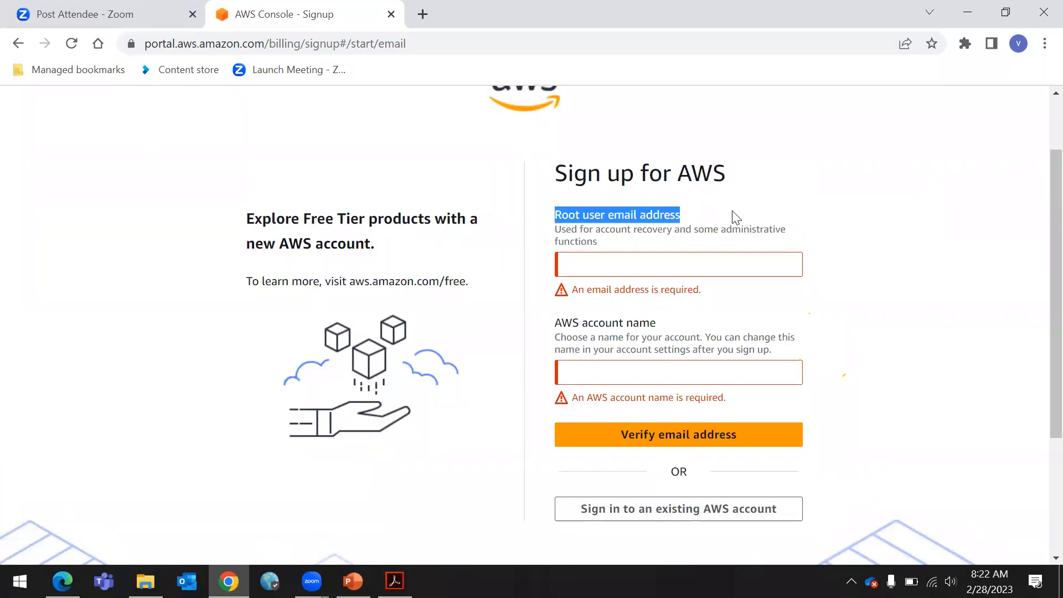
pyautogui.moveTo(553, 329); pyautogui.dragTo(674, 327)
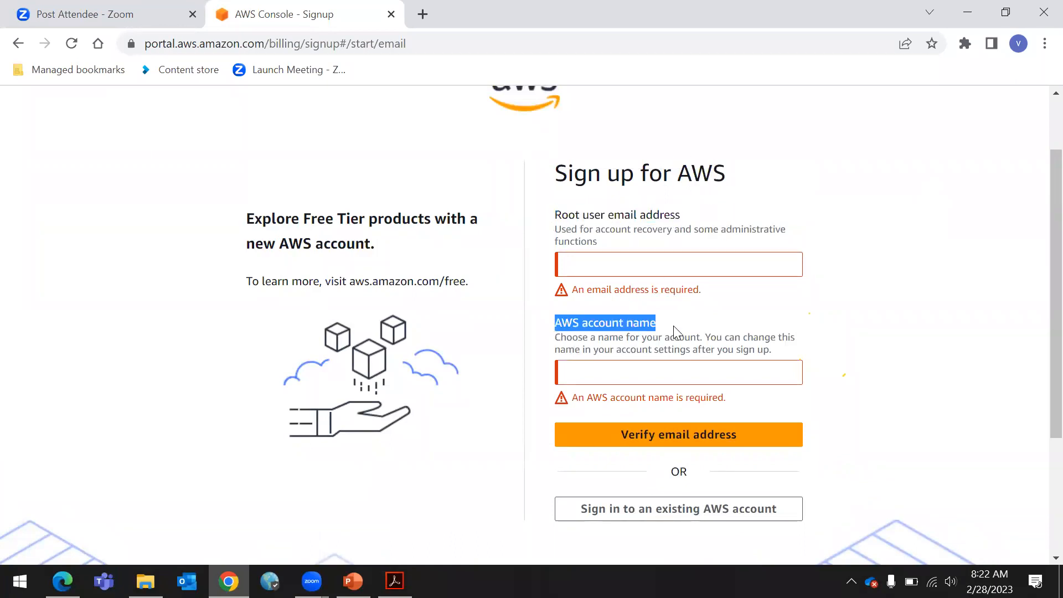
pyautogui.click(885, 273)
pyautogui.click(639, 373)
pyautogui.click(613, 397)
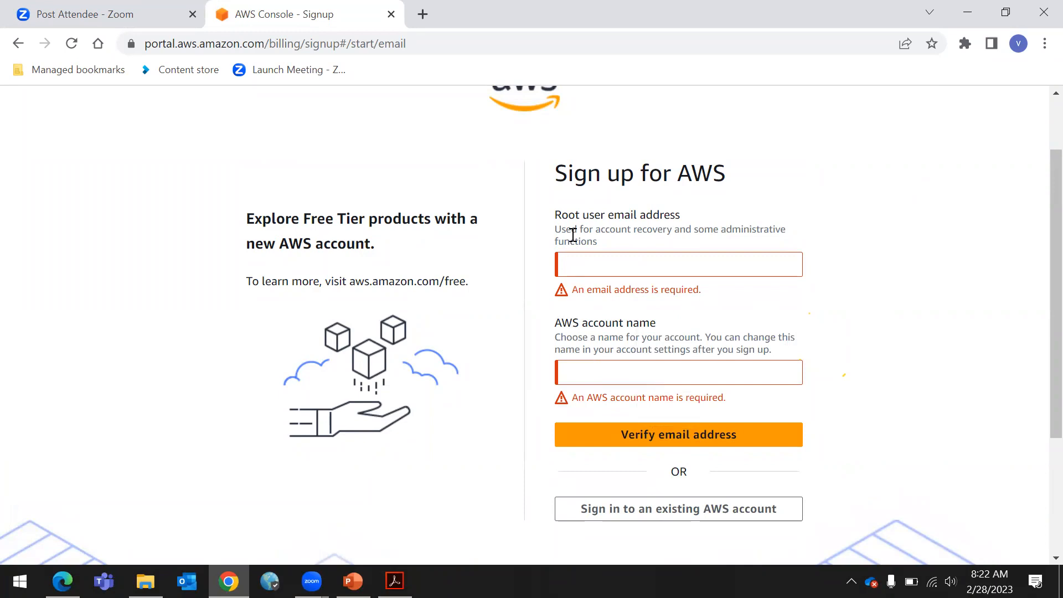
pyautogui.moveTo(553, 215); pyautogui.dragTo(693, 215)
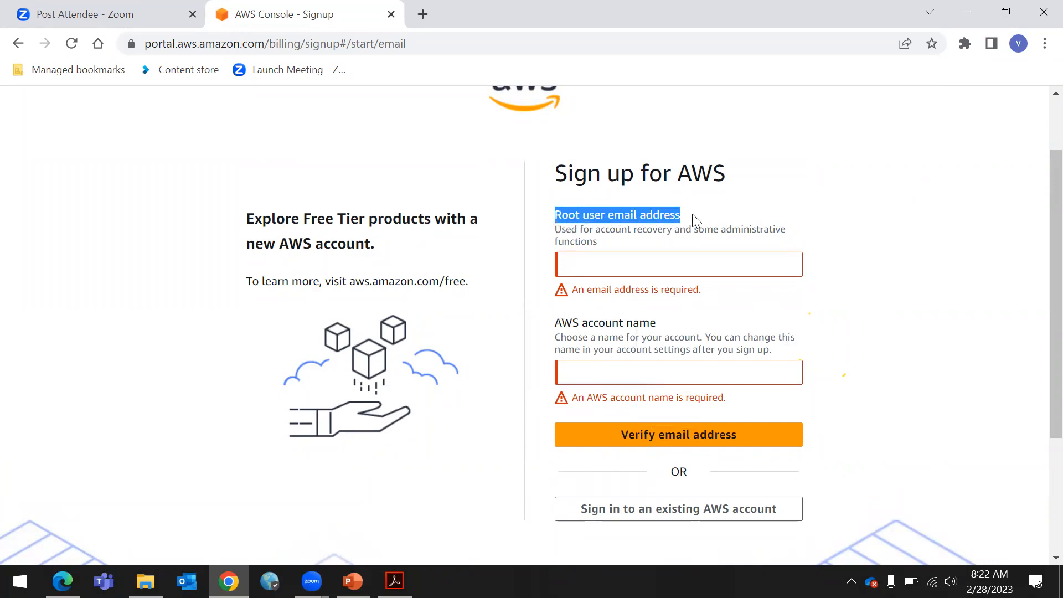
pyautogui.click(583, 254)
pyautogui.click(895, 176)
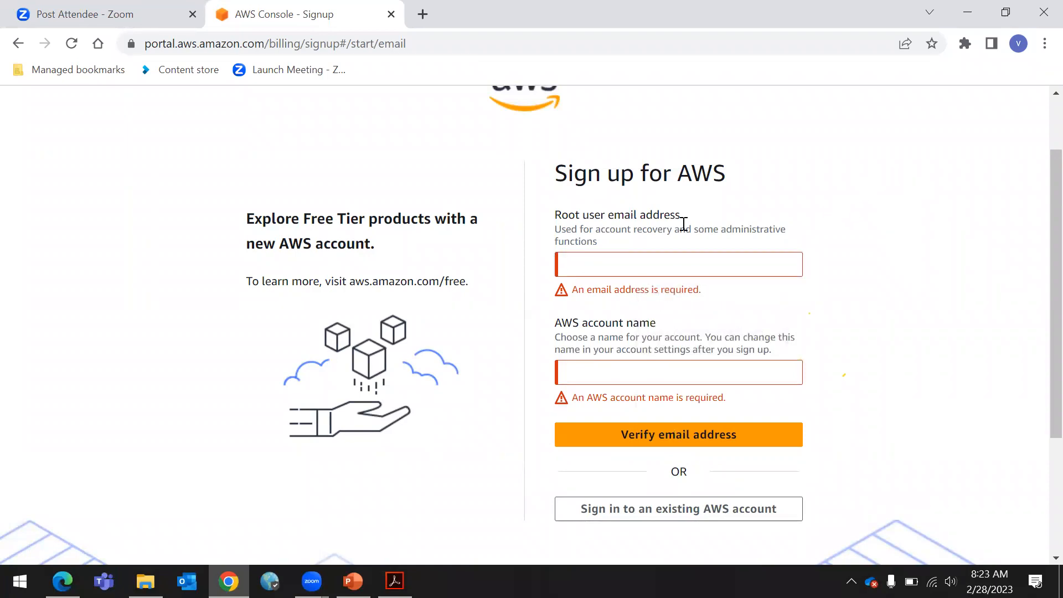
pyautogui.click(584, 267)
pyautogui.click(838, 268)
pyautogui.click(660, 373)
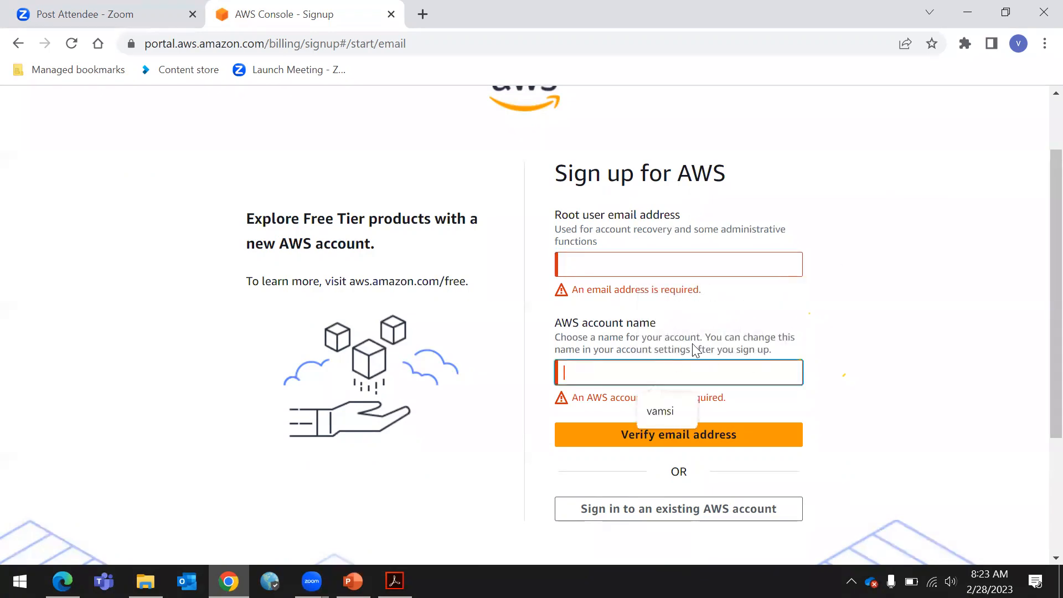
pyautogui.click(858, 253)
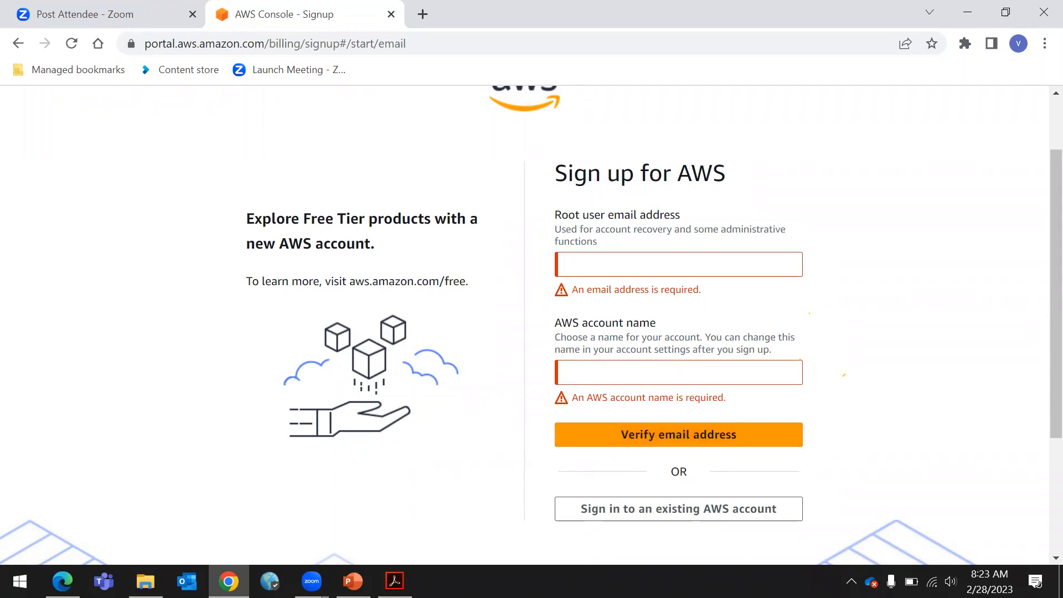
# Switch back to the AWS account creation PDF guide and return to Step 1
pyautogui.hotkey('alt', 'Tab')
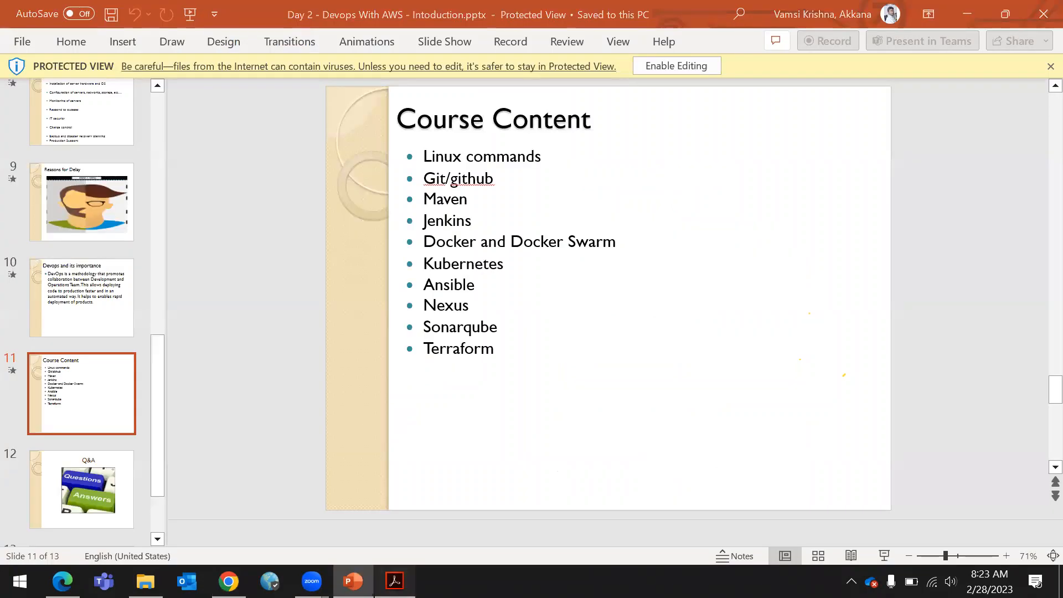
pyautogui.click(395, 581)
pyautogui.scroll(-1, 456, 311)
pyautogui.scroll(6, 457, 310)
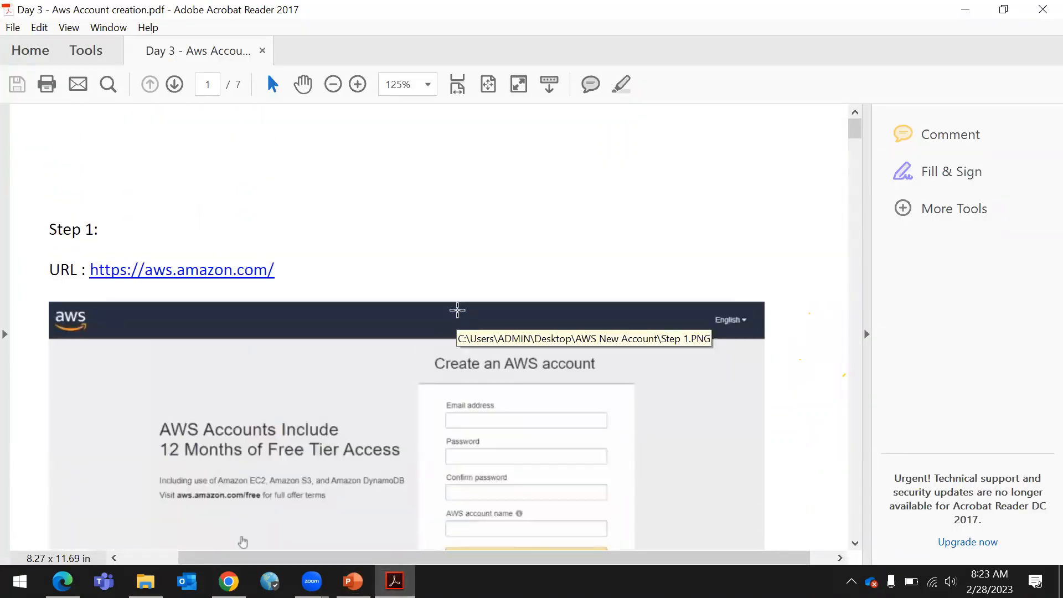
# Switch to the browser and fill the Sign up for AWS form with the root user email and account name from saved suggestions, then submit it for email verification
pyautogui.scroll(-4, 458, 310)
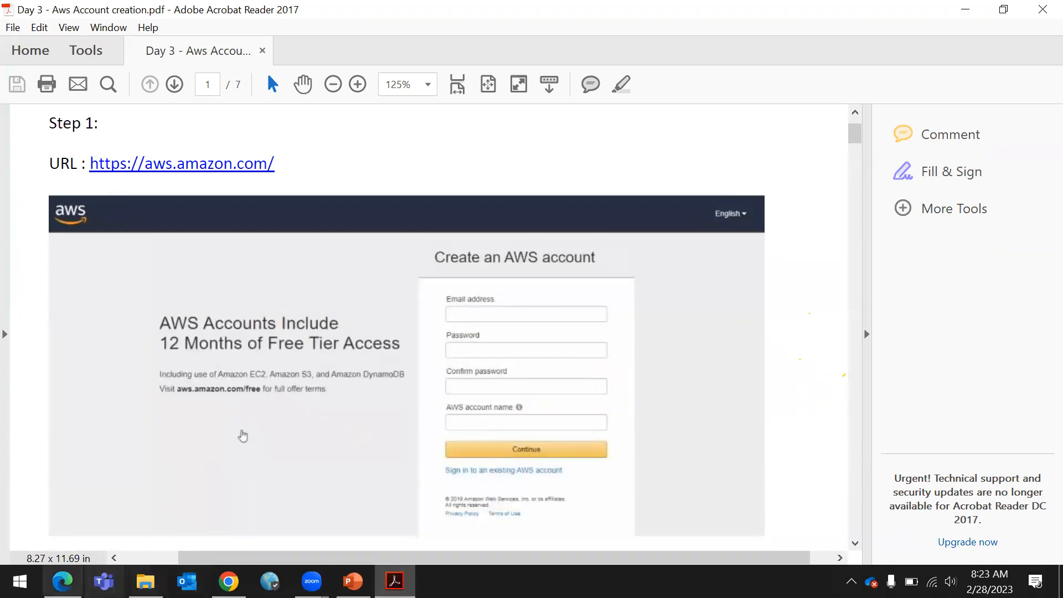
pyautogui.click(229, 581)
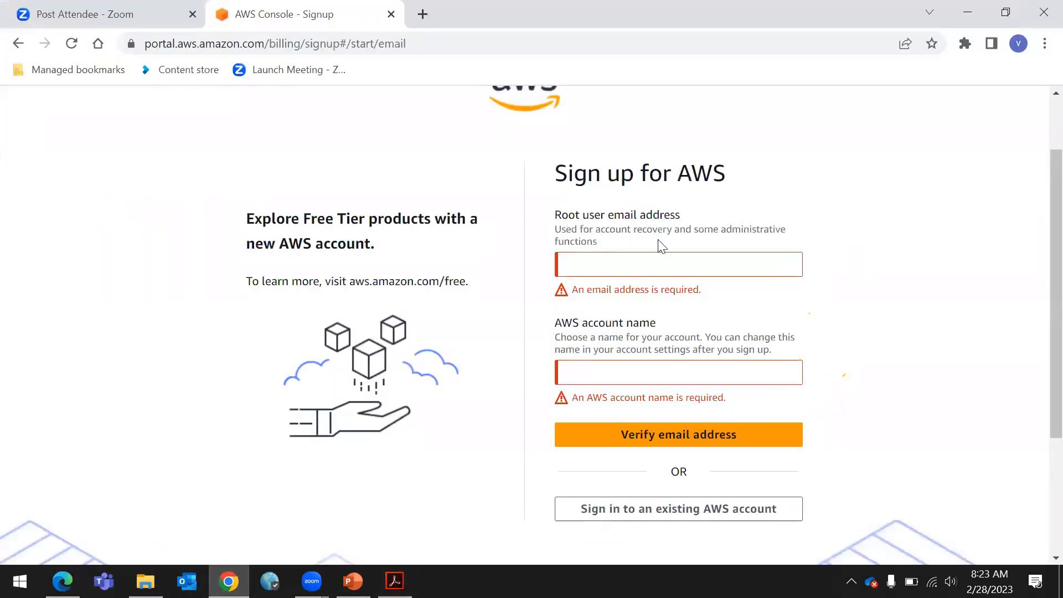
pyautogui.click(648, 263)
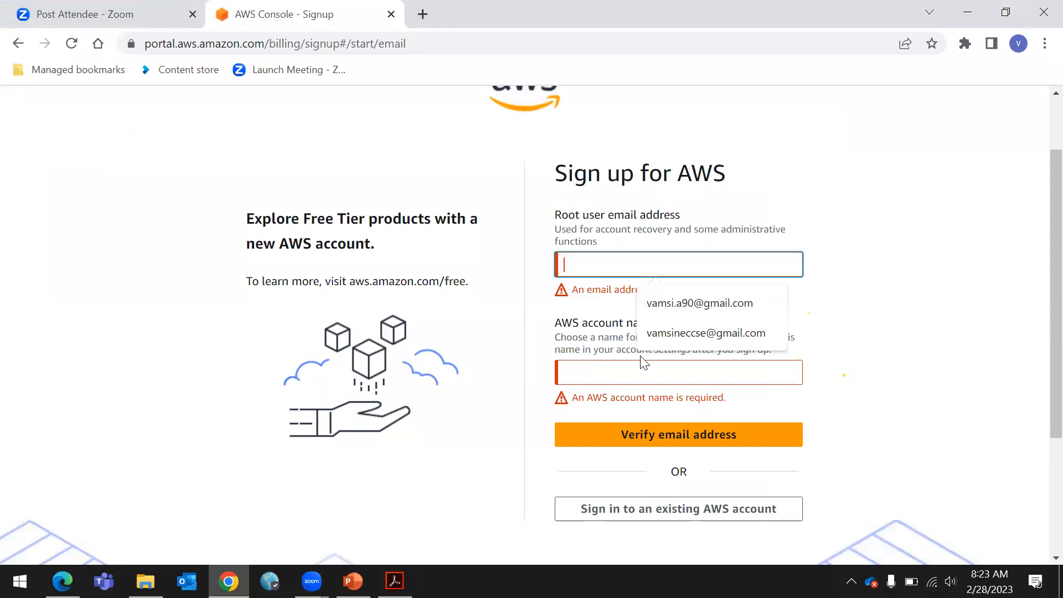
pyautogui.click(656, 376)
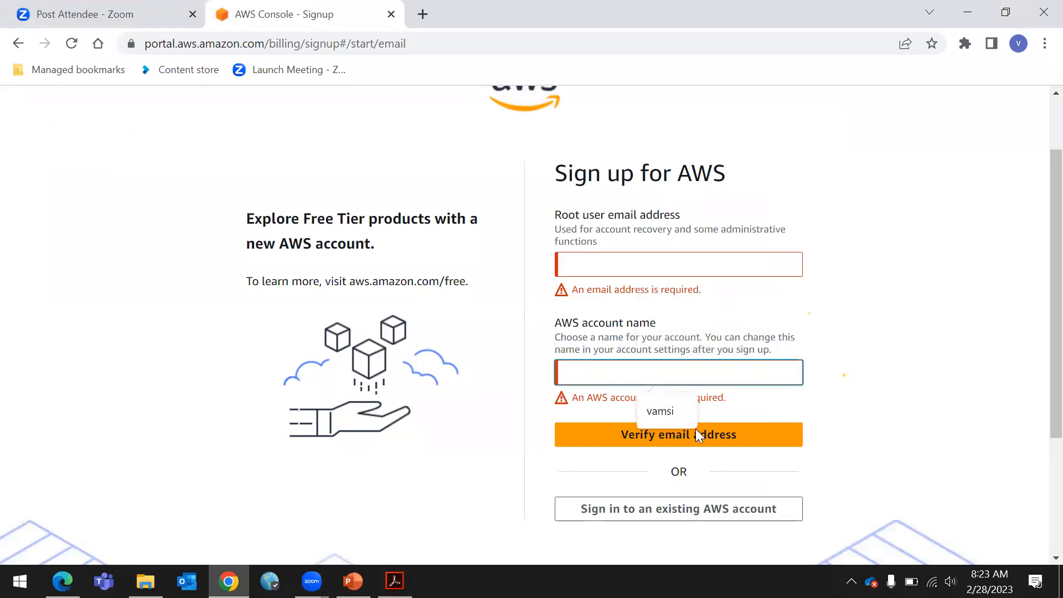
pyautogui.click(643, 265)
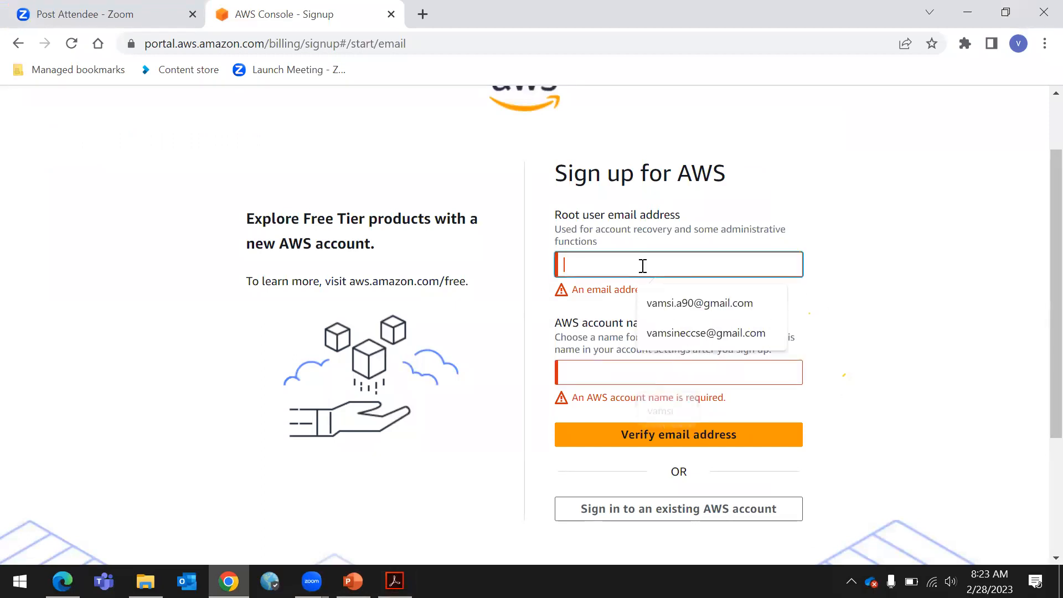
pyautogui.click(714, 333)
pyautogui.click(686, 351)
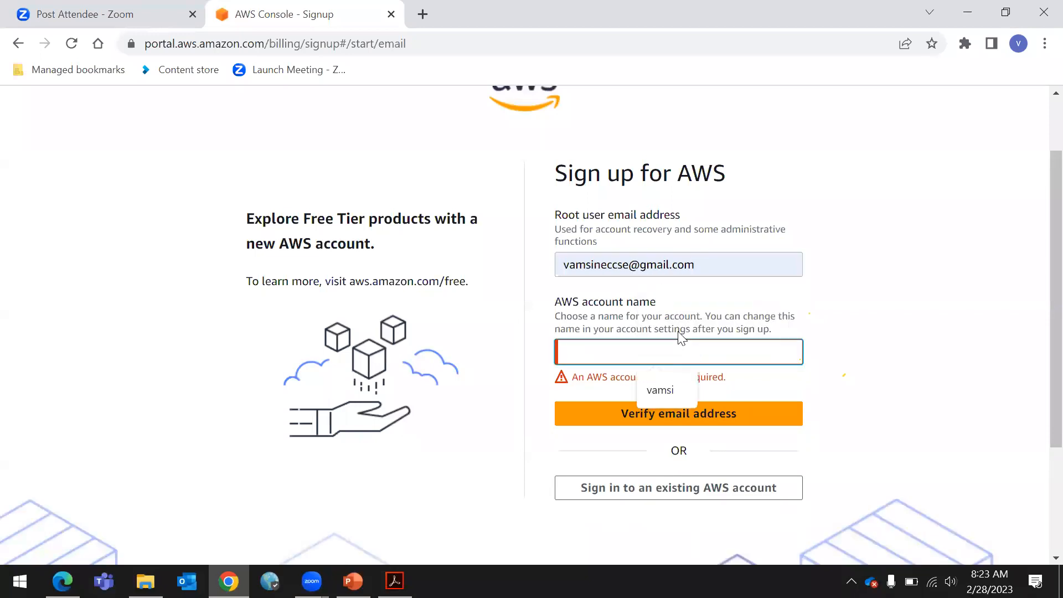
pyautogui.click(660, 389)
pyautogui.click(660, 412)
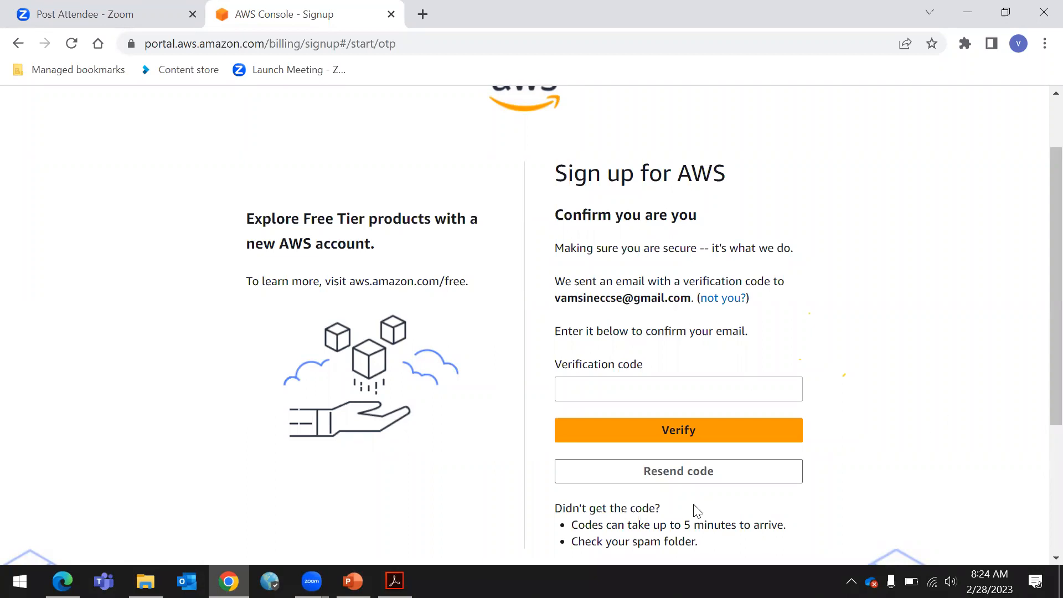
# Switch to the PDF guide and review its remaining steps, from contact information through payment, identity verification and support plan
pyautogui.click(589, 391)
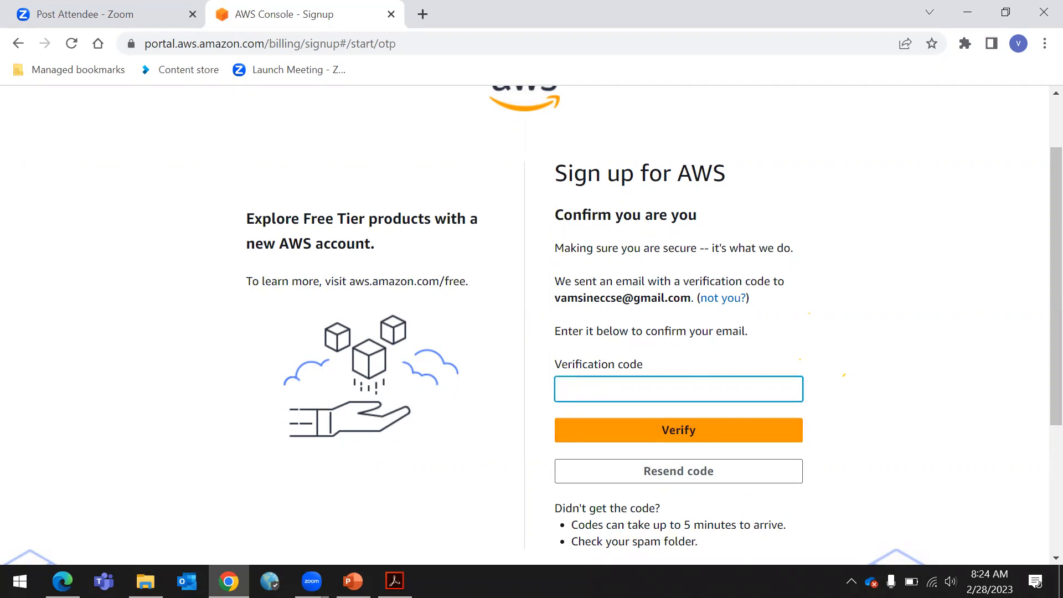
pyautogui.hotkey('alt', 'Tab')
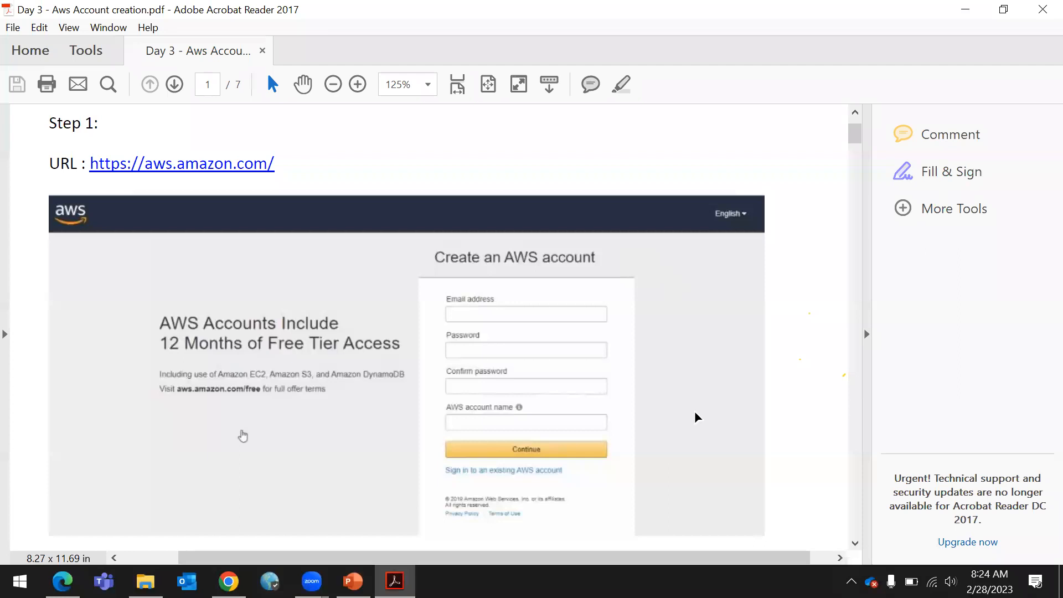
pyautogui.scroll(-1, 684, 406)
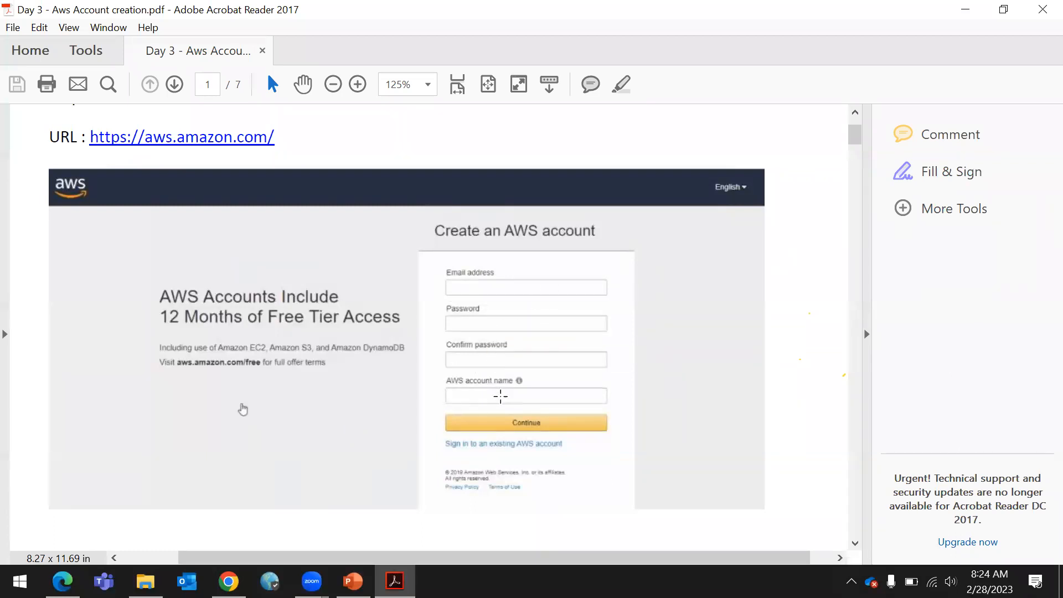
pyautogui.scroll(-10, 639, 373)
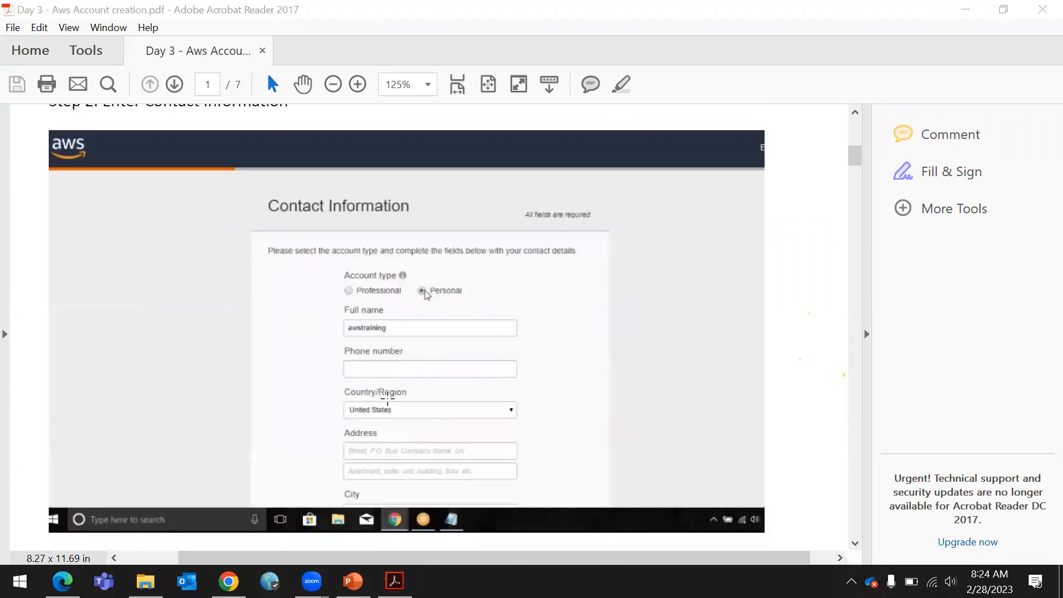
pyautogui.scroll(5, 711, 328)
pyautogui.scroll(3, 715, 335)
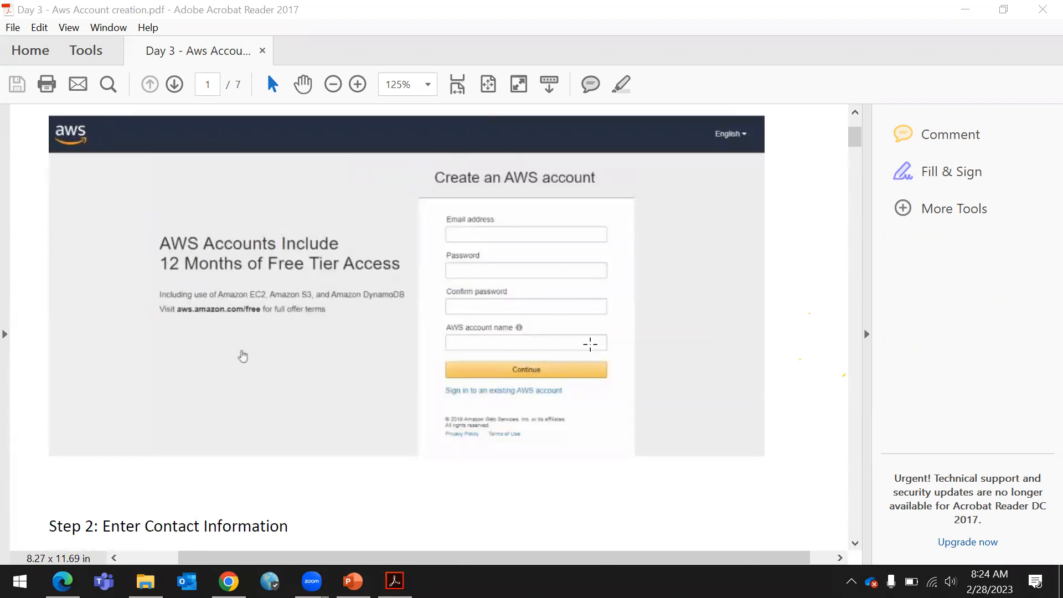
pyautogui.scroll(-8, 582, 345)
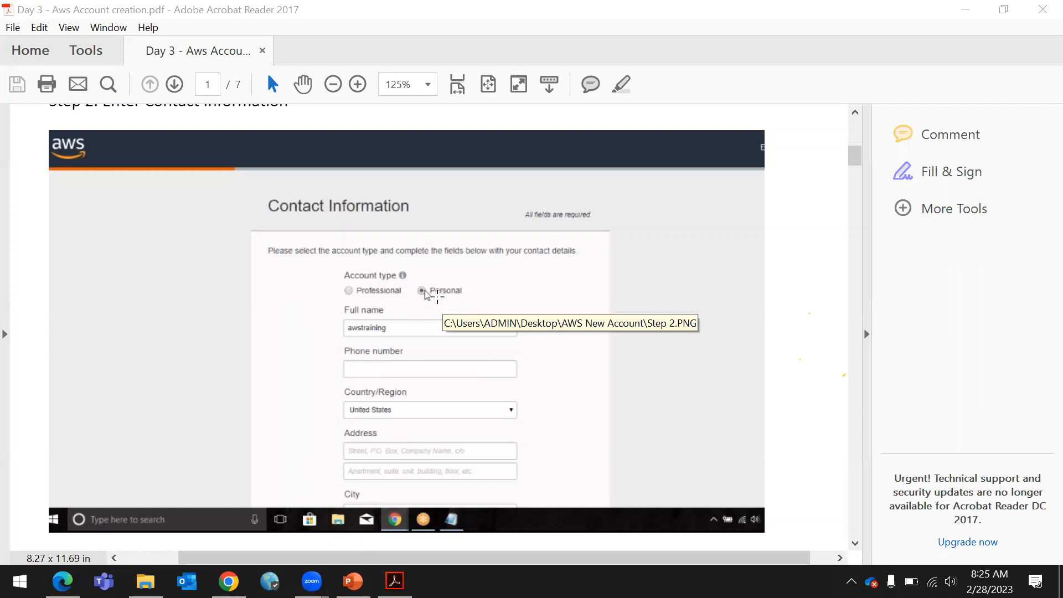
pyautogui.scroll(-2, 469, 378)
pyautogui.scroll(-6, 470, 378)
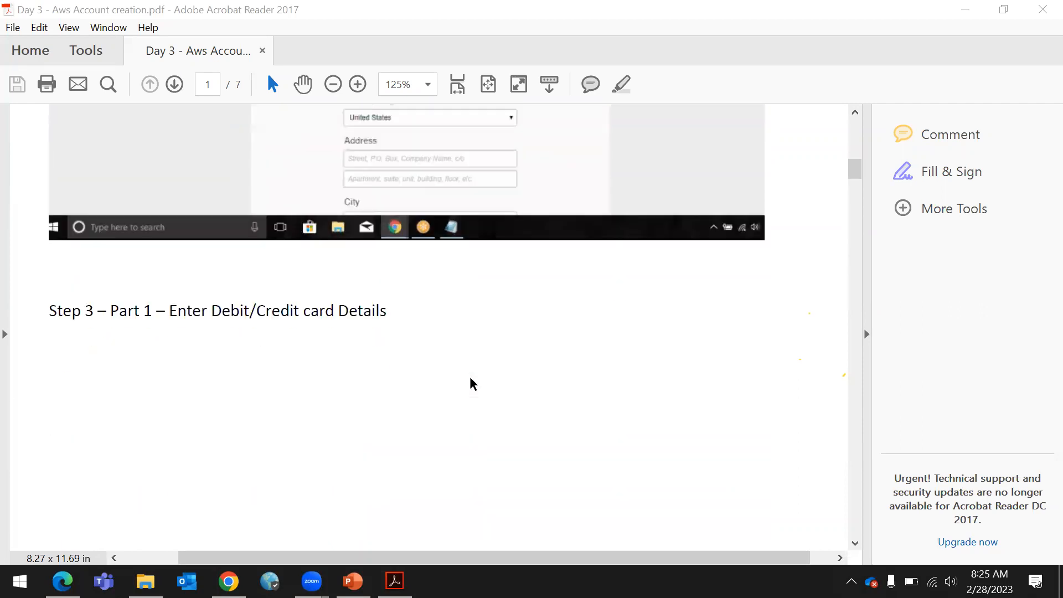
pyautogui.scroll(6, 470, 378)
pyautogui.scroll(1, 470, 378)
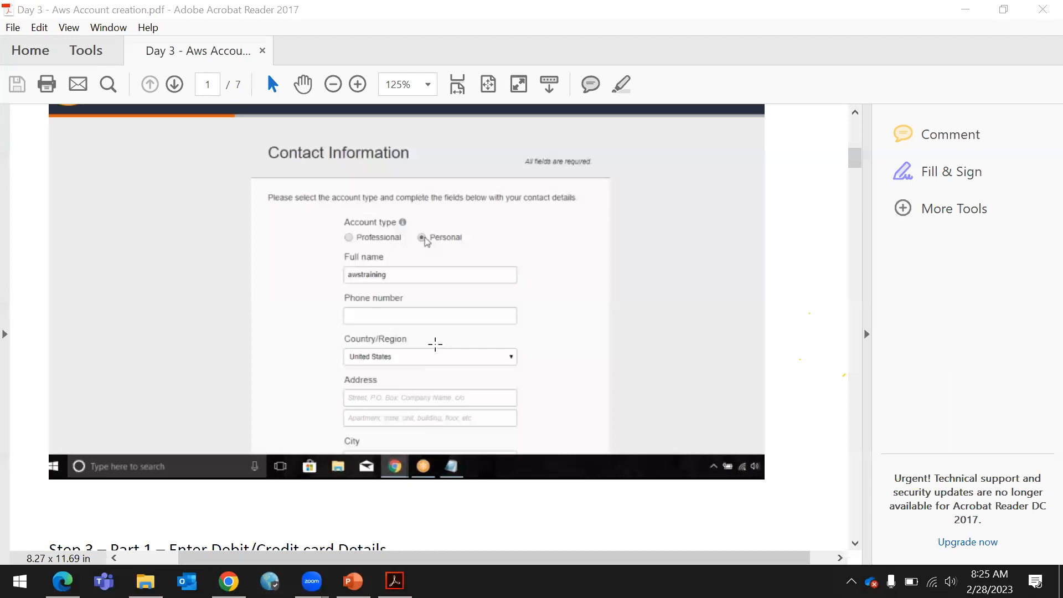
pyautogui.scroll(1, 474, 388)
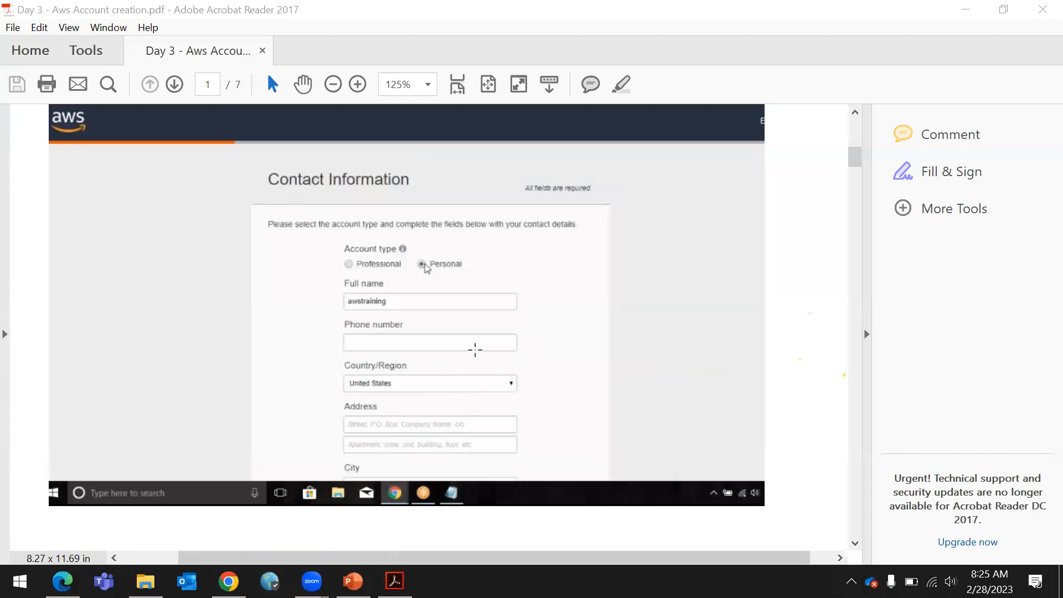
pyautogui.scroll(-1, 475, 350)
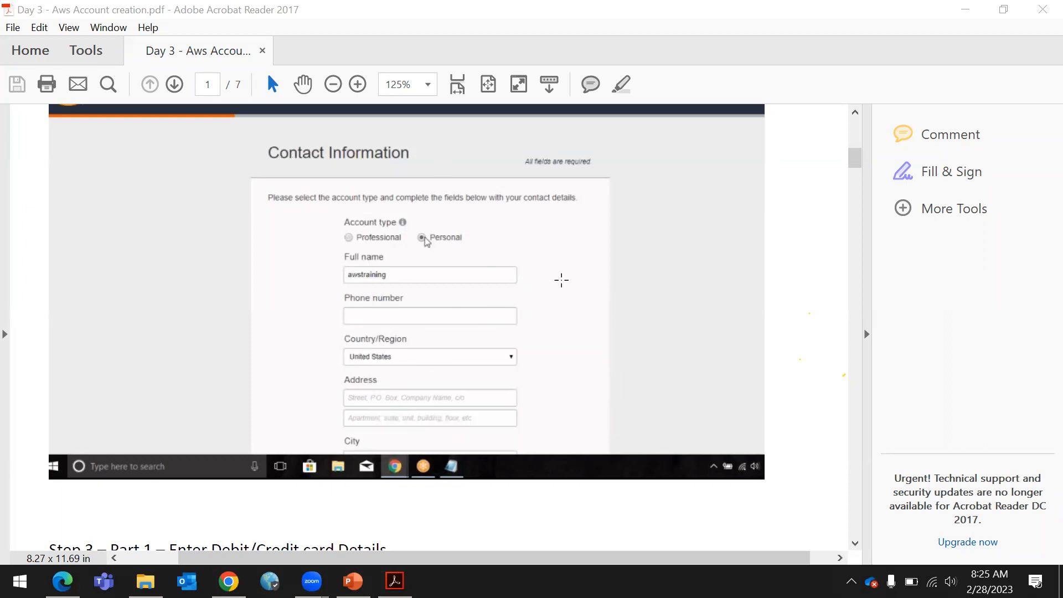
pyautogui.scroll(-6, 561, 280)
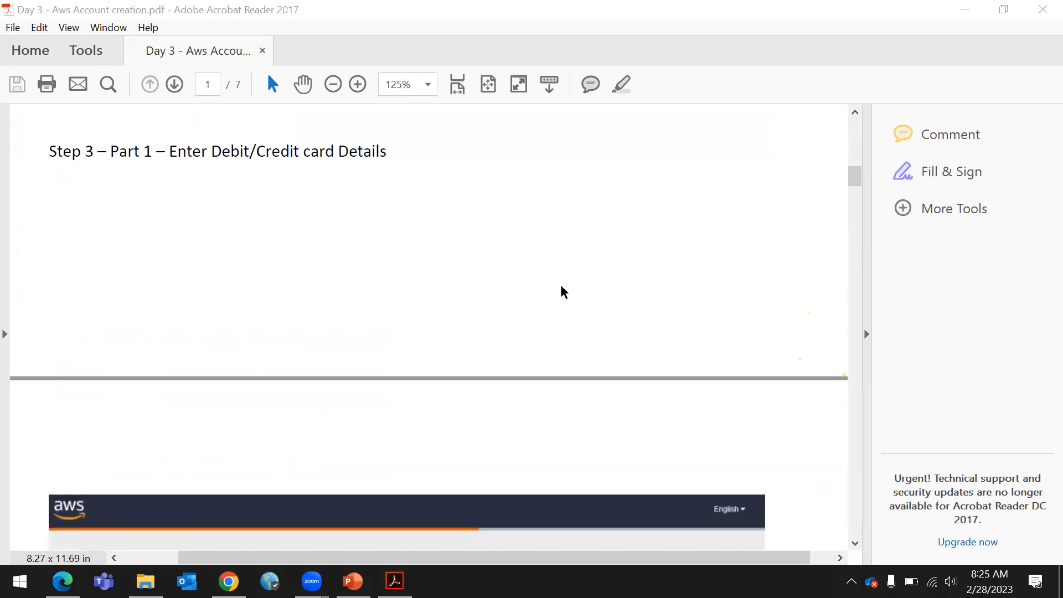
pyautogui.scroll(-3, 493, 310)
pyautogui.scroll(4, 549, 285)
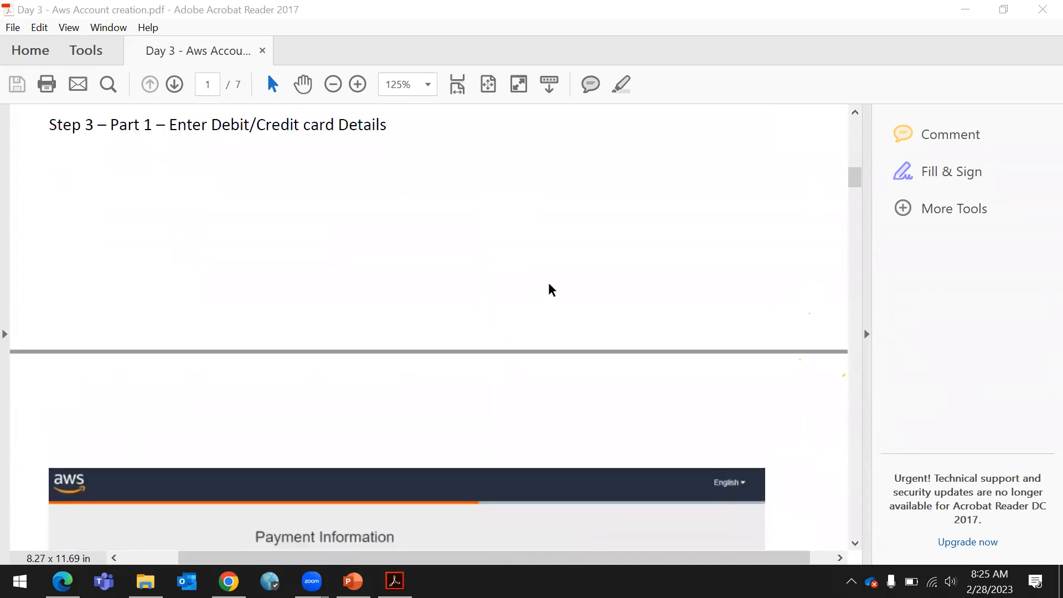
pyautogui.moveTo(170, 205); pyautogui.dragTo(398, 200)
pyautogui.click(372, 260)
pyautogui.scroll(-4, 370, 260)
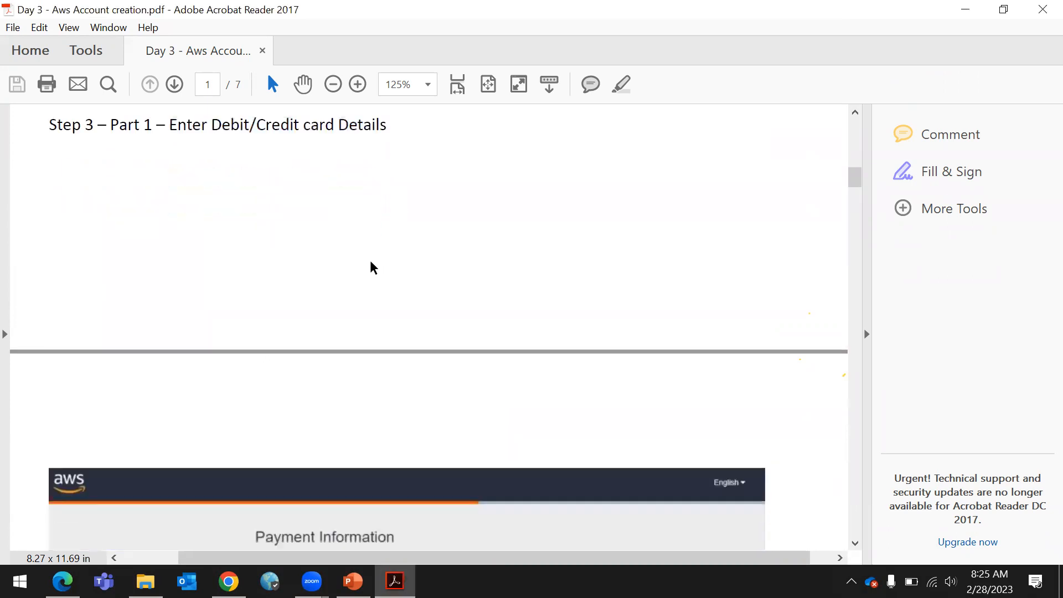
pyautogui.scroll(-3, 370, 261)
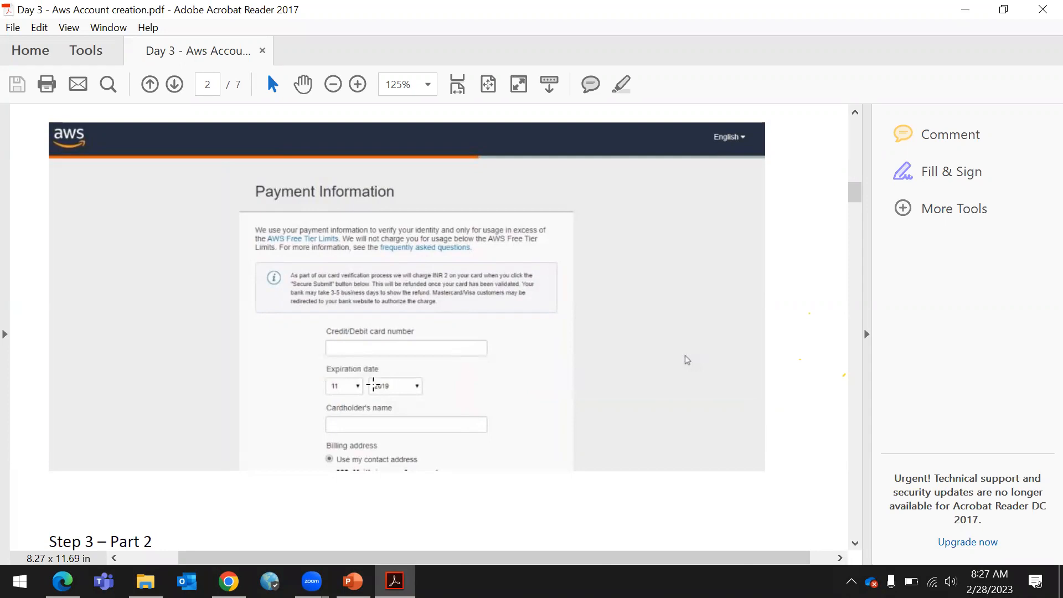
pyautogui.scroll(-2, 392, 382)
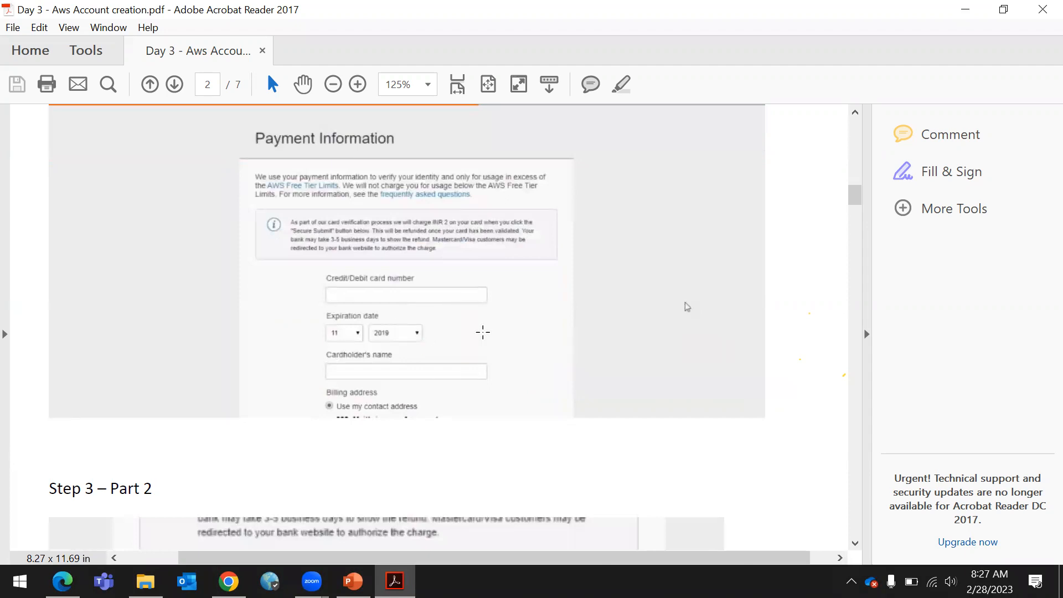
pyautogui.scroll(2, 592, 318)
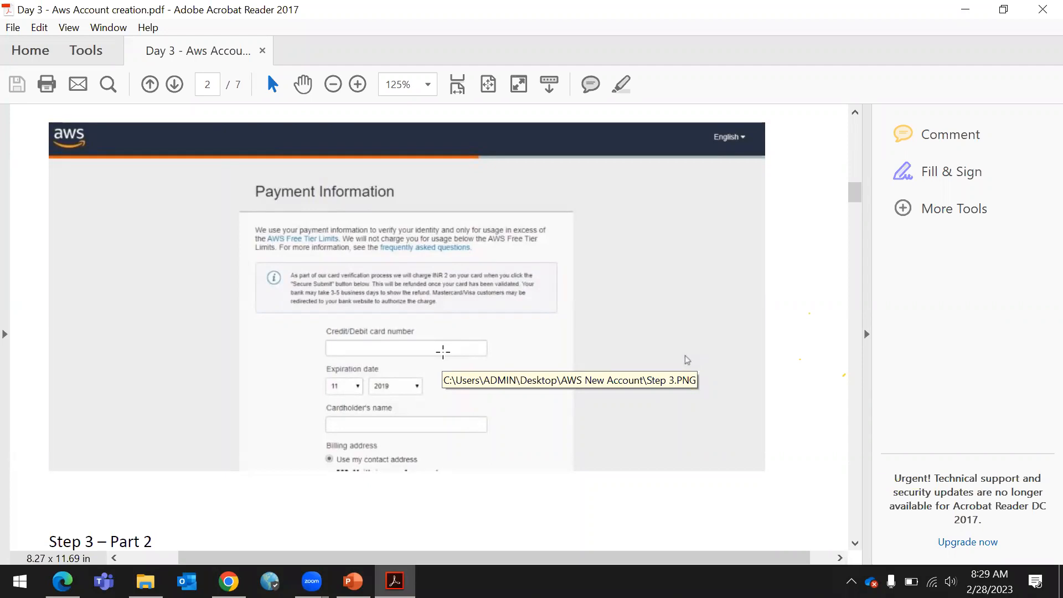
pyautogui.scroll(-6, 391, 290)
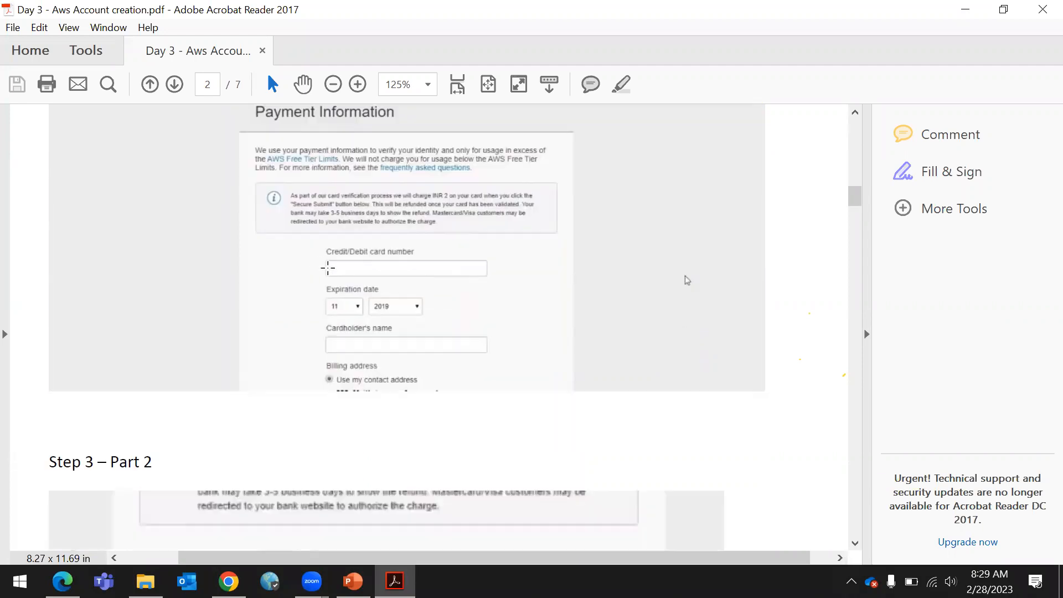
pyautogui.scroll(-12, 354, 289)
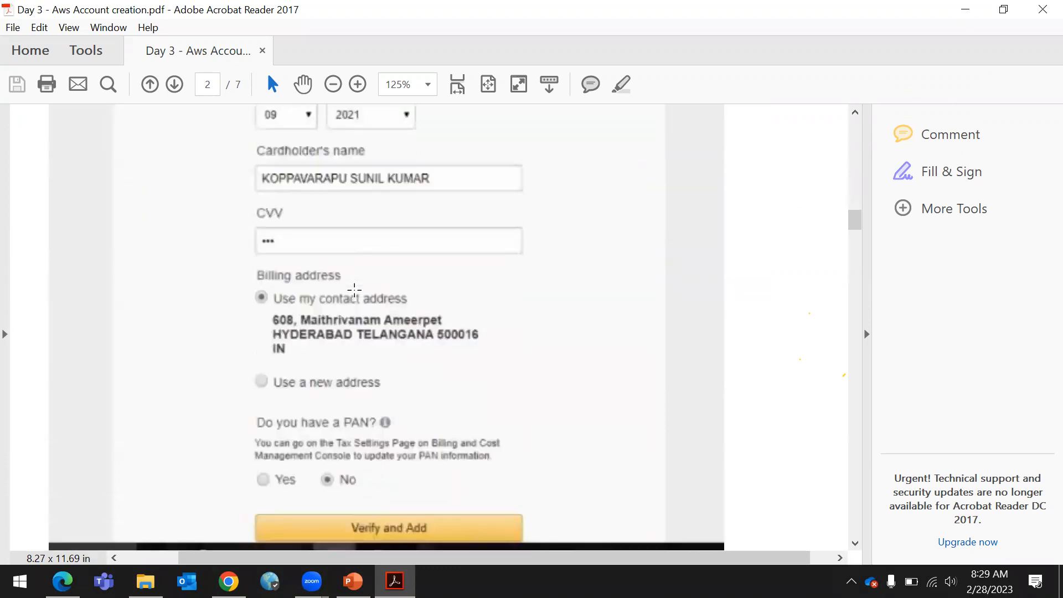
pyautogui.scroll(-8, 353, 289)
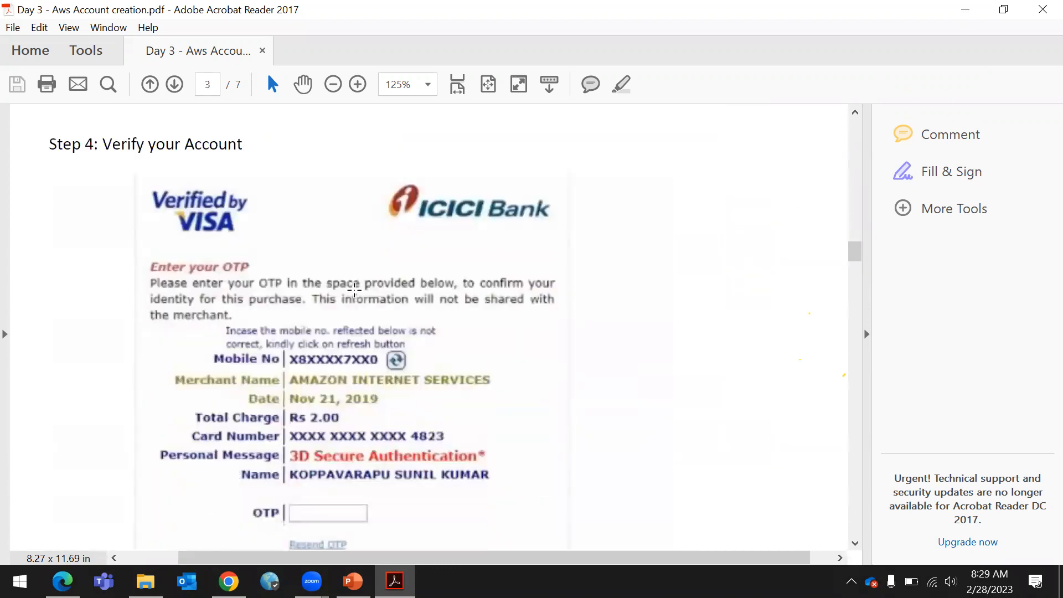
pyautogui.scroll(-14, 354, 289)
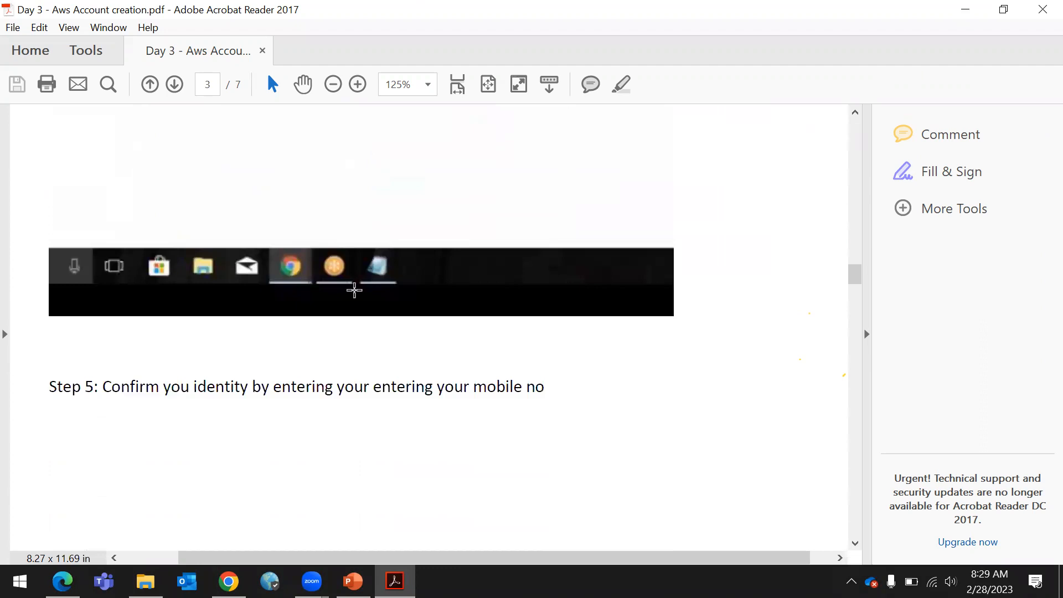
pyautogui.scroll(-12, 357, 301)
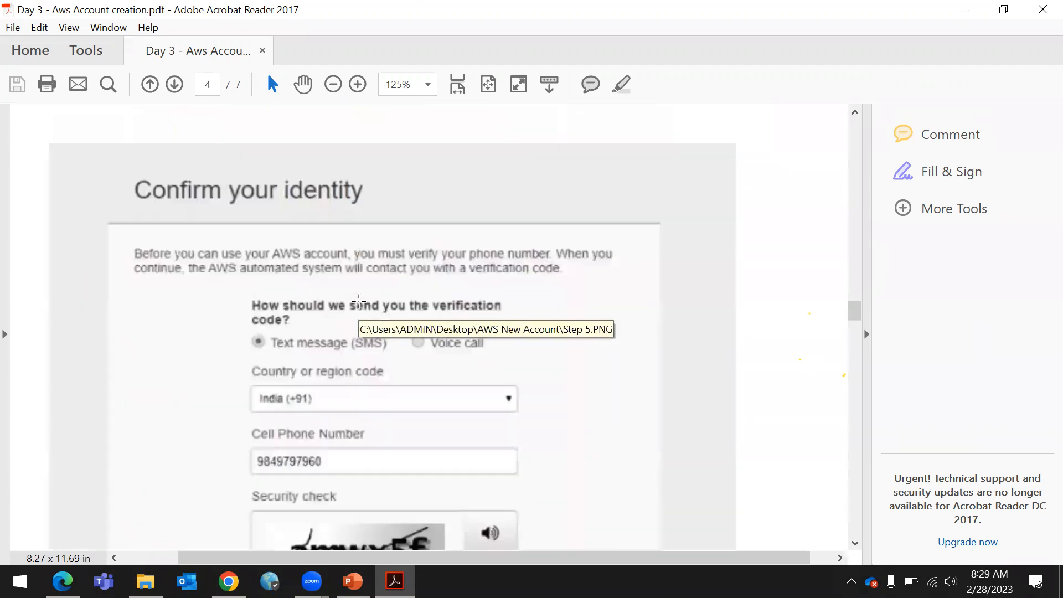
pyautogui.scroll(-15, 359, 302)
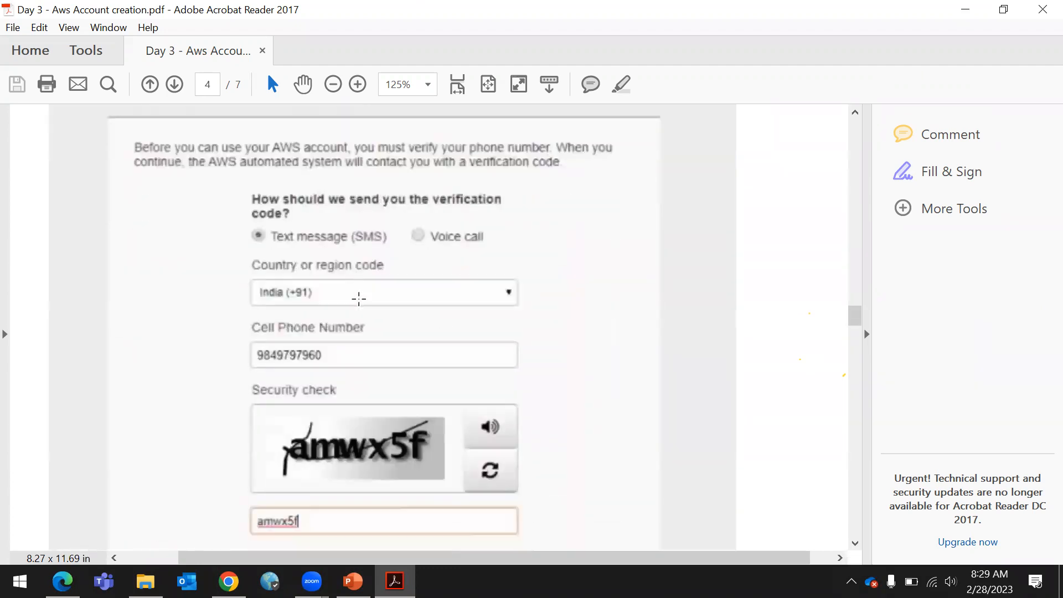
pyautogui.scroll(-15, 360, 312)
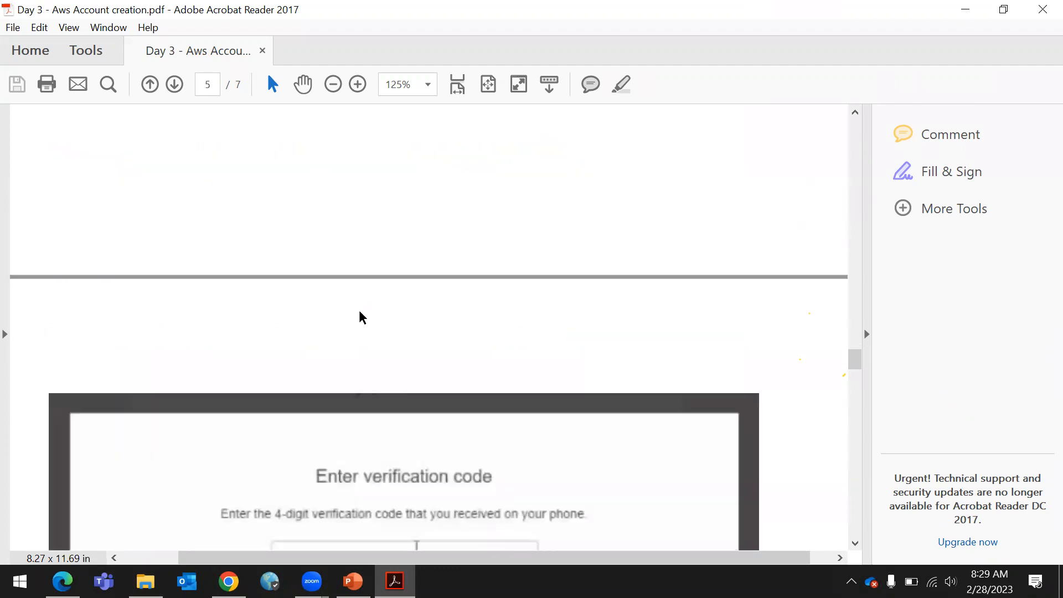
pyautogui.scroll(-5, 360, 310)
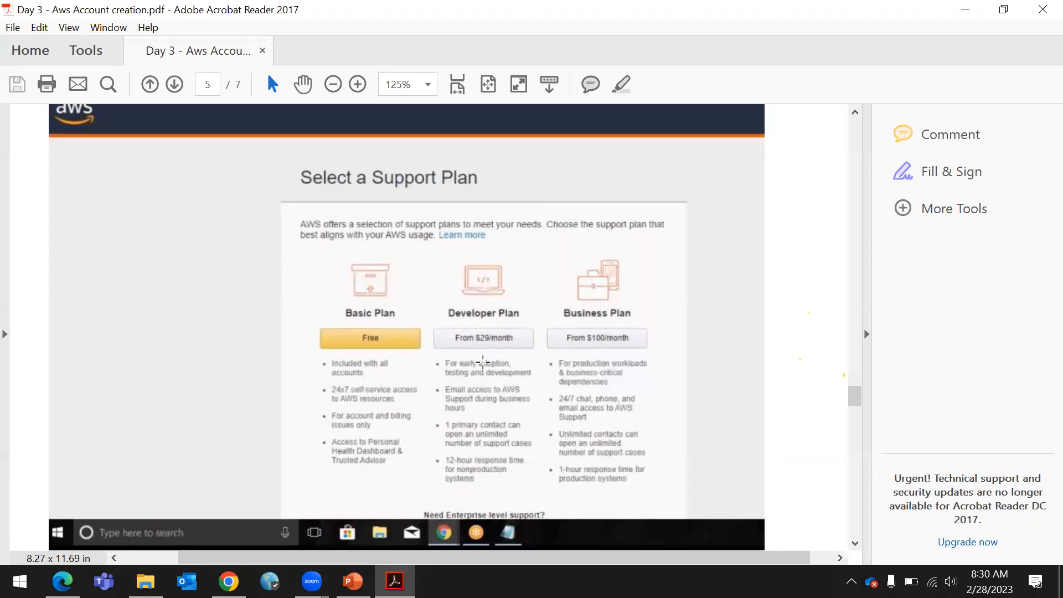
# Close the PDF guide and minimize the browser and presentation windows
pyautogui.click(1043, 9)
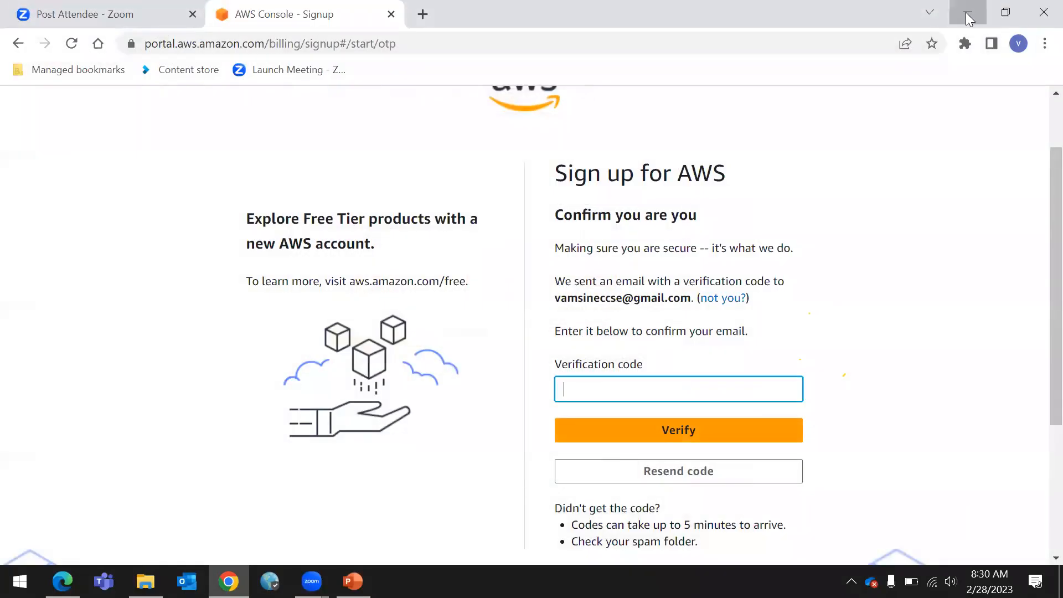
pyautogui.click(972, 14)
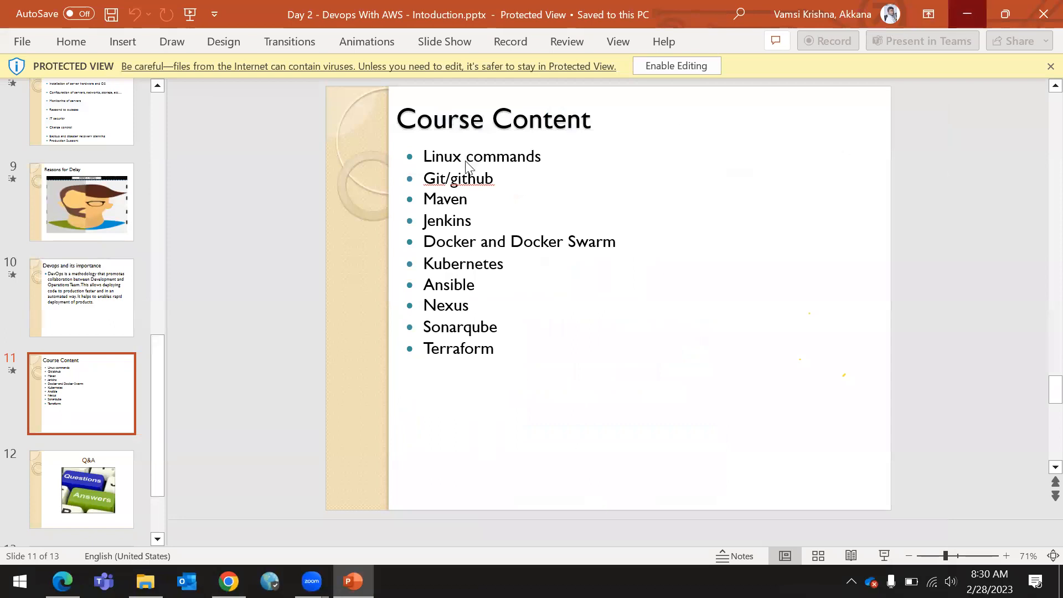
pyautogui.click(969, 13)
# Open the Aws complete notes folder inside Devops online Training in myrepo.zip
pyautogui.click(143, 53)
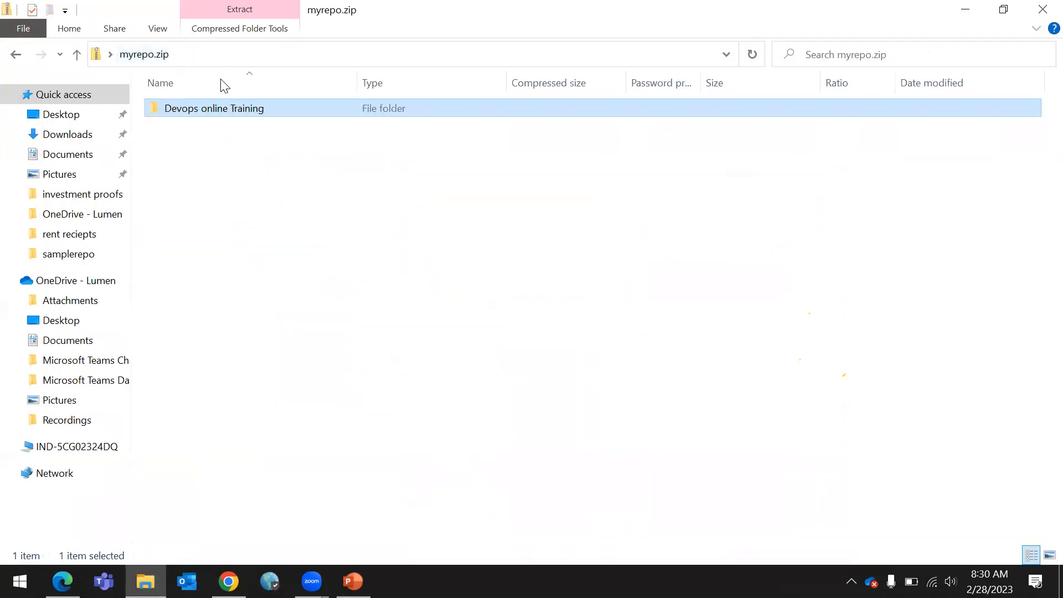
pyautogui.doubleClick(195, 110)
pyautogui.doubleClick(238, 113)
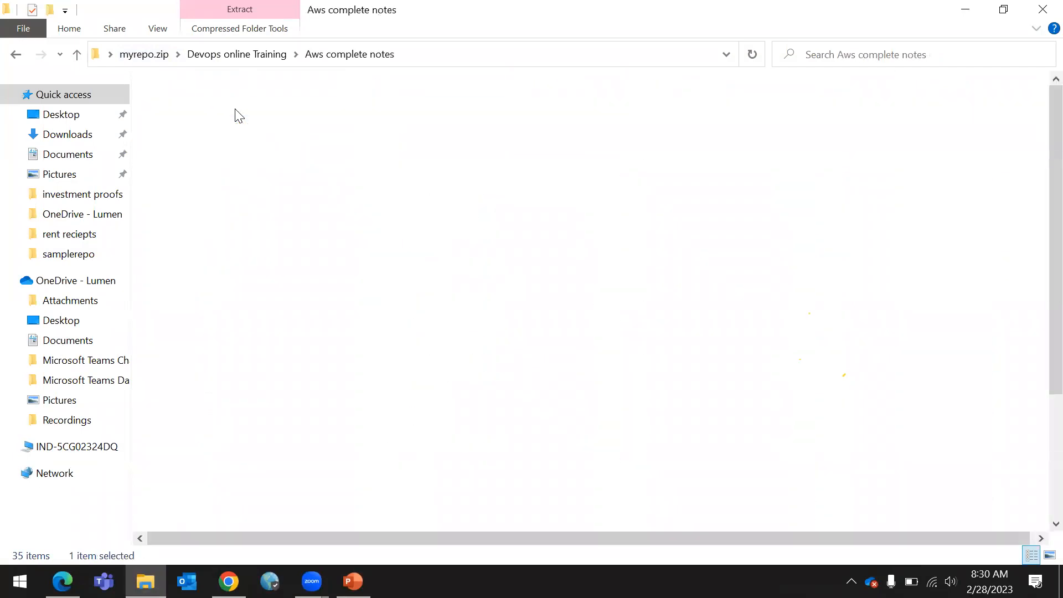
# Open the Day 2 aws account creation.pdf guide and read through its steps, from the AWS homepage to the billing information page
pyautogui.click(227, 186)
pyautogui.doubleClick(227, 186)
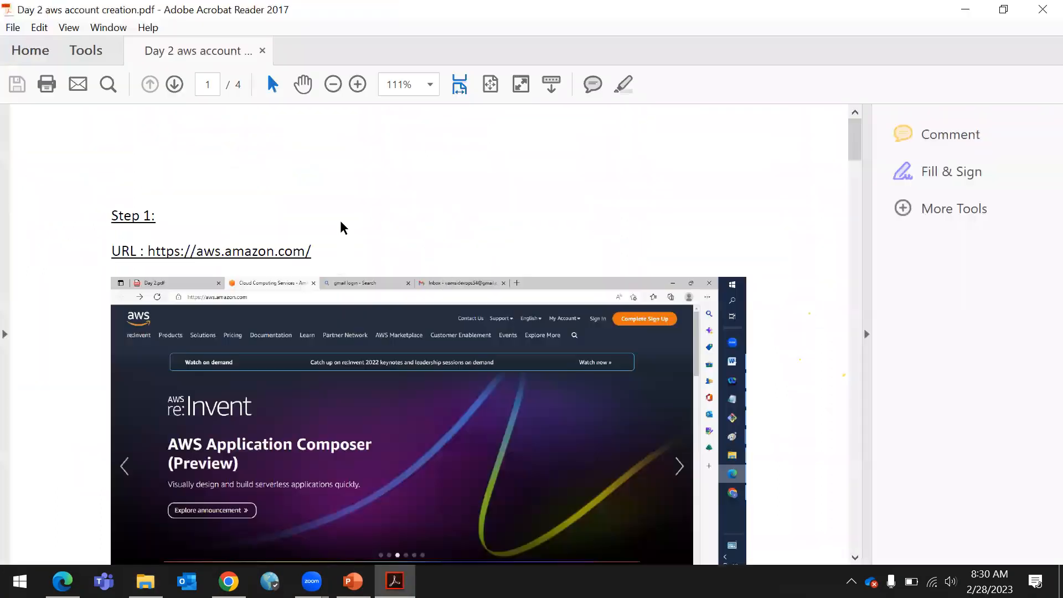
pyautogui.scroll(-2, 702, 355)
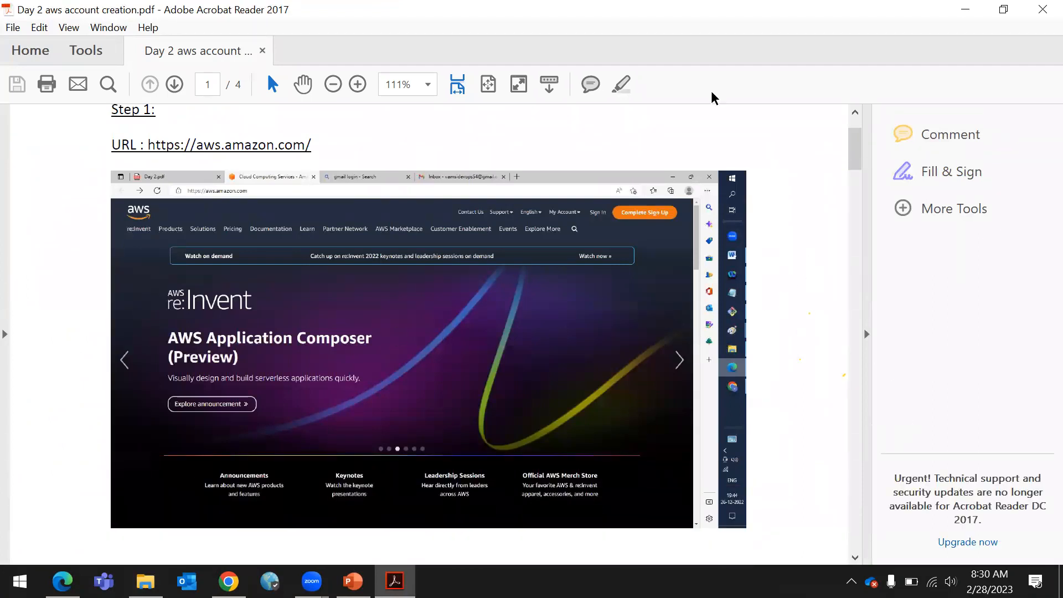
pyautogui.click(720, 326)
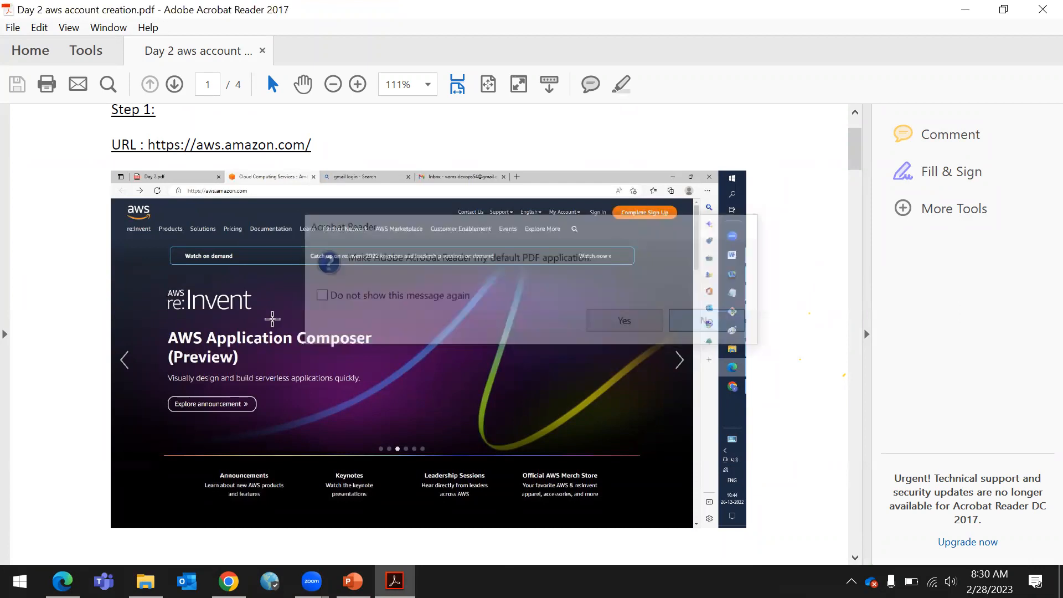
pyautogui.scroll(-5, 430, 367)
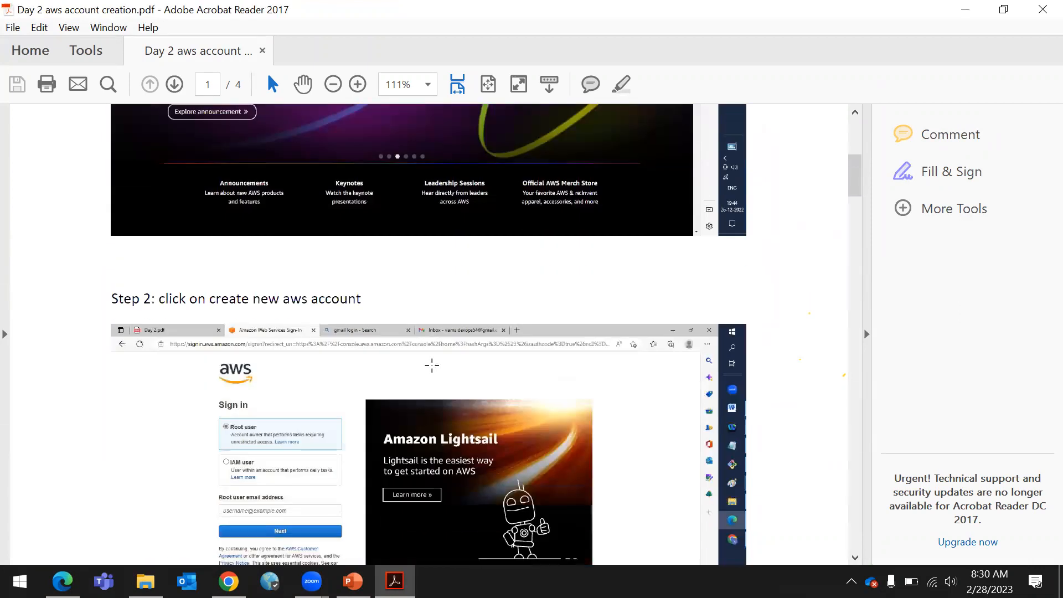
pyautogui.scroll(-2, 432, 366)
pyautogui.scroll(3, 432, 365)
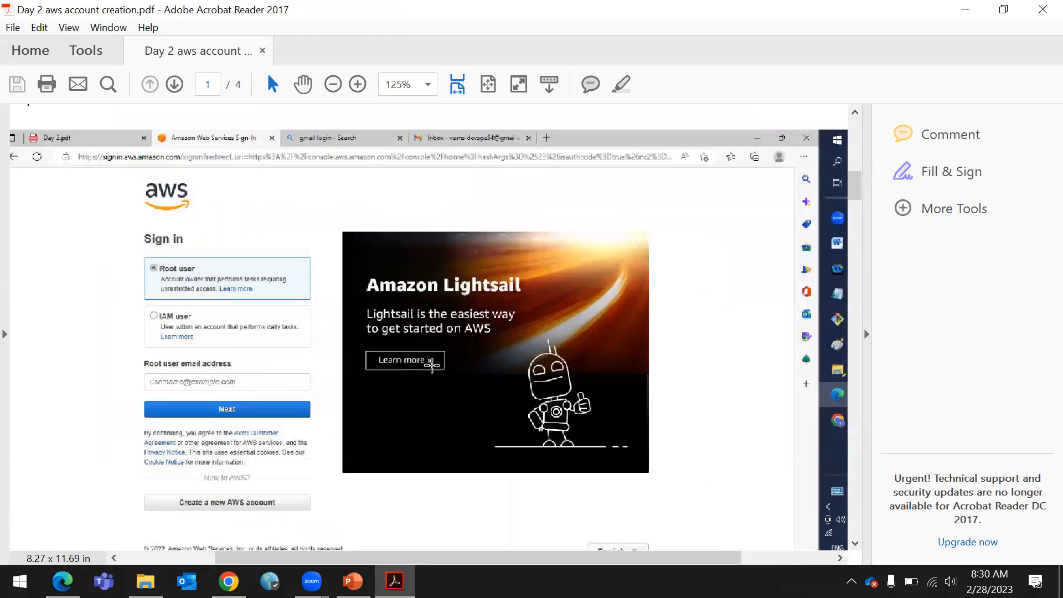
pyautogui.scroll(-1, 128, 327)
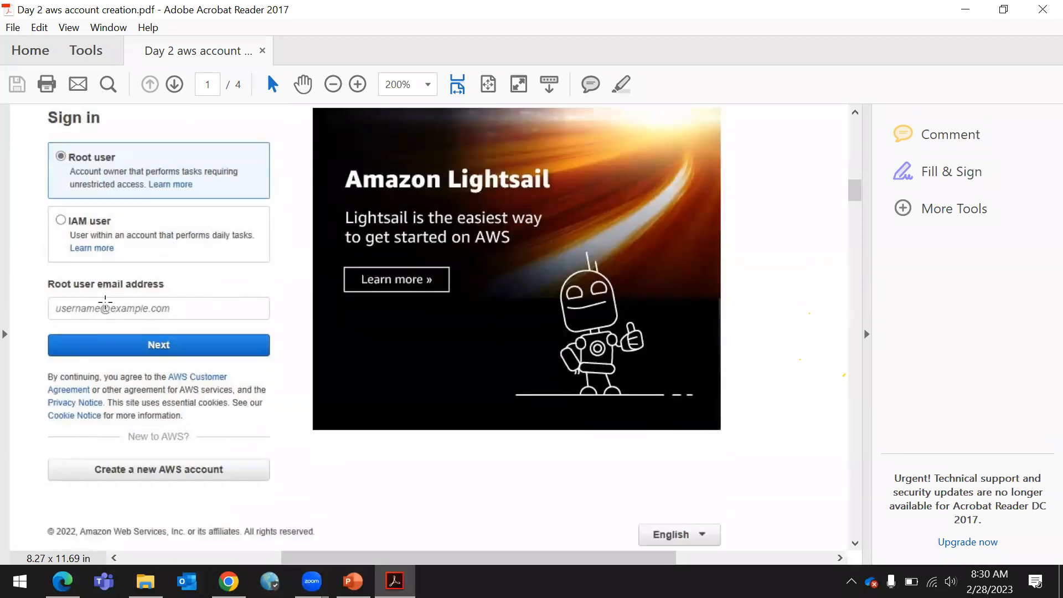
pyautogui.scroll(-2, 222, 299)
pyautogui.scroll(-8, 295, 325)
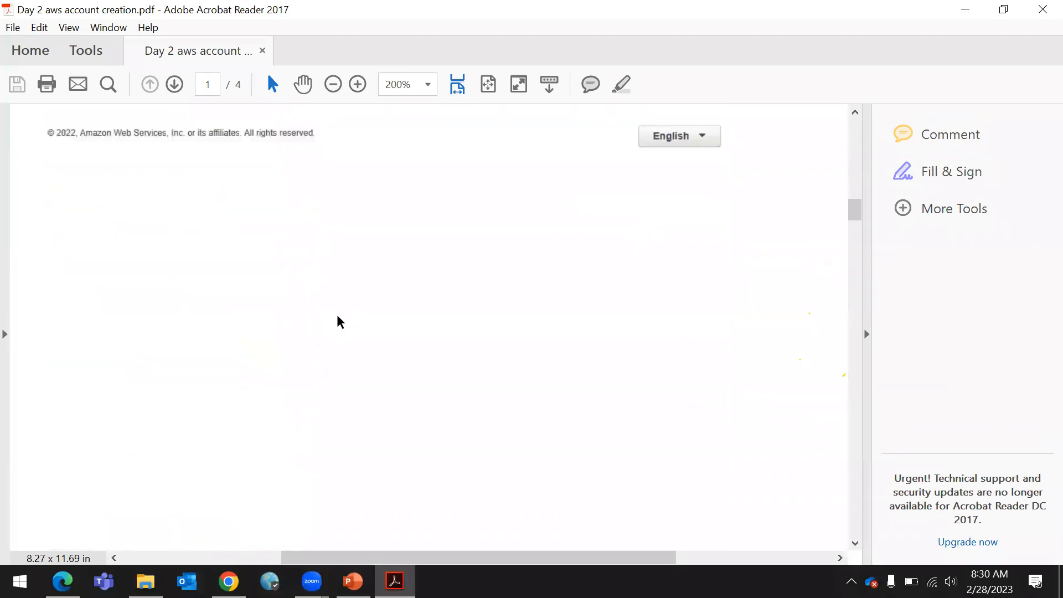
pyautogui.scroll(-6, 353, 329)
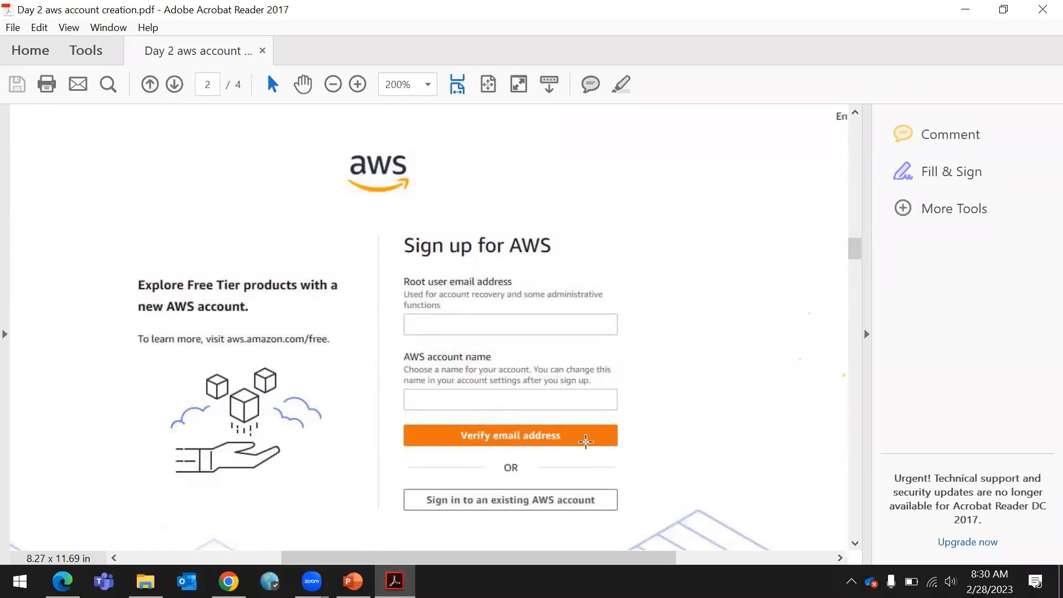
pyautogui.scroll(-3, 504, 435)
pyautogui.scroll(-12, 504, 435)
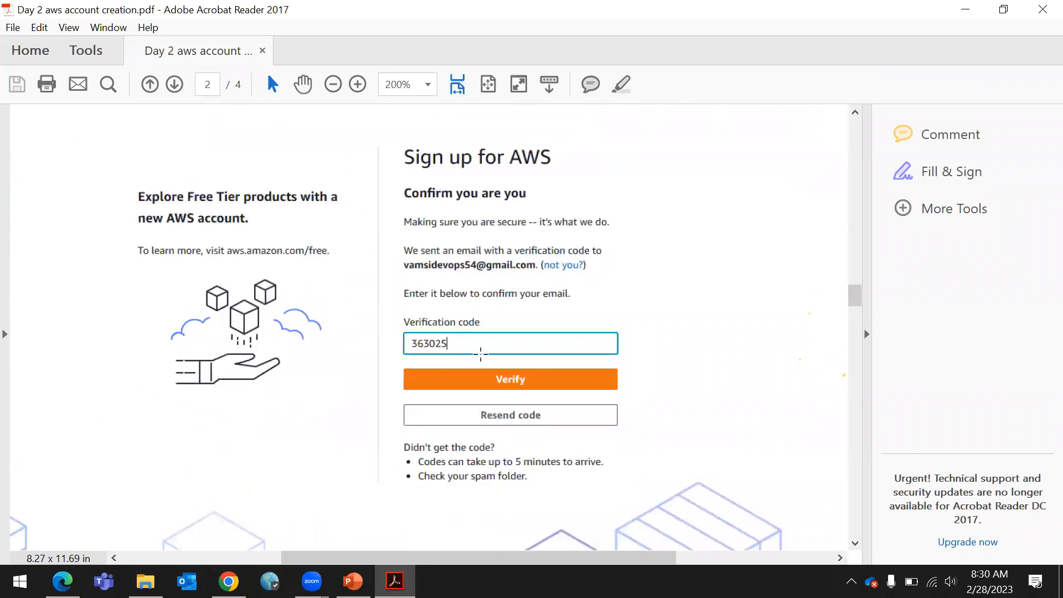
pyautogui.scroll(-18, 448, 334)
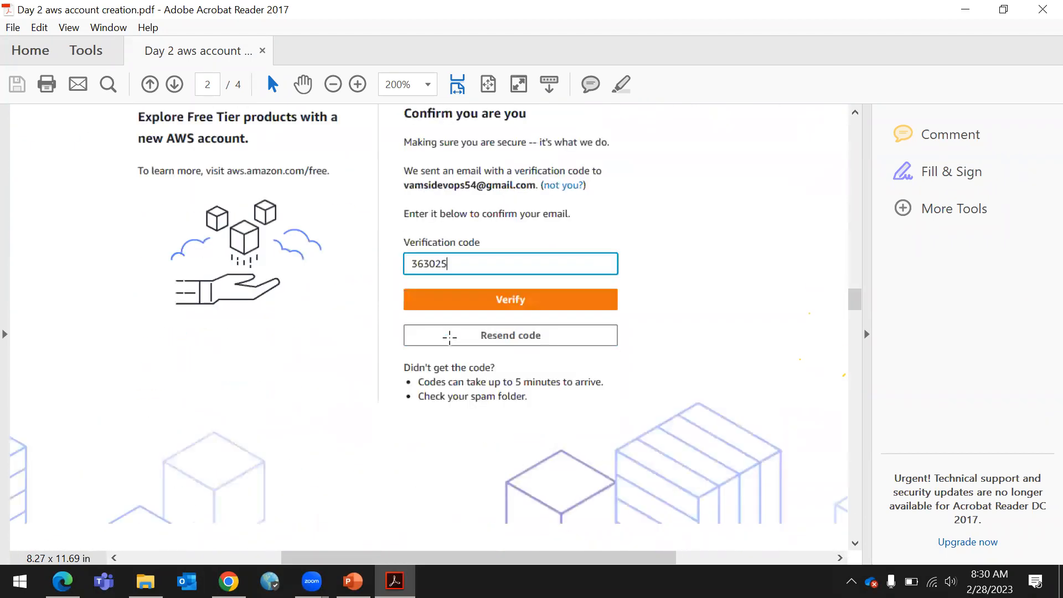
pyautogui.scroll(-4, 468, 369)
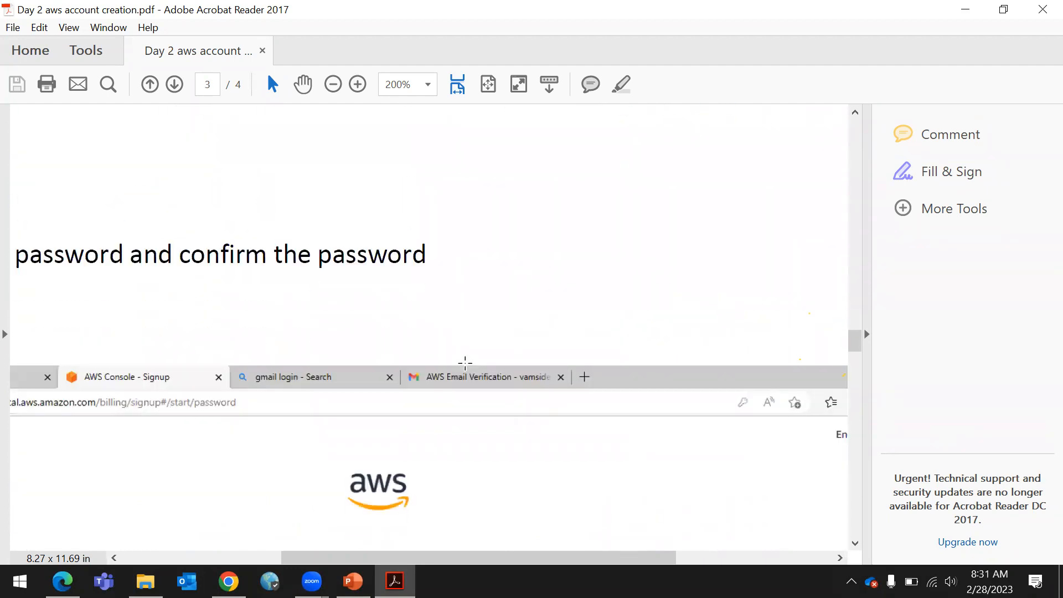
pyautogui.keyDown('ctrl'); pyautogui.scroll(-2, 466, 362); pyautogui.keyUp('ctrl')
pyautogui.scroll(-5, 465, 362)
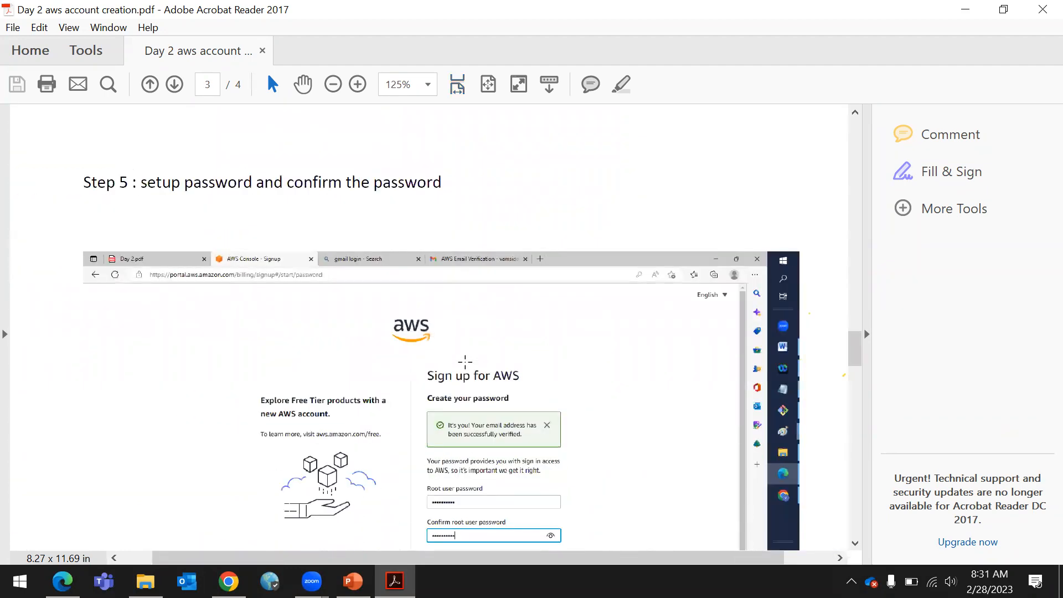
pyautogui.keyDown('ctrl'); pyautogui.scroll(1, 476, 360); pyautogui.keyUp('ctrl')
pyautogui.scroll(-1, 476, 360)
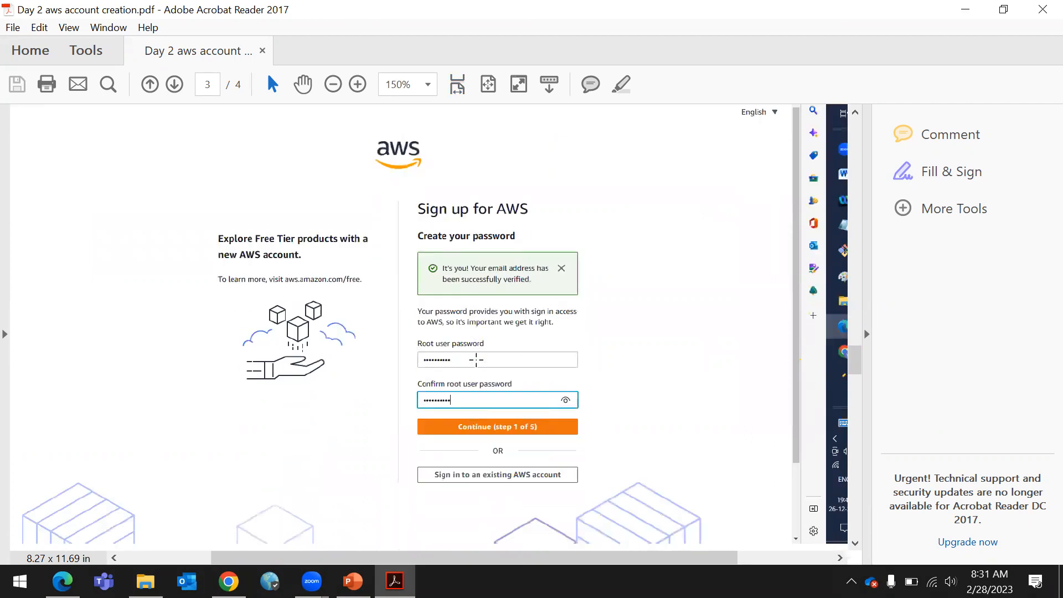
pyautogui.keyDown('ctrl'); pyautogui.scroll(1, 477, 360); pyautogui.keyUp('ctrl')
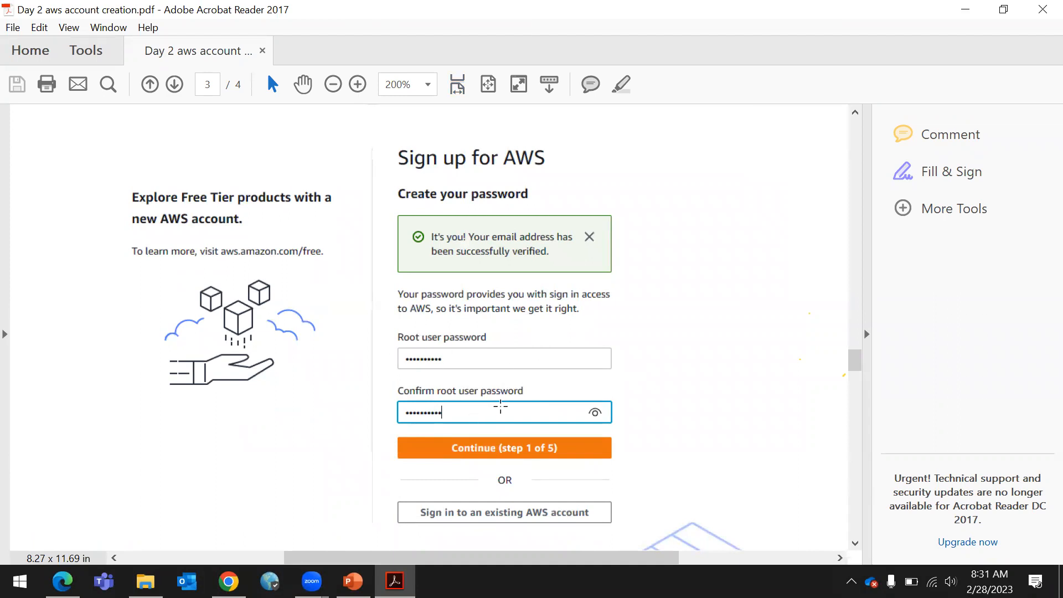
pyautogui.scroll(-4, 552, 393)
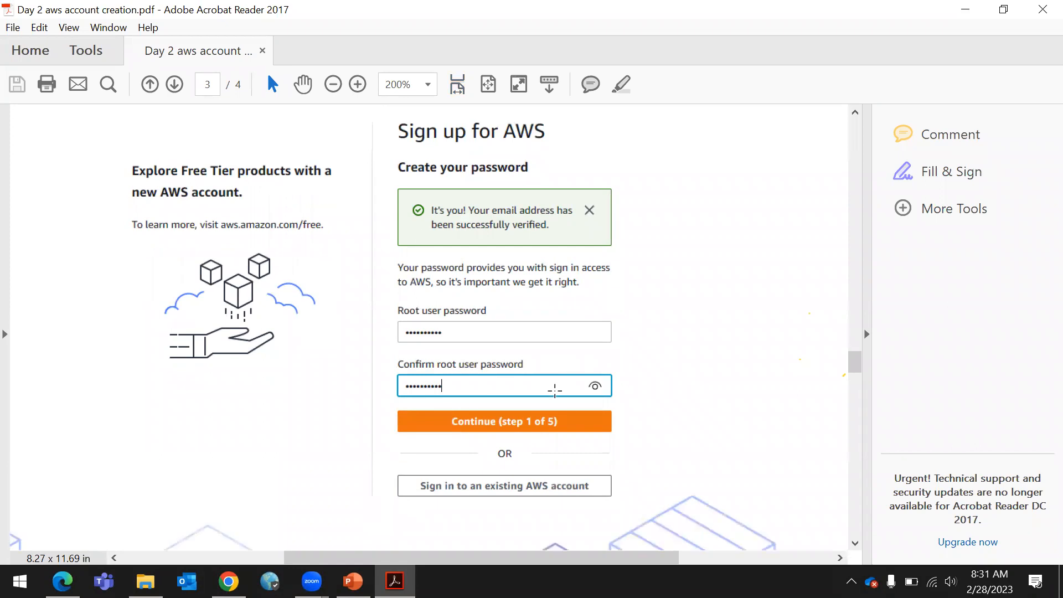
pyautogui.scroll(-20, 553, 392)
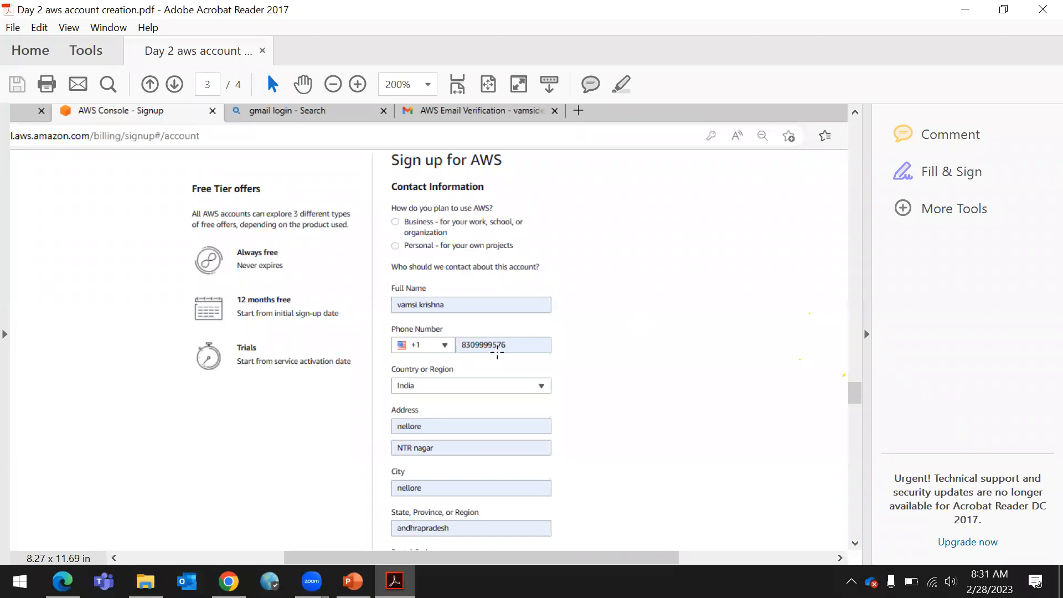
pyautogui.scroll(-9, 518, 357)
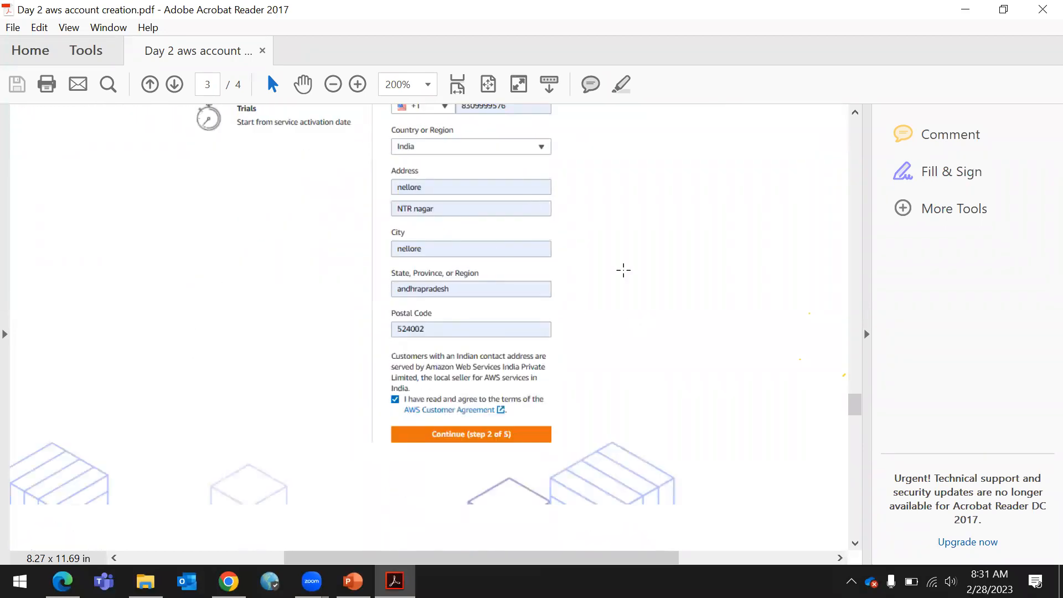
pyautogui.scroll(-2, 686, 271)
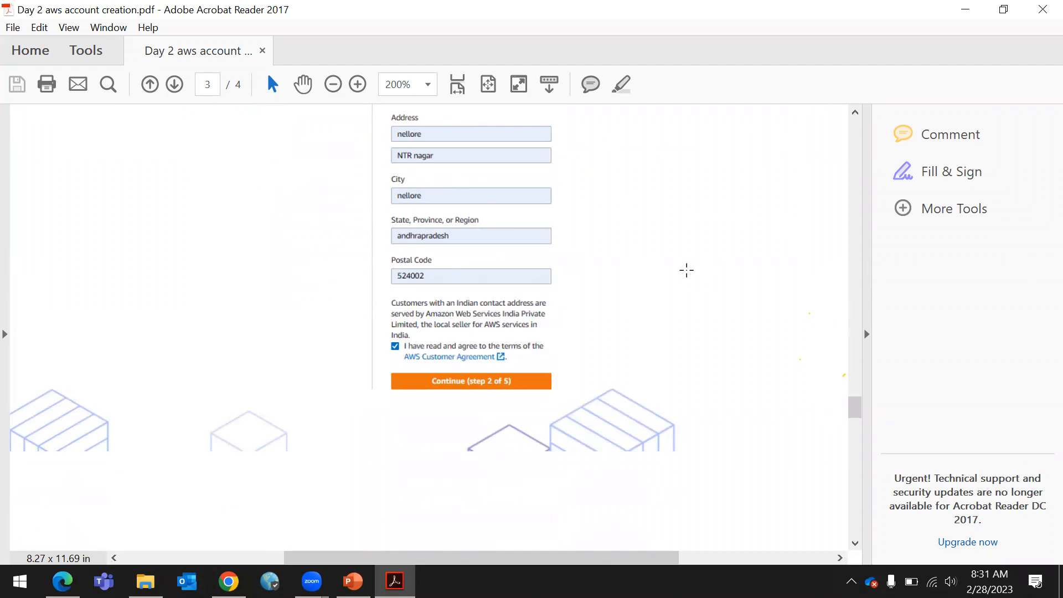
pyautogui.scroll(-20, 489, 397)
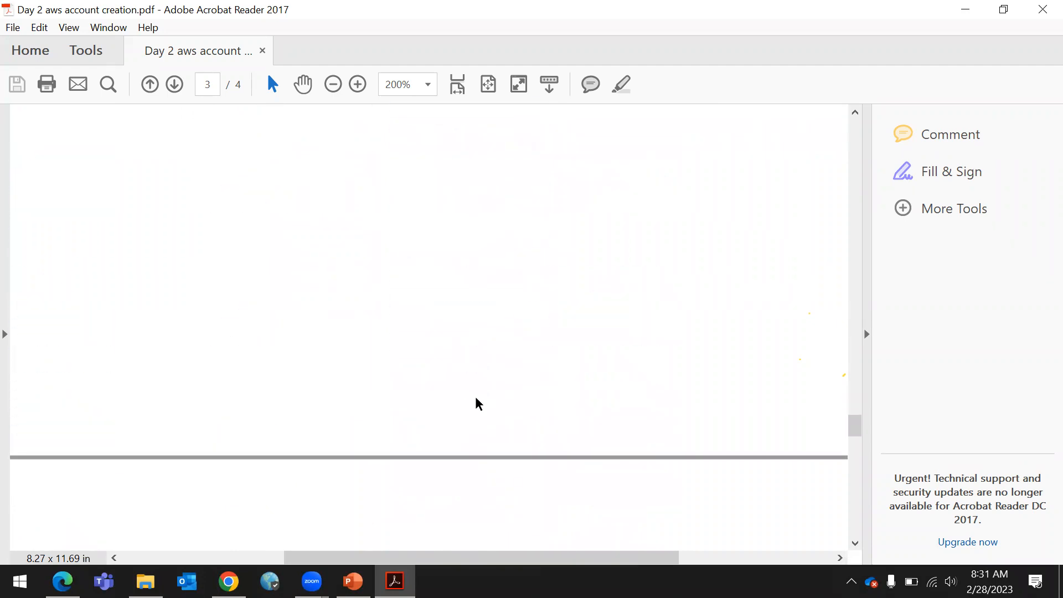
pyautogui.scroll(-9, 479, 399)
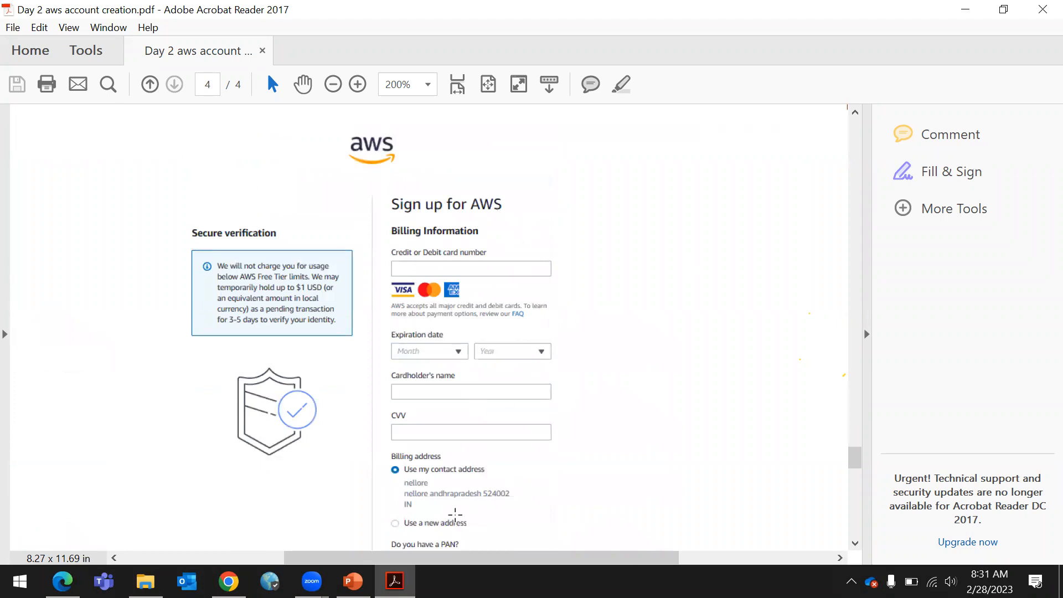
pyautogui.scroll(-9, 518, 360)
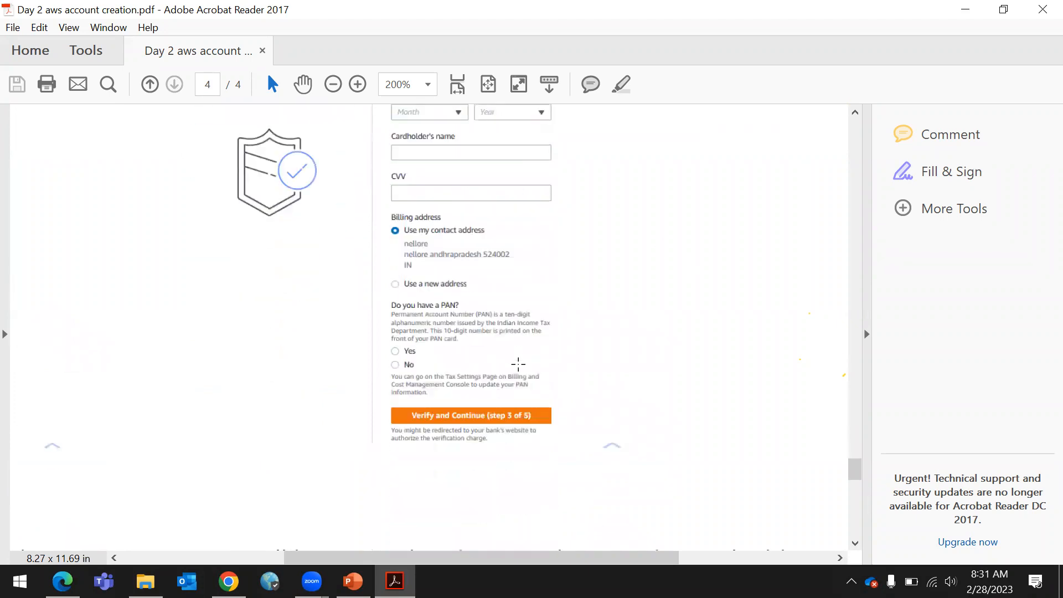
pyautogui.scroll(-20, 518, 364)
pyautogui.scroll(-5, 521, 370)
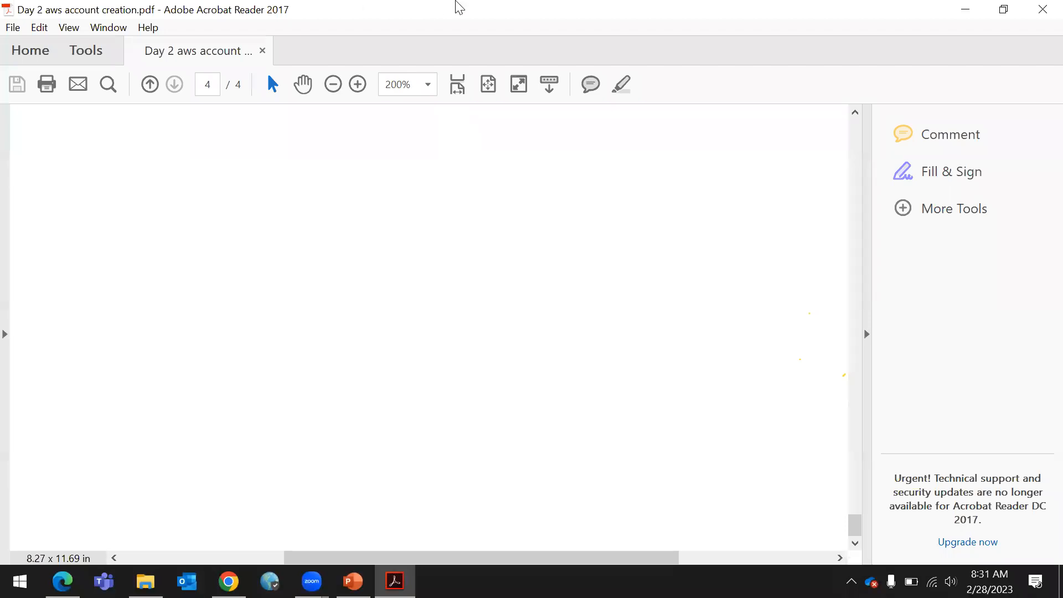
# Close the PDF guide, switch to the browser and go back from the verification code page to the AWS sign-in page
pyautogui.click(1041, 10)
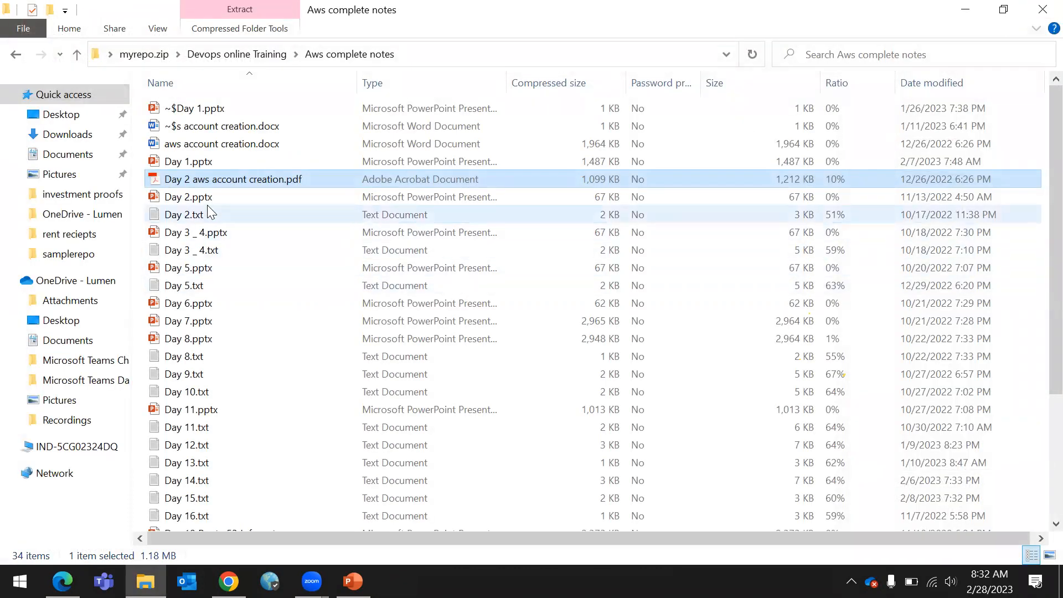
pyautogui.click(228, 582)
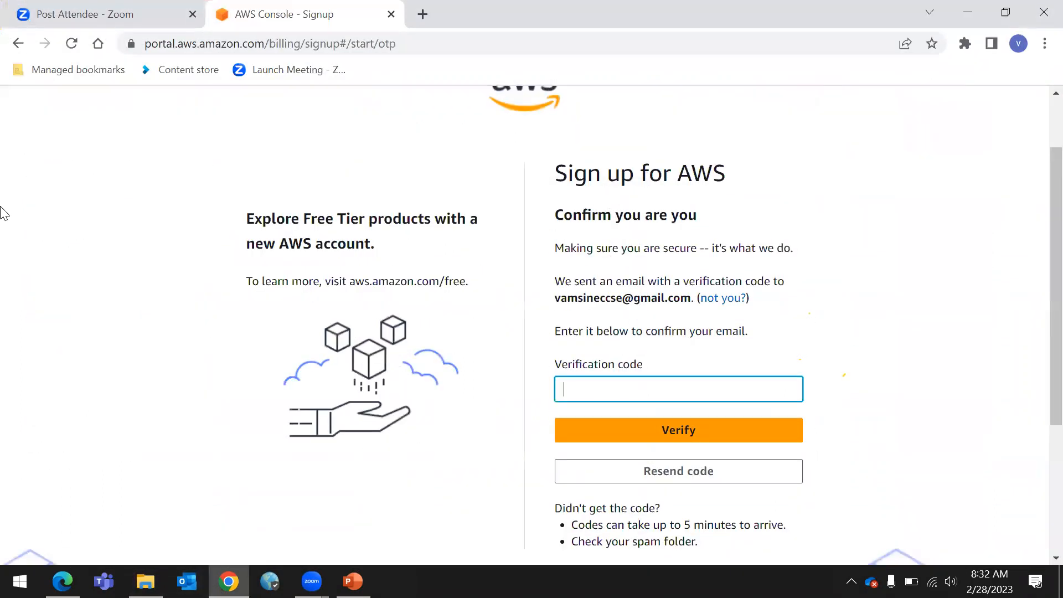
pyautogui.click(11, 49)
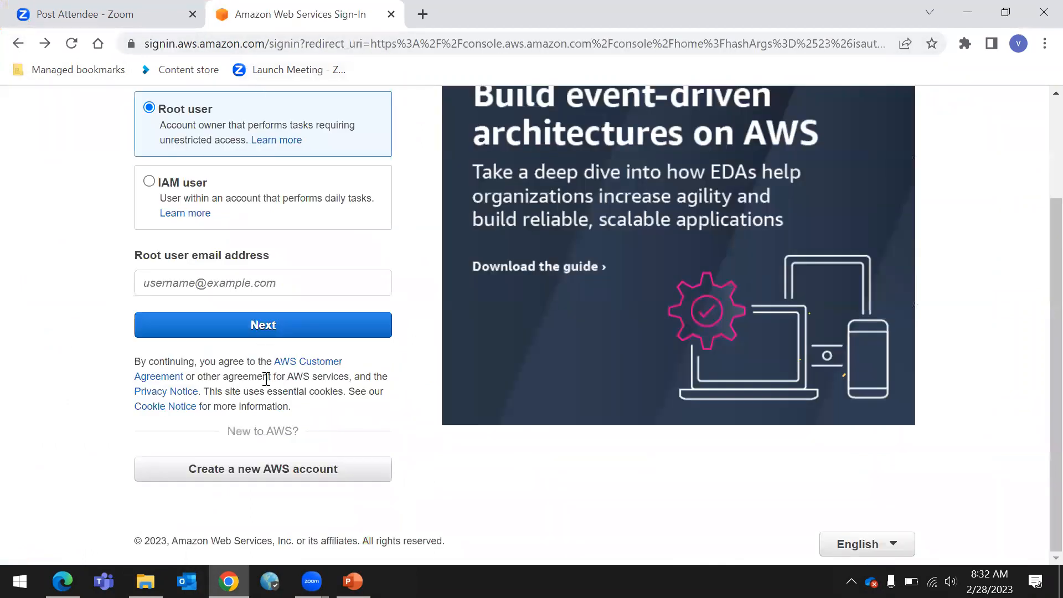
pyautogui.scroll(3, 446, 261)
pyautogui.scroll(-3, 261, 351)
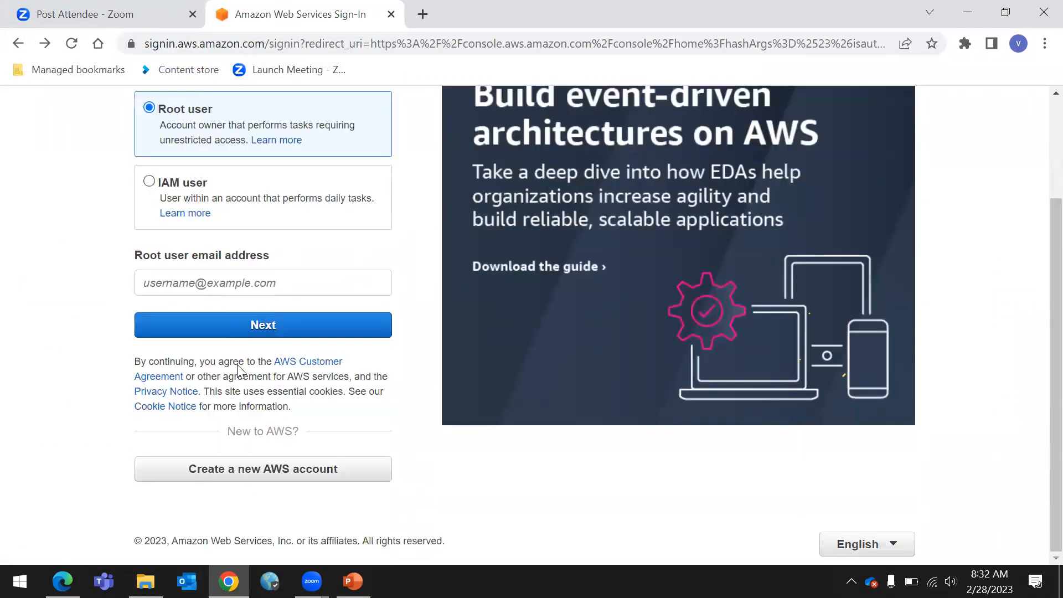
pyautogui.click(19, 44)
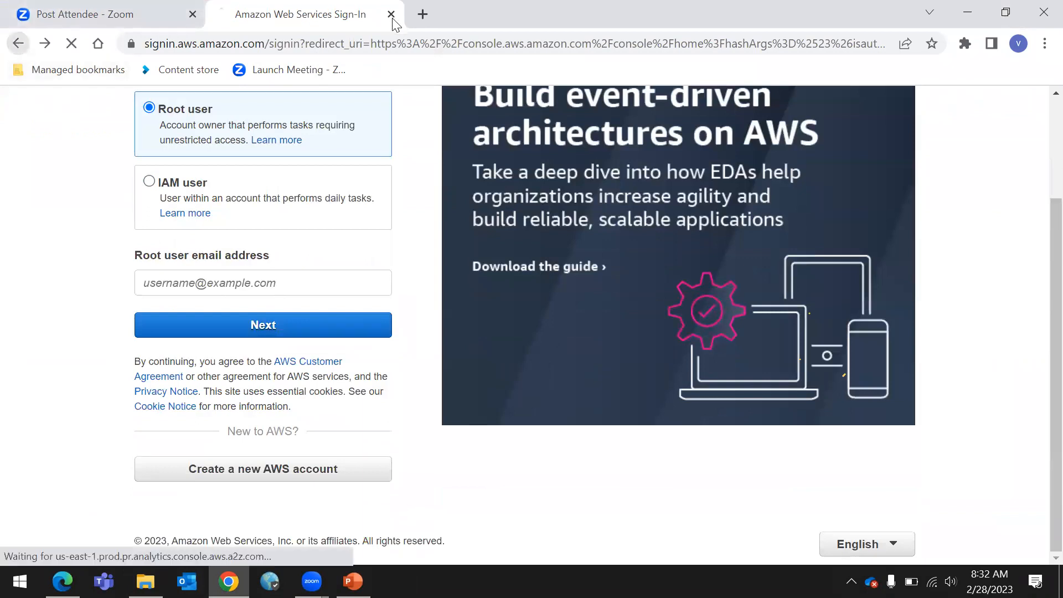
# Load aws.amazon.com in the current tab and open its Sign In page
pyautogui.click(301, 36)
pyautogui.write('aw')
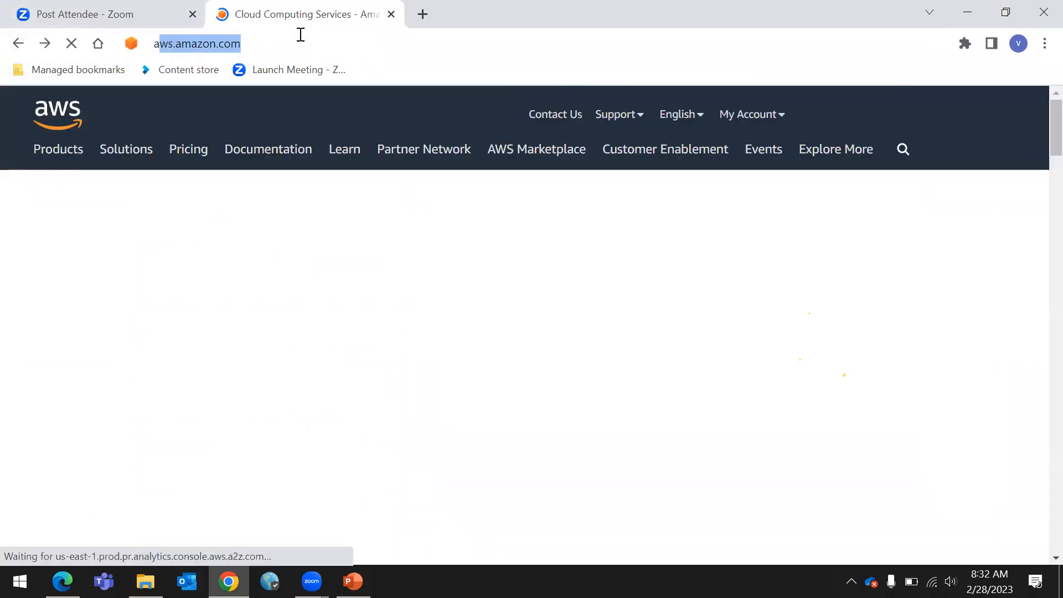
pyautogui.write('s.')
pyautogui.press('Right')
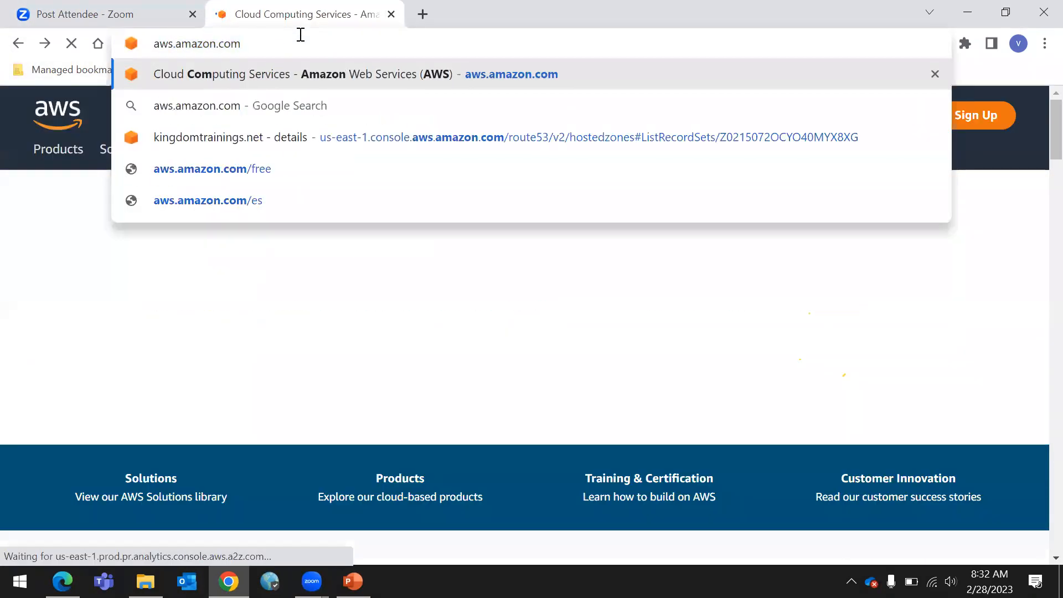
pyautogui.press('Return')
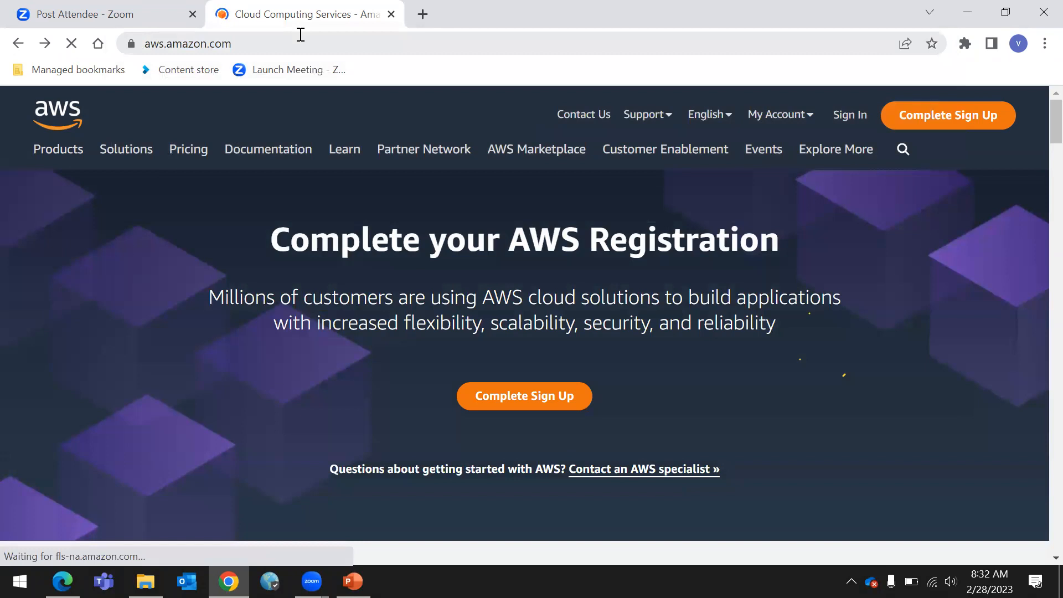
pyautogui.click(850, 116)
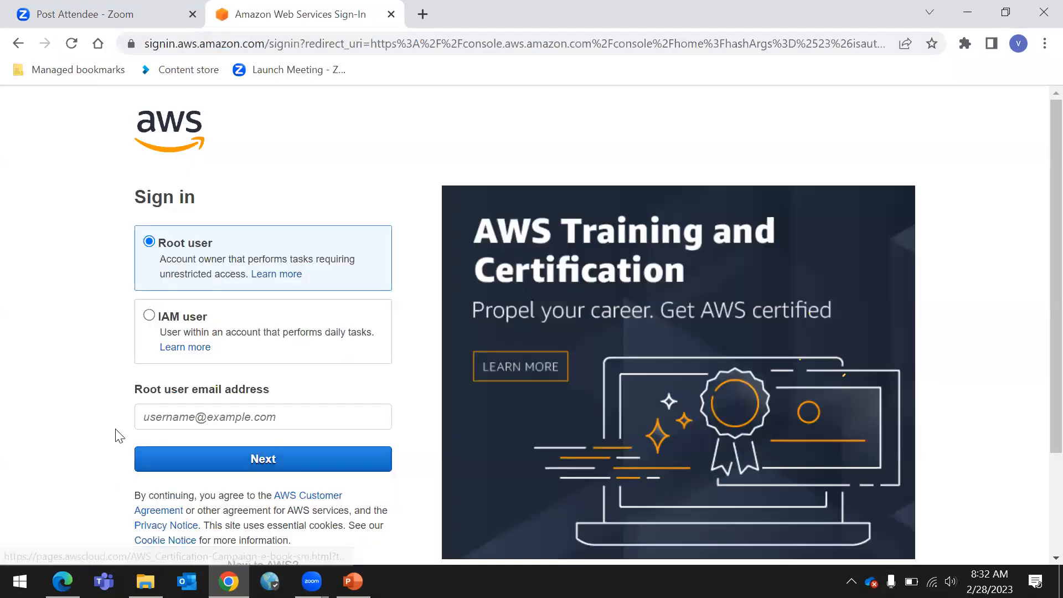
# Fill the root user email address field with a previously saved email suggestion
pyautogui.click(204, 416)
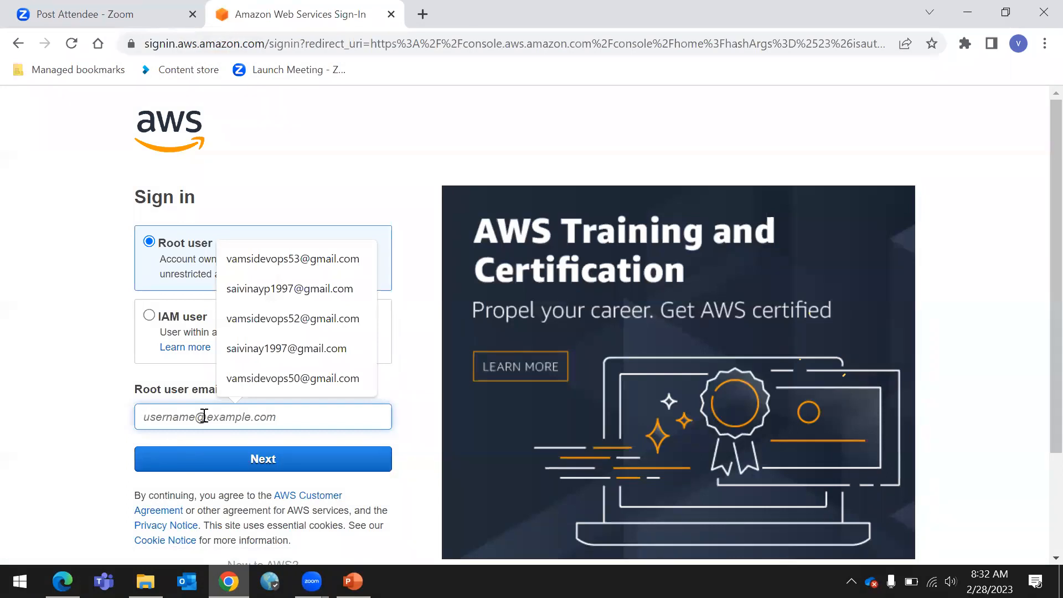
pyautogui.click(306, 290)
pyautogui.click(309, 387)
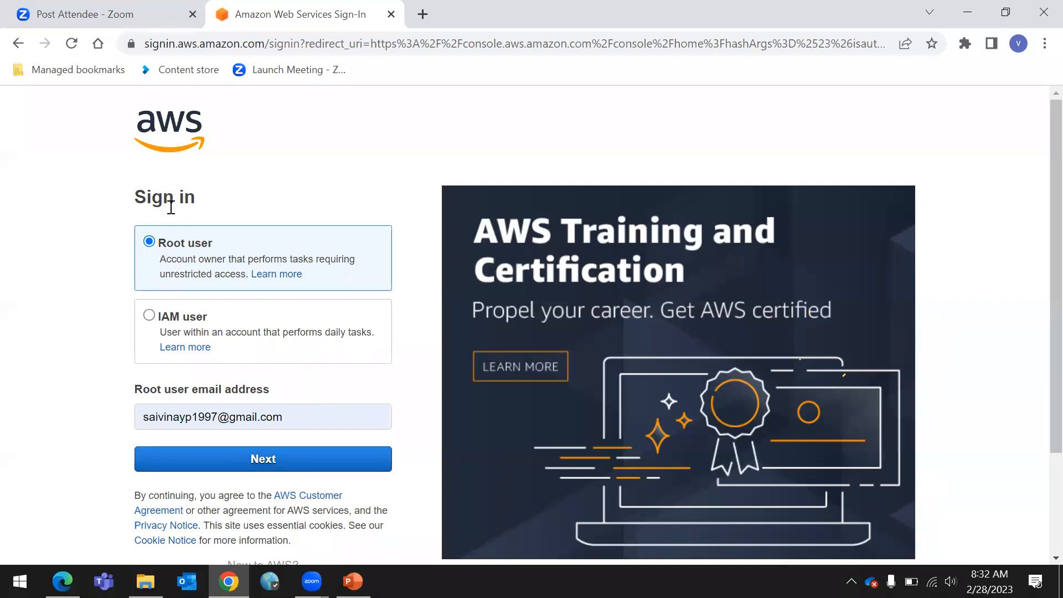
# Switch the sign-in type to IAM user and then back to Root user
pyautogui.moveTo(120, 196); pyautogui.dragTo(49, 211)
pyautogui.click(219, 198)
pyautogui.click(49, 211)
pyautogui.moveTo(138, 326); pyautogui.dragTo(214, 324)
pyautogui.click(330, 180)
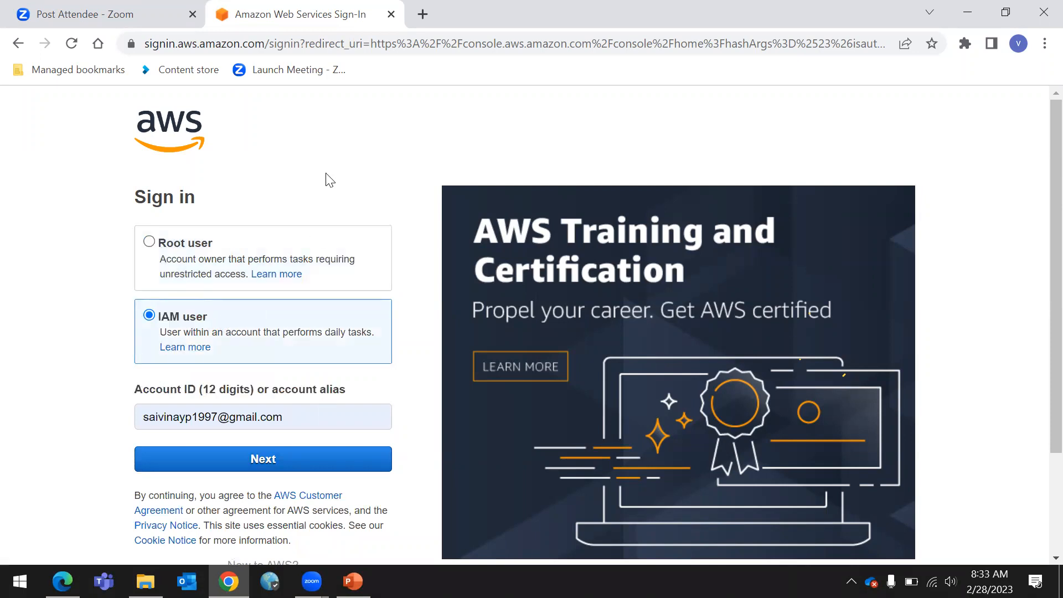
pyautogui.click(148, 246)
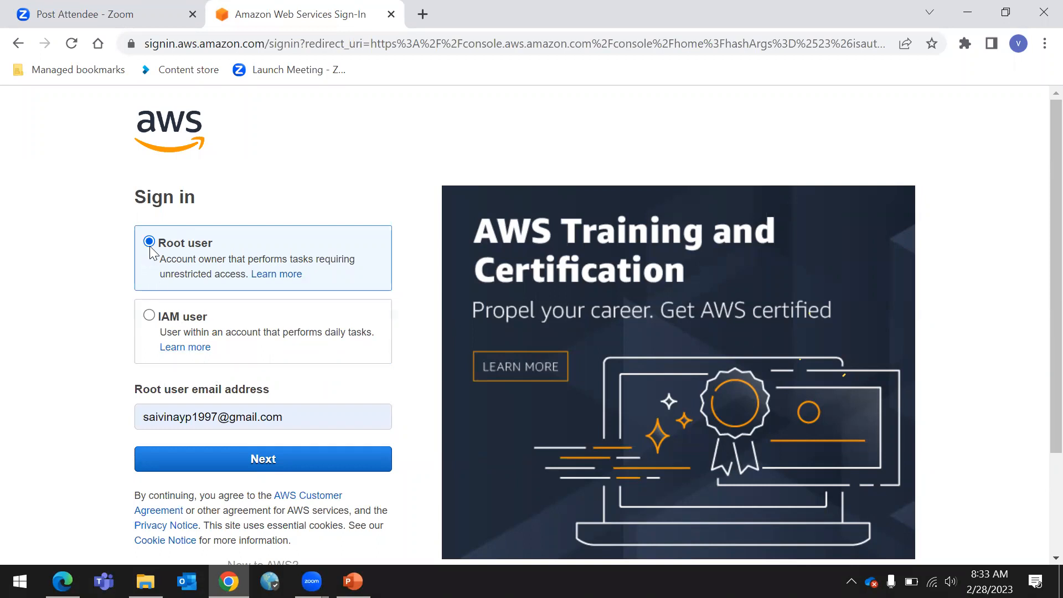
# Continue with the selected root user email and submit the saved password to sign in
pyautogui.moveTo(230, 244); pyautogui.dragTo(145, 239)
pyautogui.click(299, 188)
pyautogui.moveTo(118, 399); pyautogui.dragTo(253, 382)
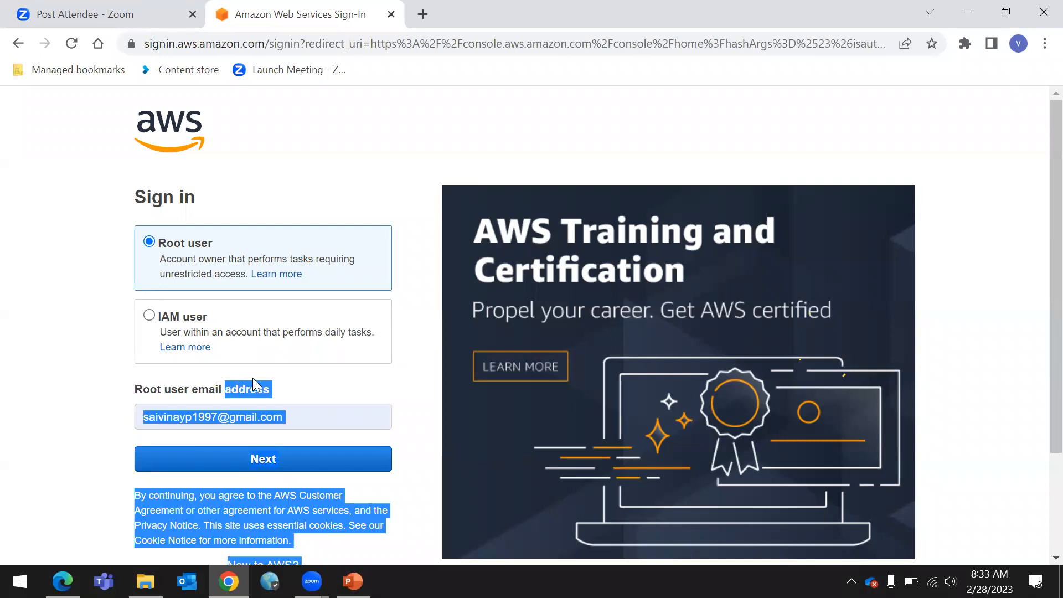
pyautogui.click(308, 390)
pyautogui.click(263, 464)
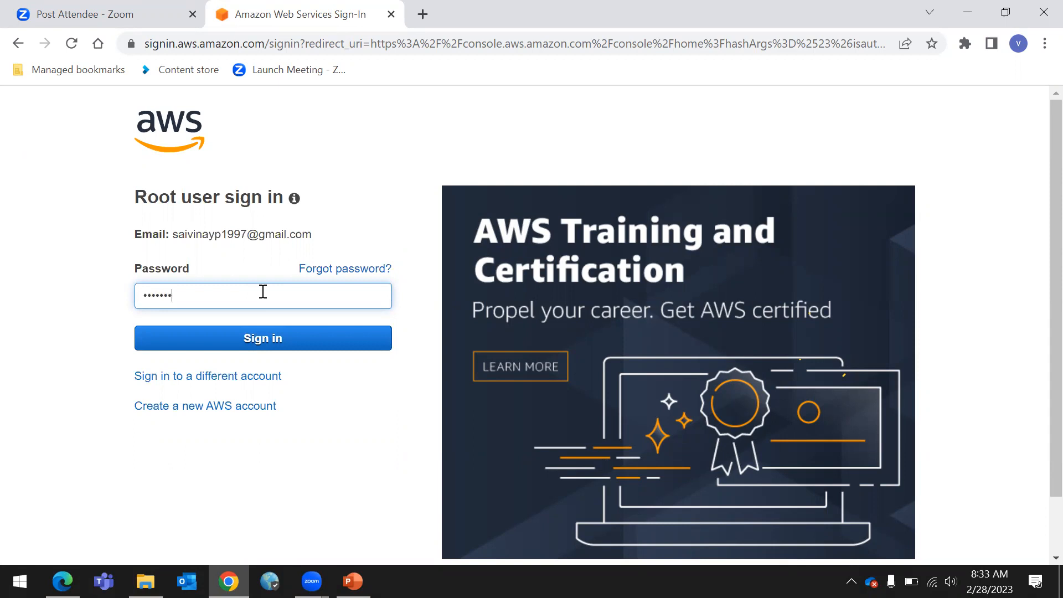
pyautogui.press('Return')
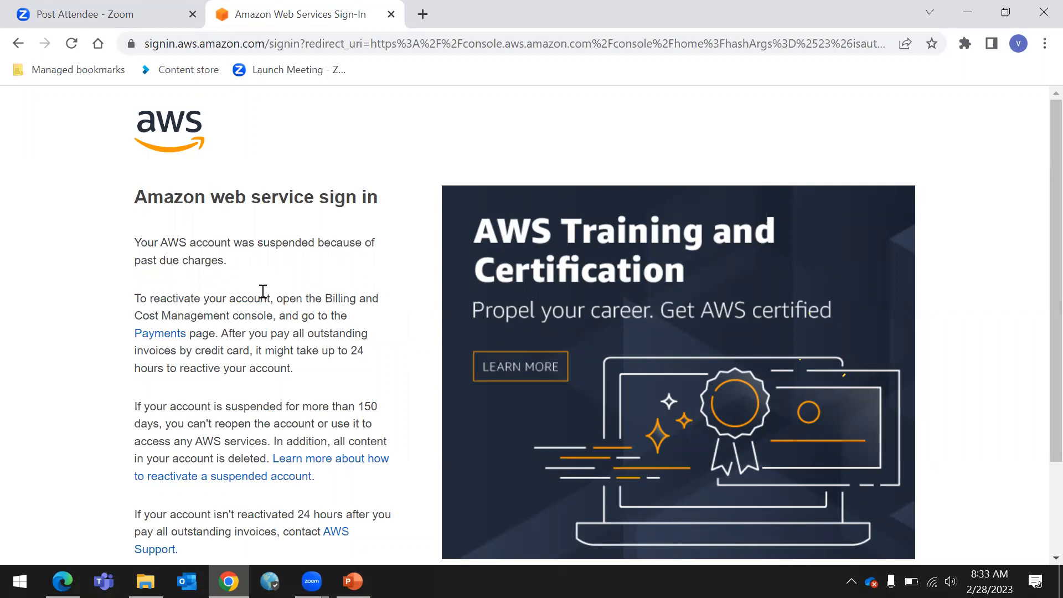
# Read the account suspension notice and reload the sign-in page
pyautogui.scroll(-3, 275, 295)
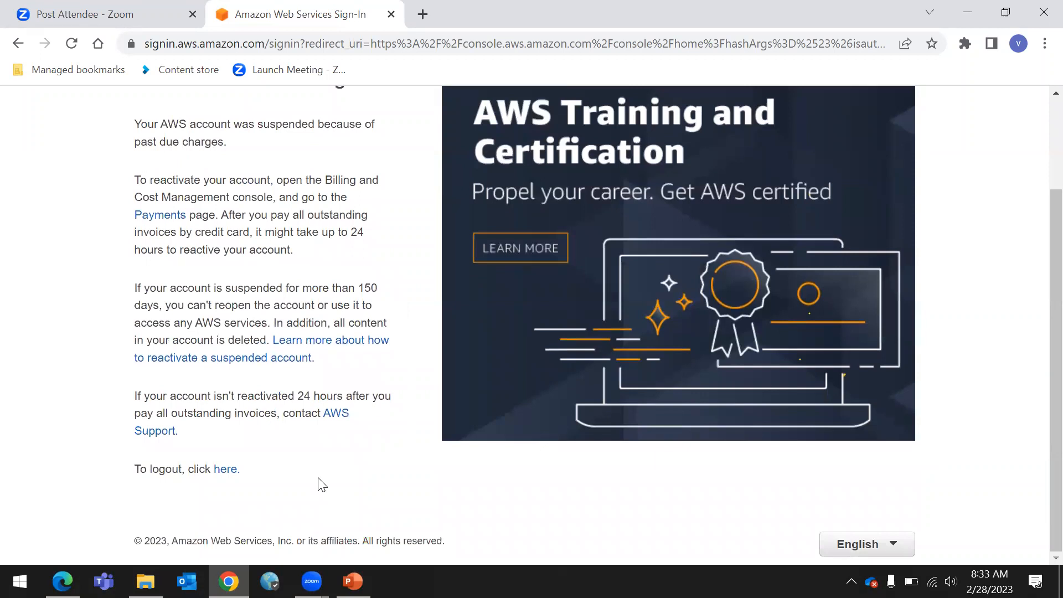
pyautogui.scroll(2, 319, 483)
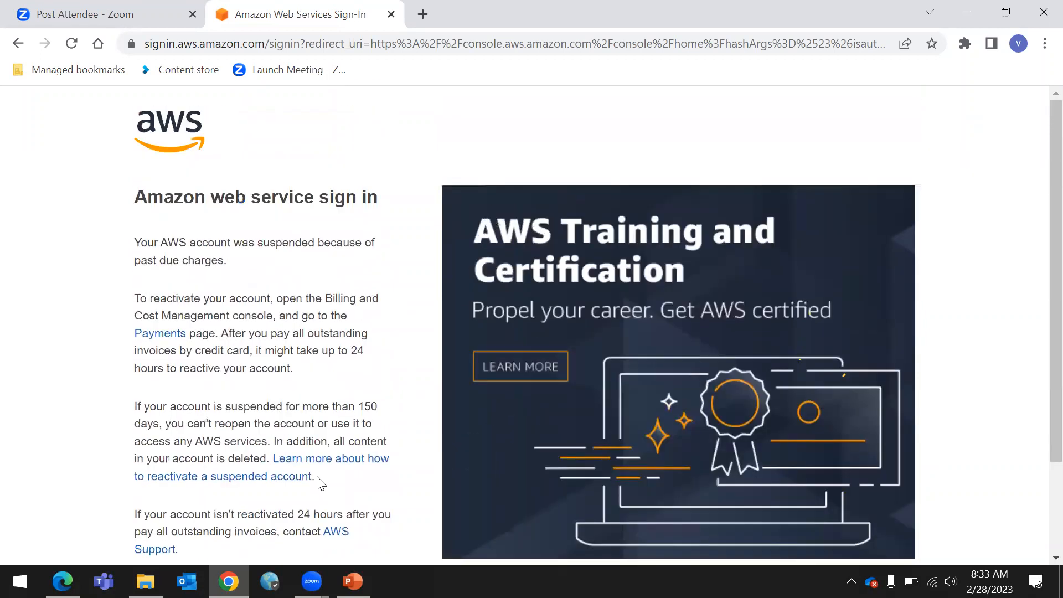
pyautogui.click(70, 47)
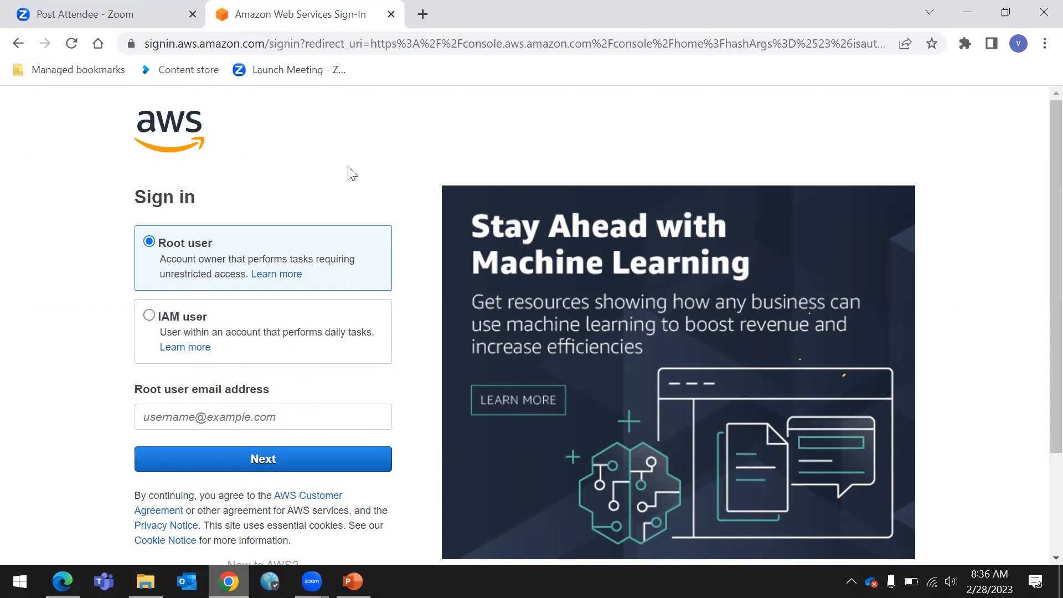
pyautogui.scroll(-3, 349, 169)
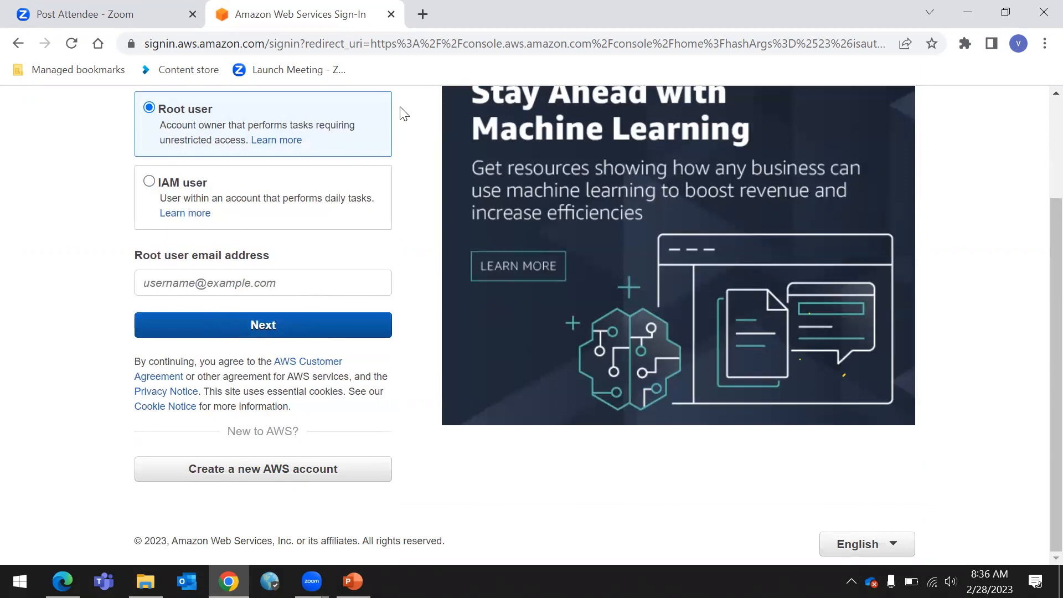
pyautogui.scroll(3, 367, 143)
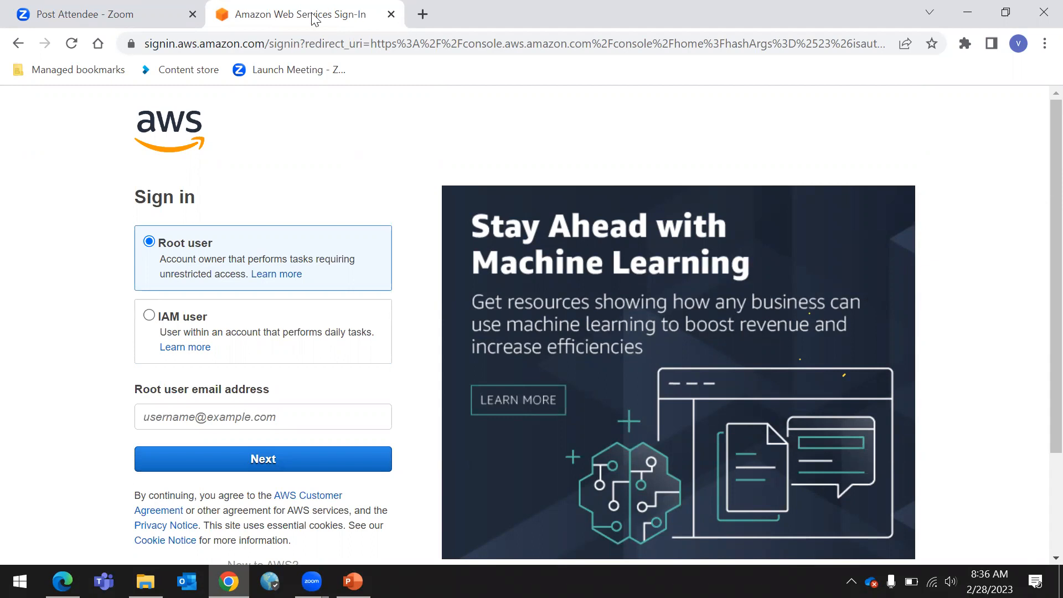
pyautogui.scroll(-2, 258, 333)
pyautogui.scroll(-1, 258, 333)
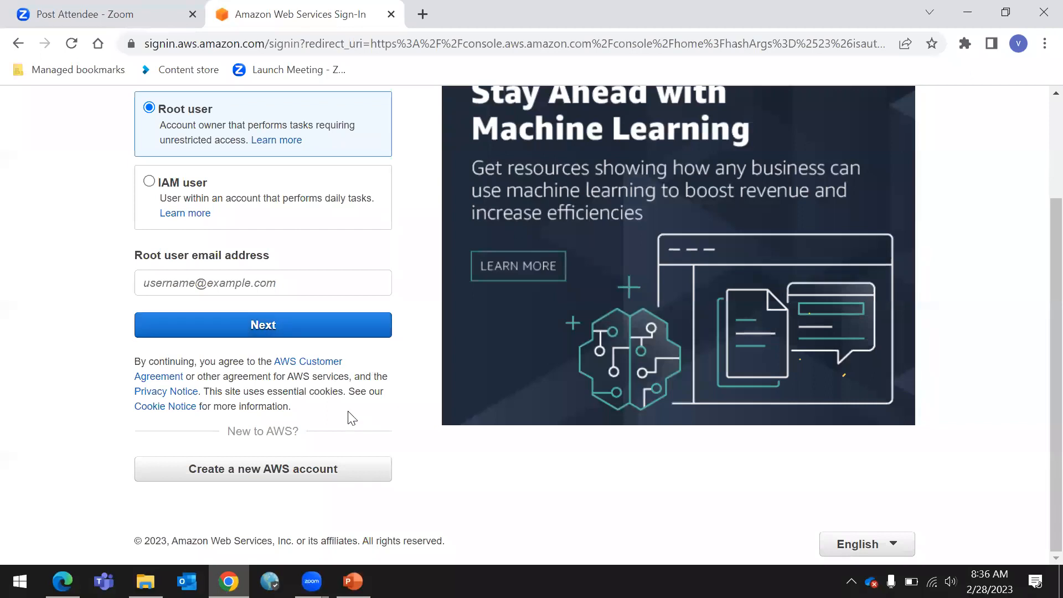
pyautogui.scroll(3, 197, 290)
# Sign in as root user with a different saved email suggestion and enter its password
pyautogui.click(203, 421)
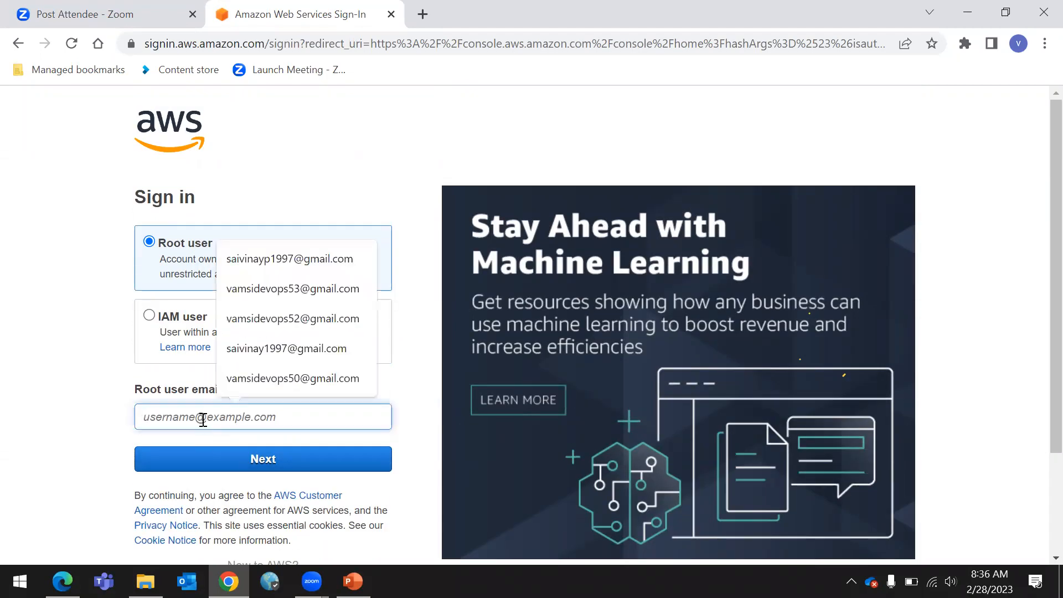
pyautogui.click(316, 289)
pyautogui.click(271, 459)
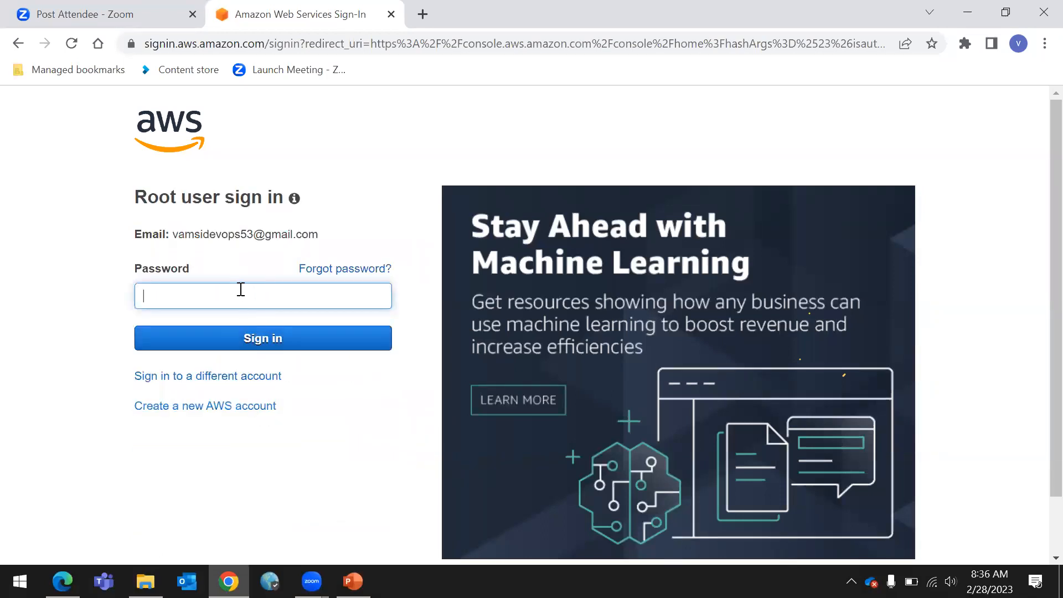
pyautogui.write('••••••••••')
pyautogui.press('Return')
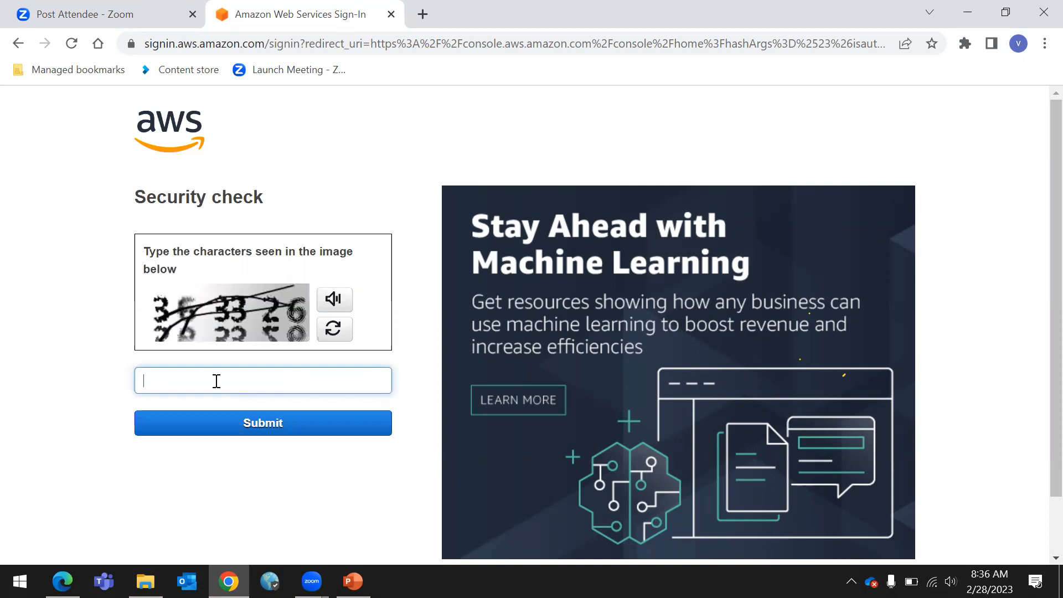
# Enter the characters shown in the security check image and submit them
pyautogui.write('363326')
pyautogui.click(244, 431)
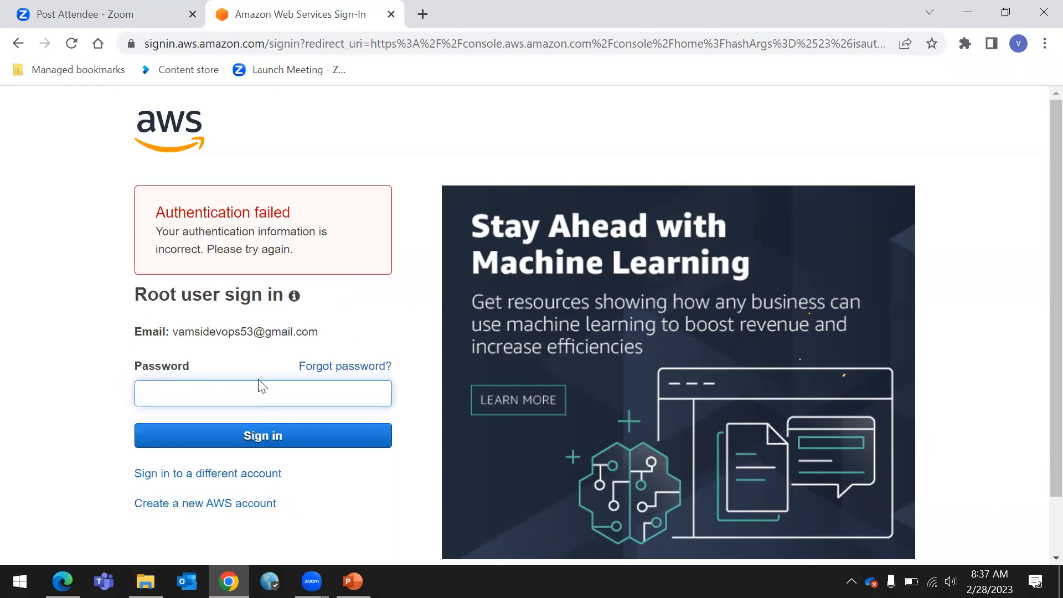
# Re-enter the root user password, correcting a typo, and sign in again
pyautogui.write('•••••')
pyautogui.press('BackSpace')
pyautogui.press('BackSpace')
pyautogui.press('BackSpace')
pyautogui.press('BackSpace')
pyautogui.press('BackSpace')
pyautogui.write('•••••••')
pyautogui.write('••')
pyautogui.click(286, 437)
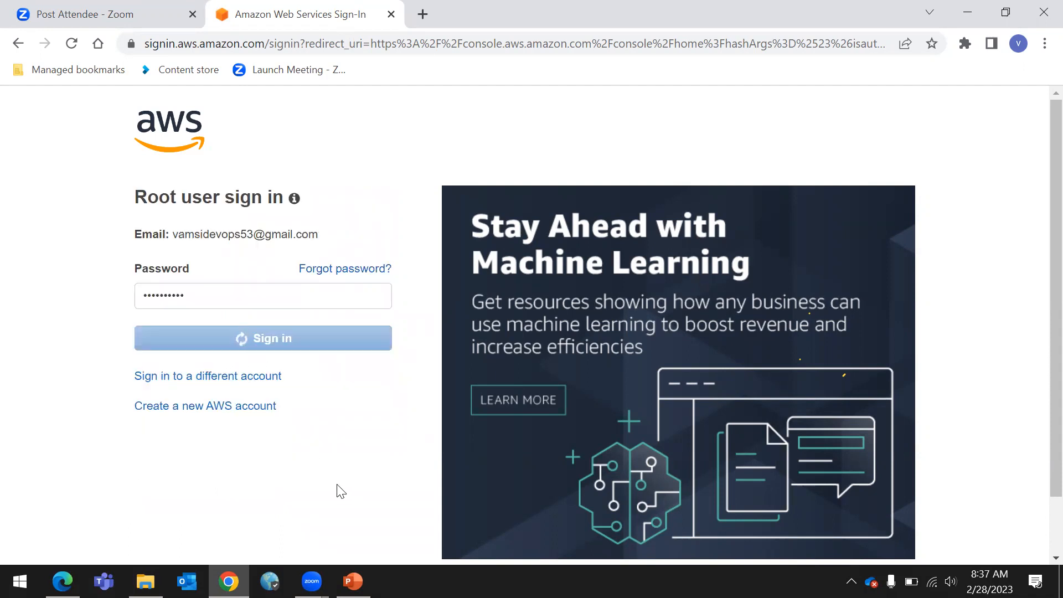
# Answer the security check twice, submitting the displayed characters for each new image
pyautogui.click(333, 334)
pyautogui.write('ty3q4b')
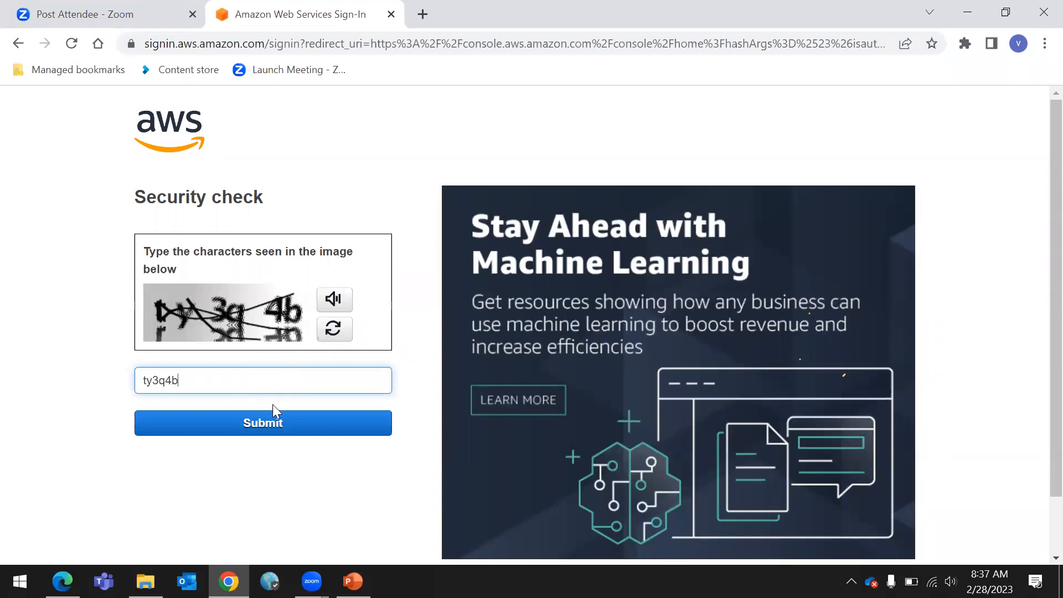
pyautogui.click(275, 421)
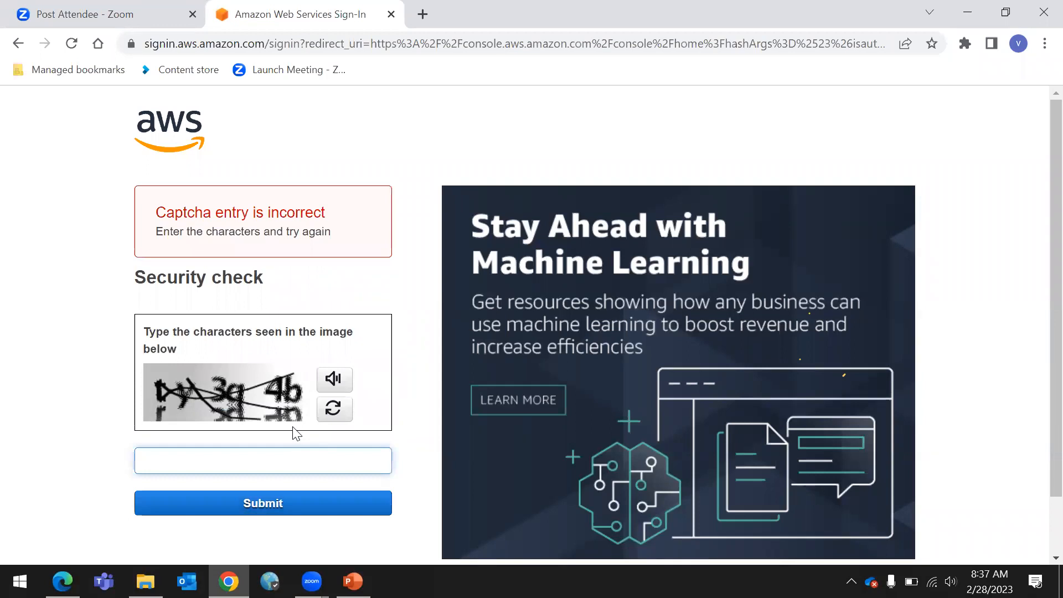
pyautogui.write('86dh')
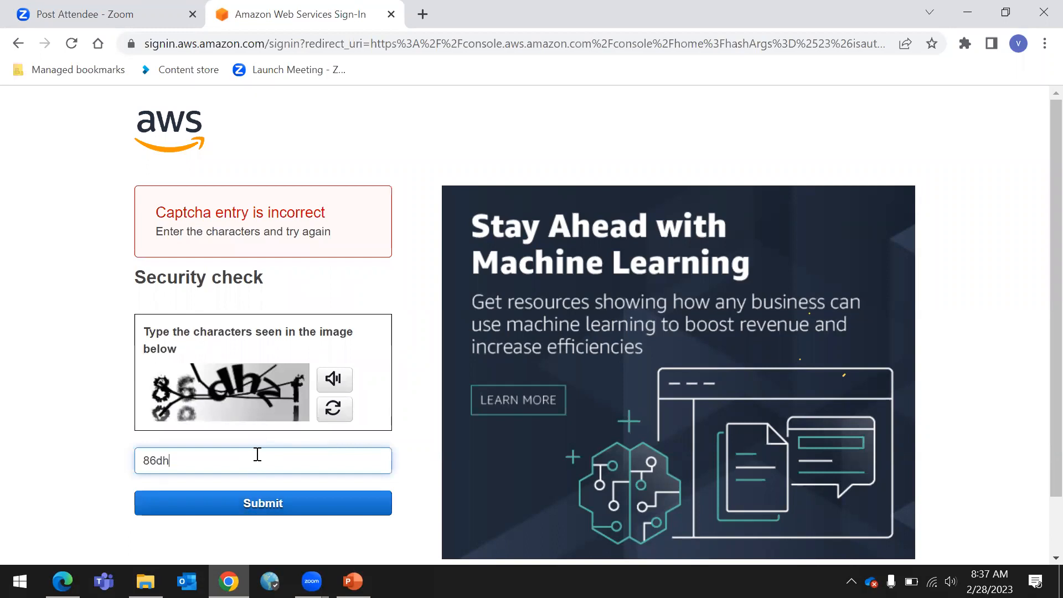
pyautogui.write('zf')
pyautogui.click(250, 507)
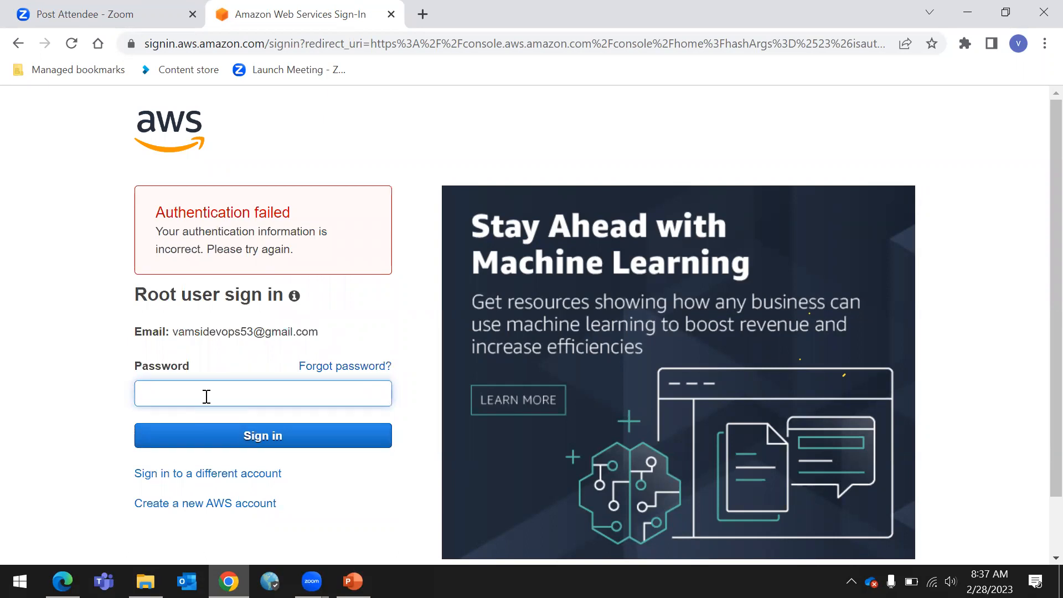
# Enter the root user password once more and sign in
pyautogui.write('••••••••••')
pyautogui.click(339, 438)
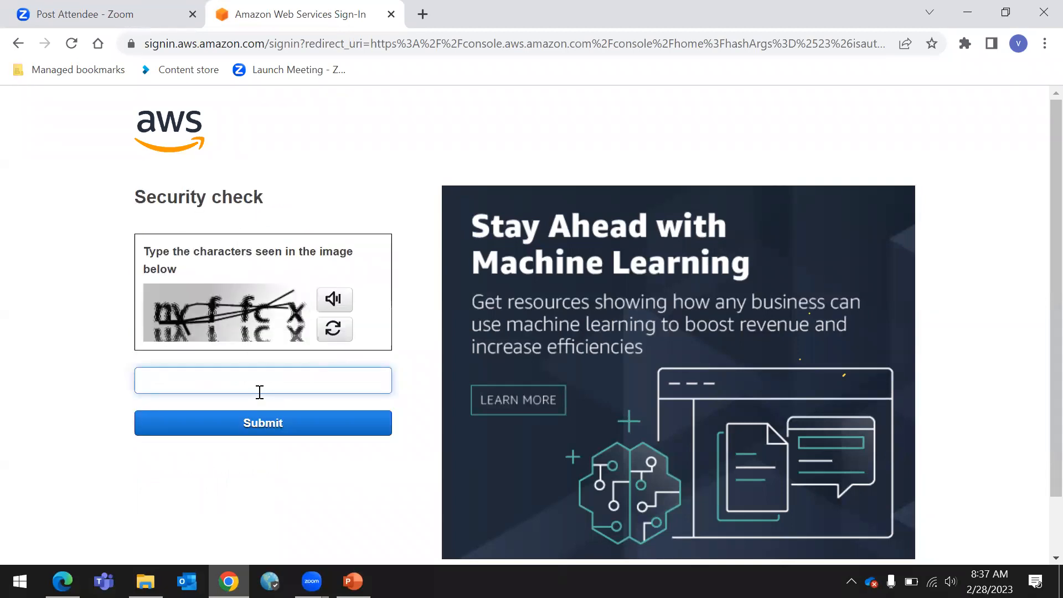
# Submit the security check characters, retrying with the new image shown after rejection
pyautogui.write('nvffcx')
pyautogui.click(261, 424)
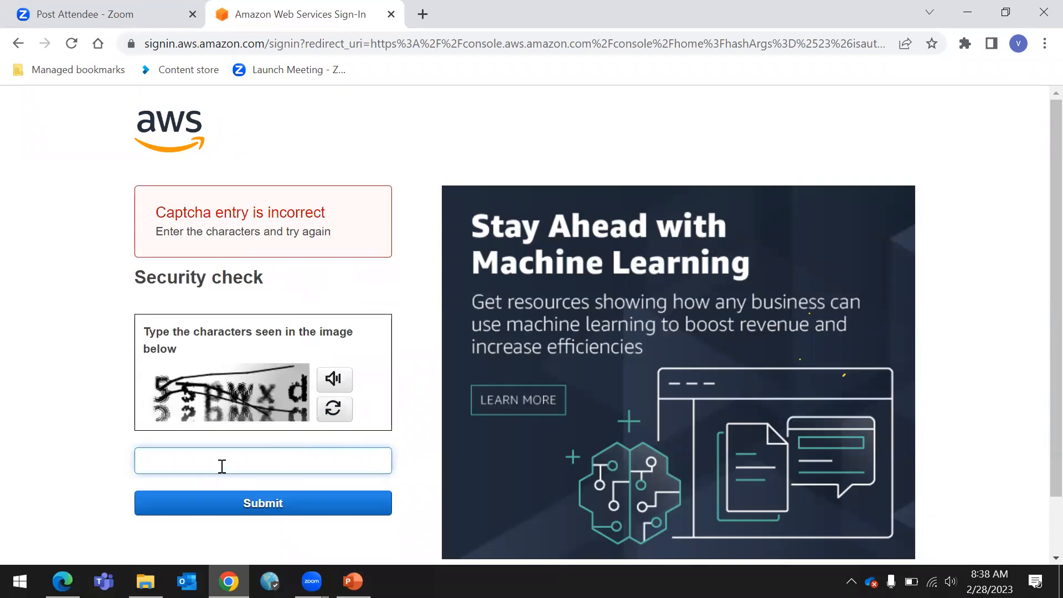
pyautogui.write('5spwxd')
pyautogui.click(263, 504)
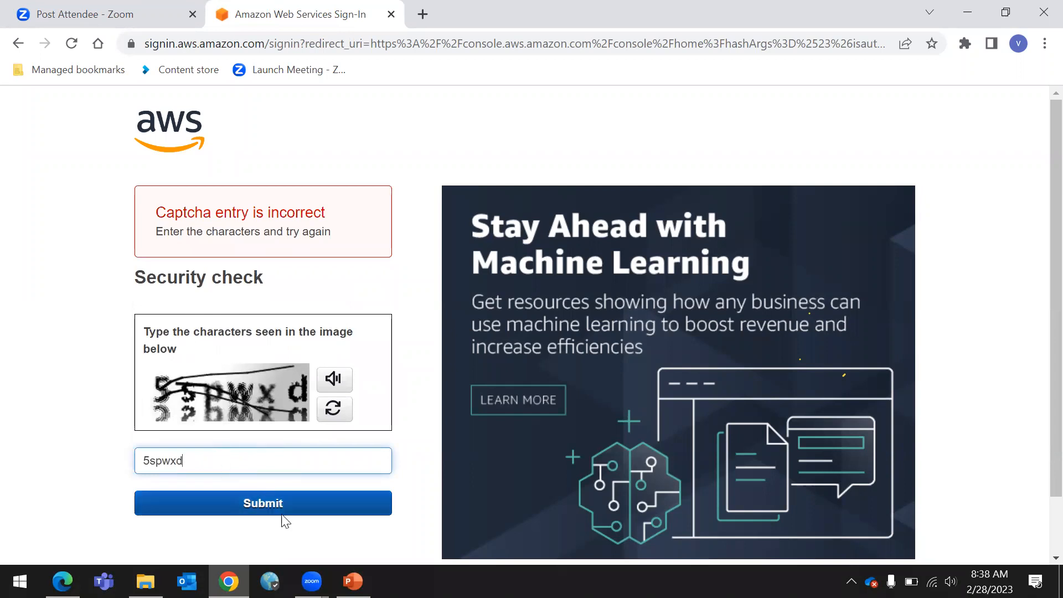
# Switch to signing in to a different account and pick another saved root user email suggestion
pyautogui.moveTo(312, 582)
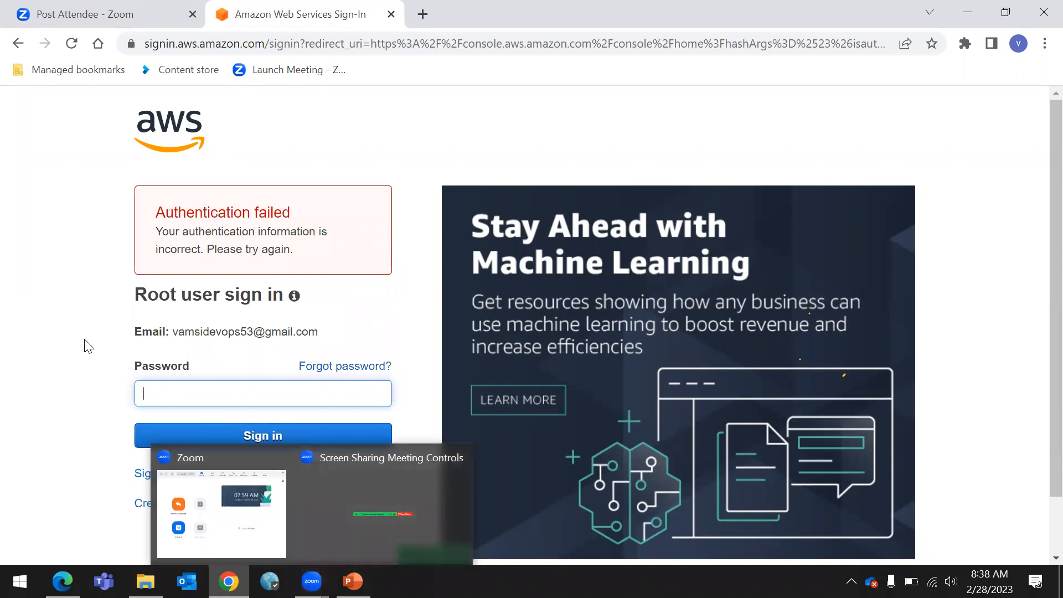
pyautogui.click(31, 312)
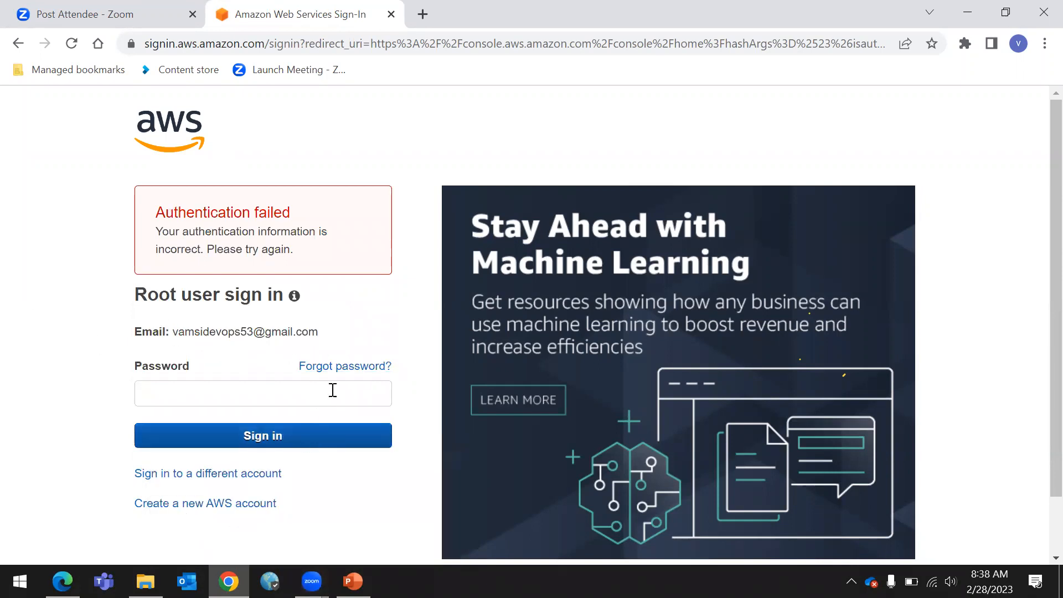
pyautogui.click(216, 474)
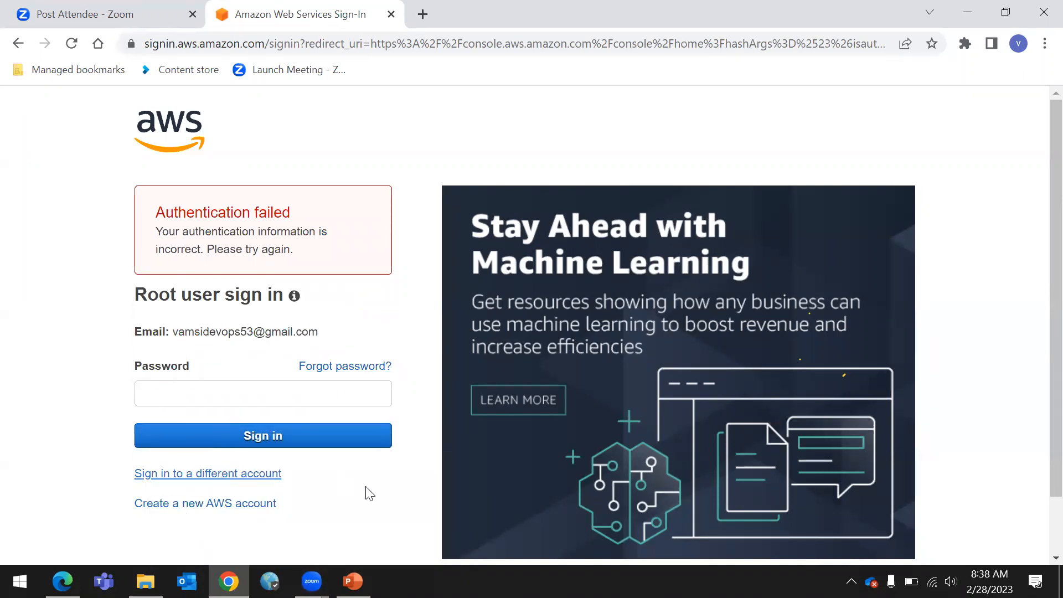
pyautogui.click(284, 424)
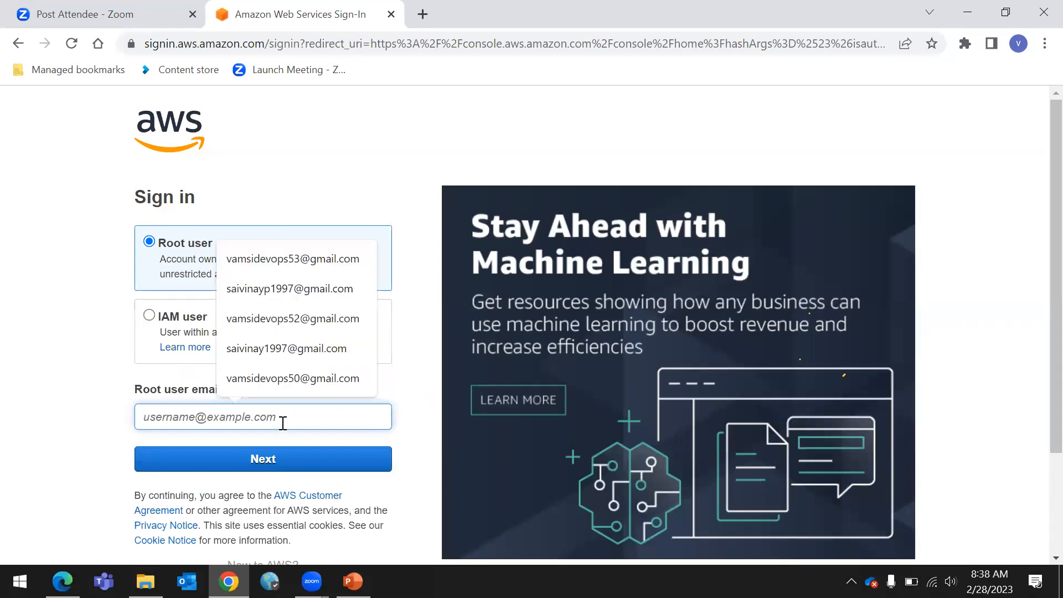
pyautogui.click(296, 315)
pyautogui.click(273, 462)
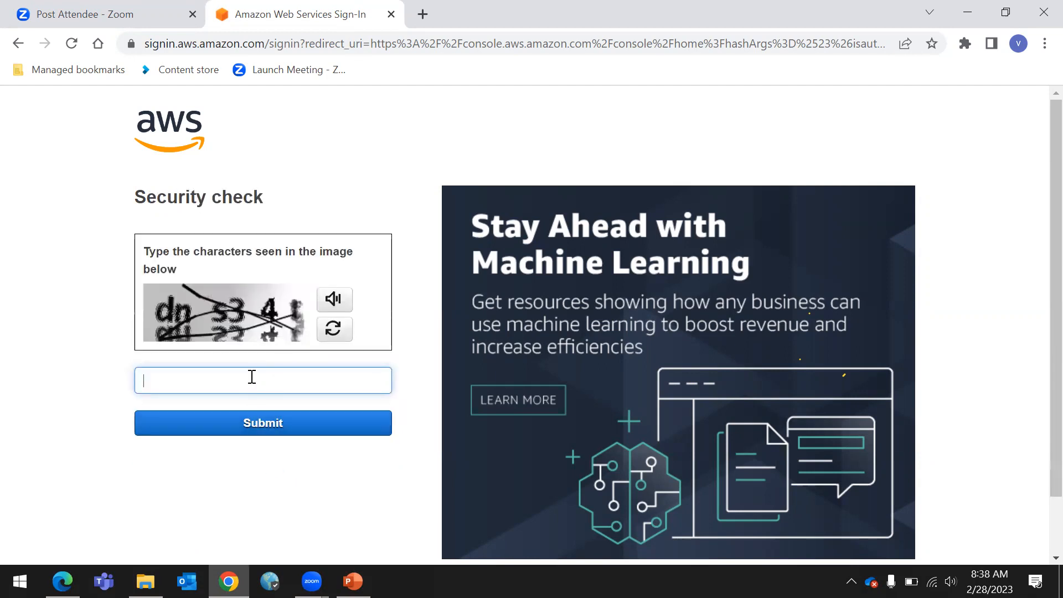
# Complete the security check, correcting the typed characters and submitting a second image when the first is rejected
pyautogui.write('dns331')
pyautogui.press('BackSpace')
pyautogui.press('BackSpace')
pyautogui.write('41')
pyautogui.click(310, 434)
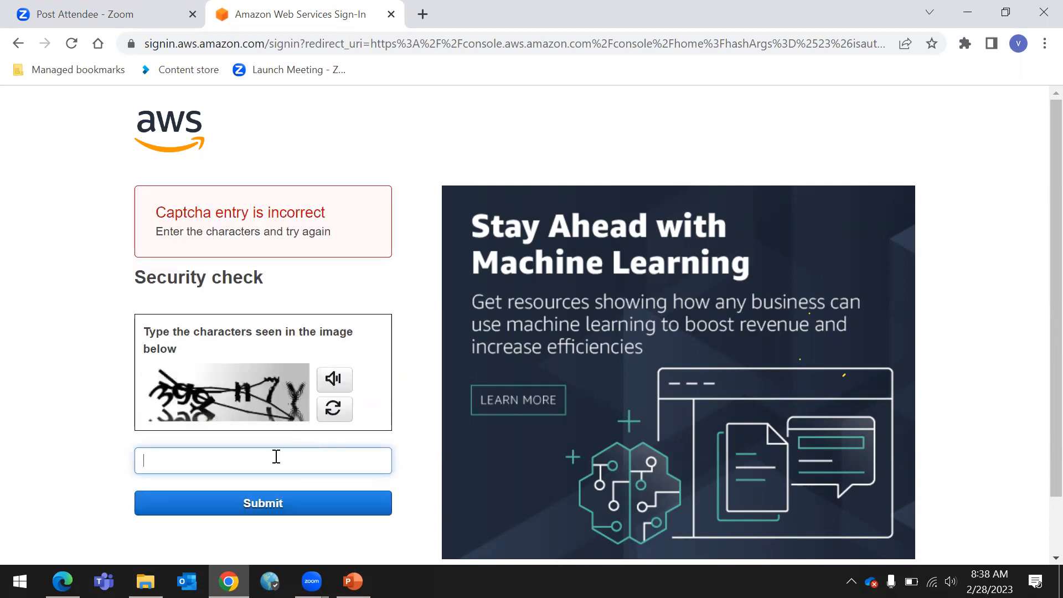
pyautogui.write('3ggn7y')
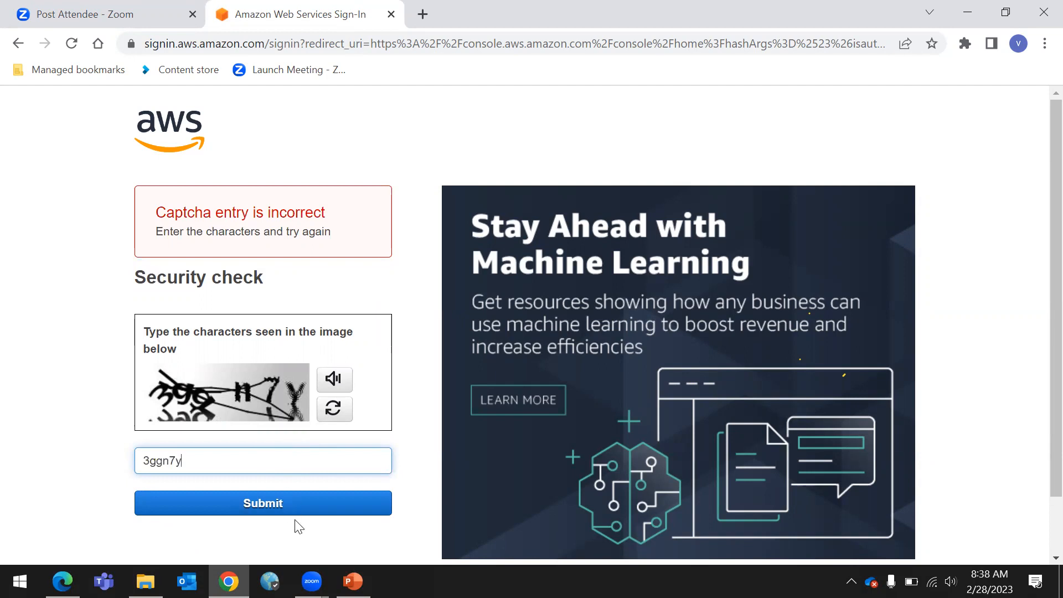
pyautogui.click(284, 504)
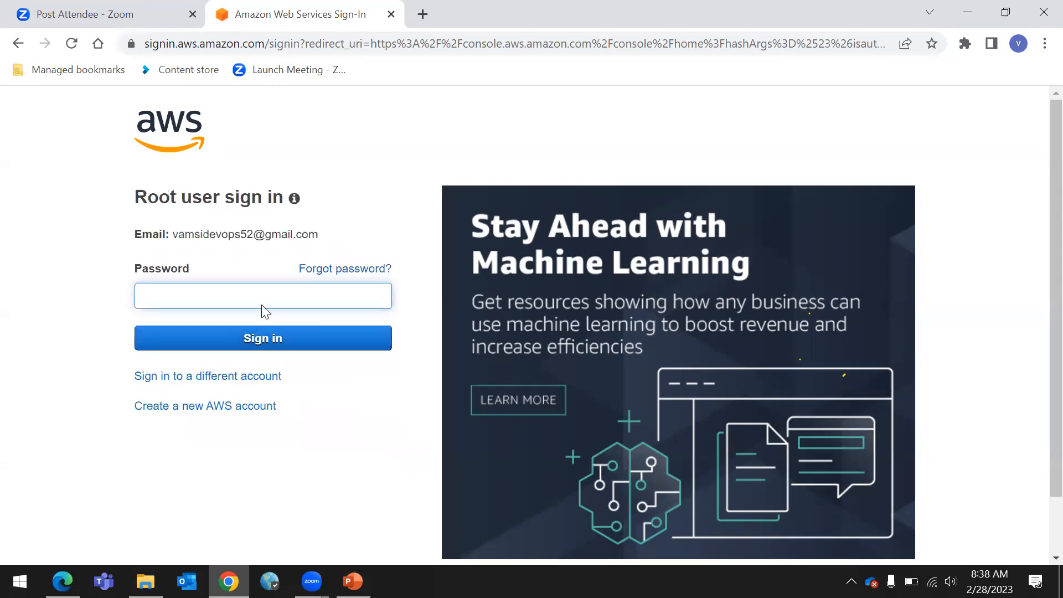
# Enter this account's root user password and sign in
pyautogui.write('••••••••••')
pyautogui.press('Return')
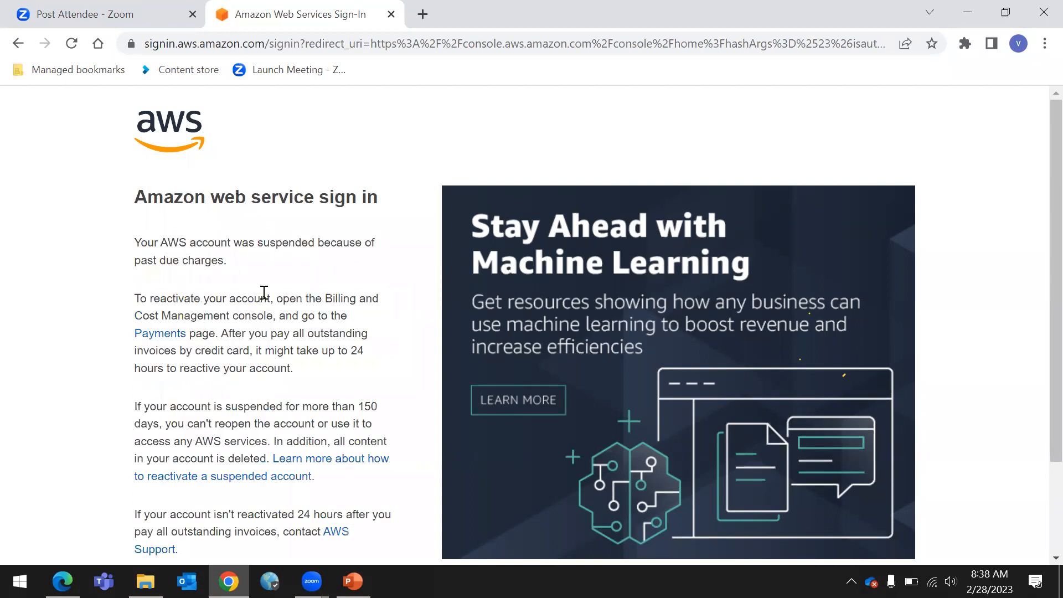
# Read the suspension notice and log out using the link at its end
pyautogui.scroll(-3, 308, 374)
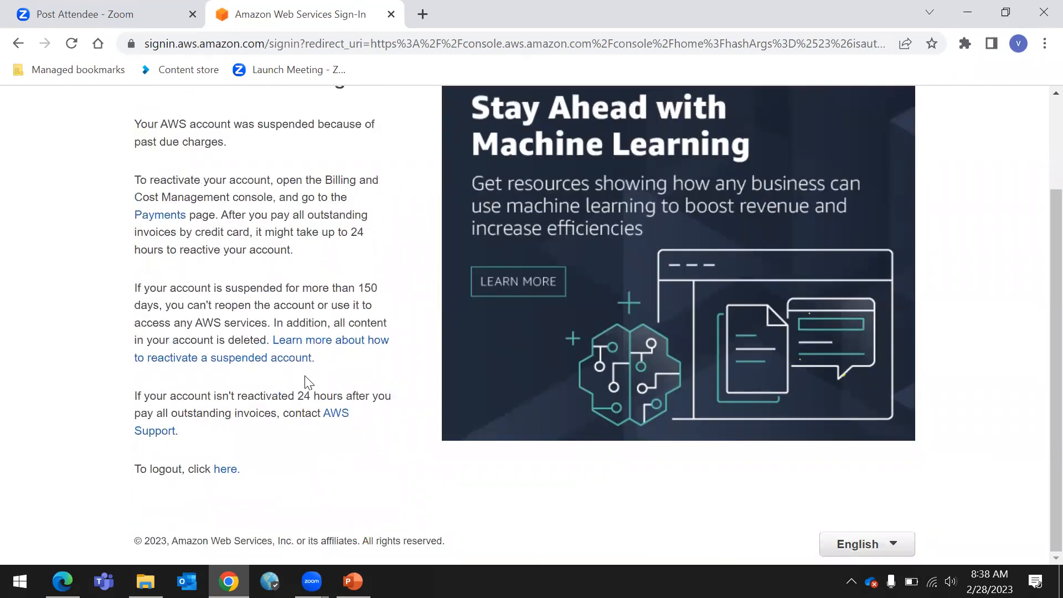
pyautogui.scroll(3, 117, 267)
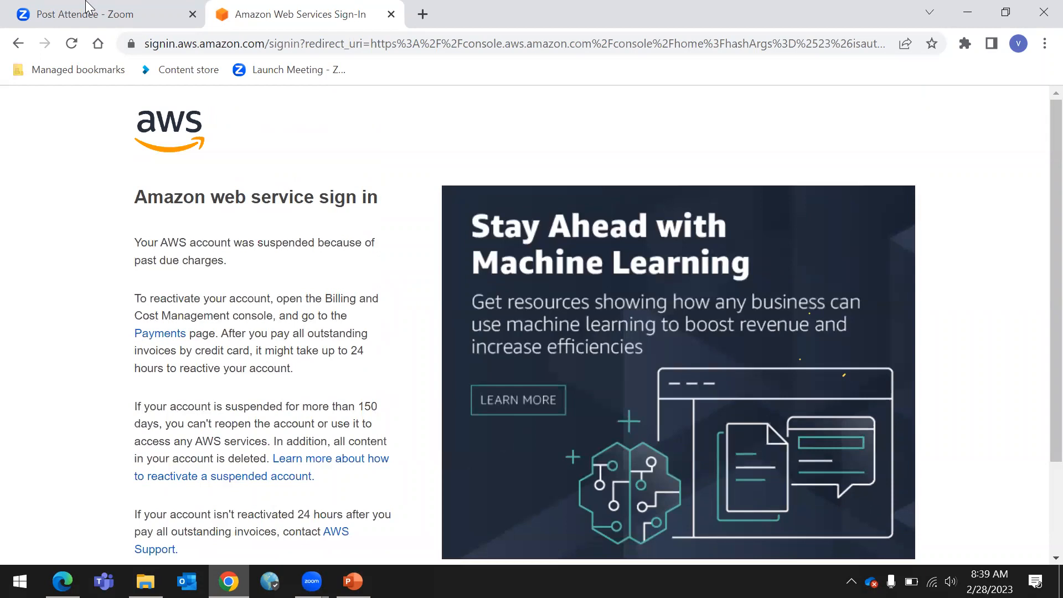
pyautogui.click(155, 6)
pyautogui.click(261, 8)
pyautogui.scroll(-3, 155, 216)
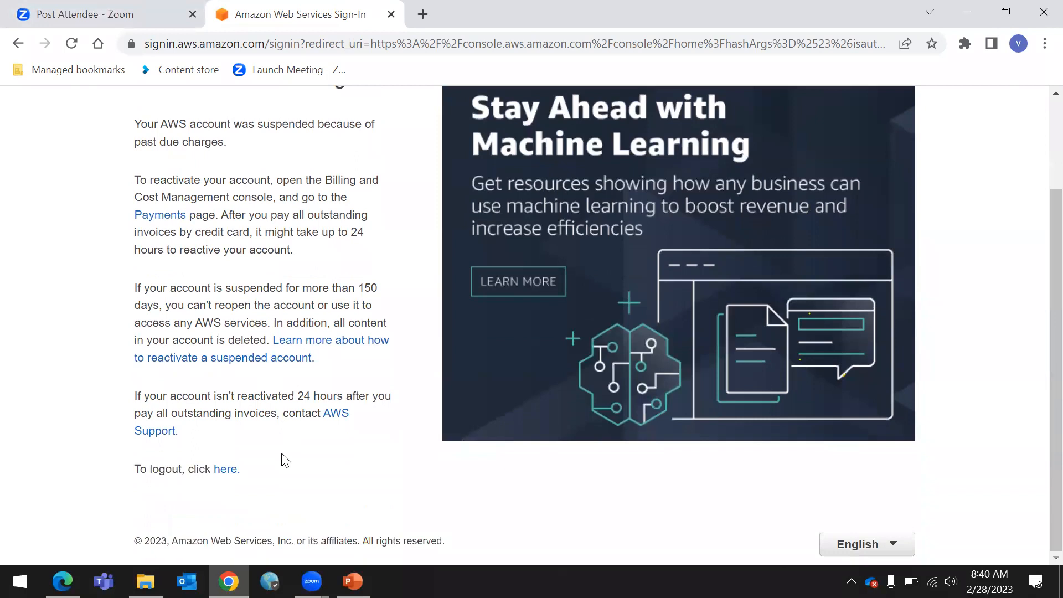
pyautogui.click(226, 474)
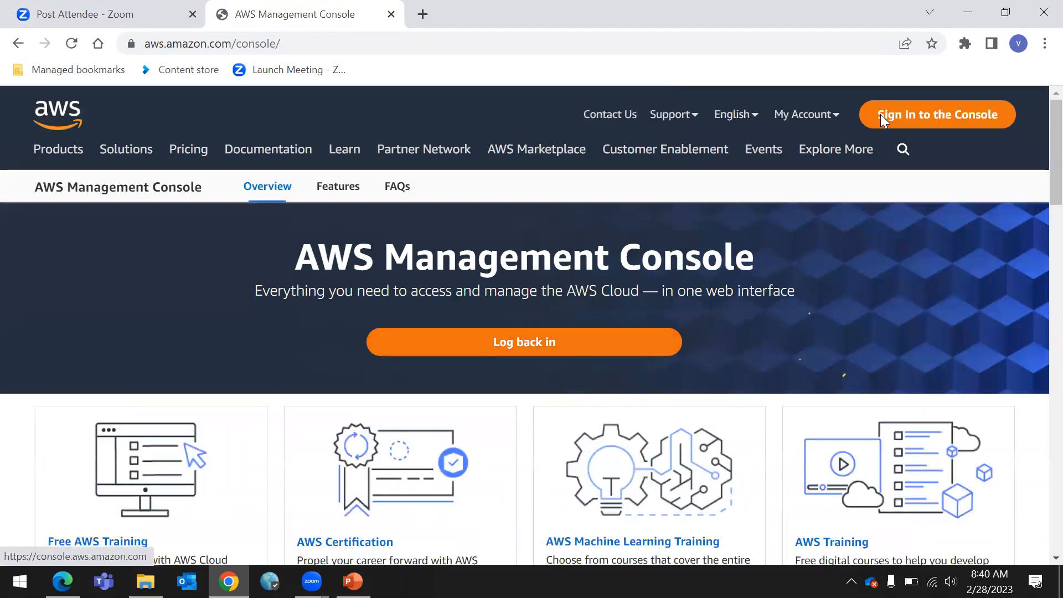
# Open the console sign-in page as root user, enter the account's root user email address and continue
pyautogui.click(881, 123)
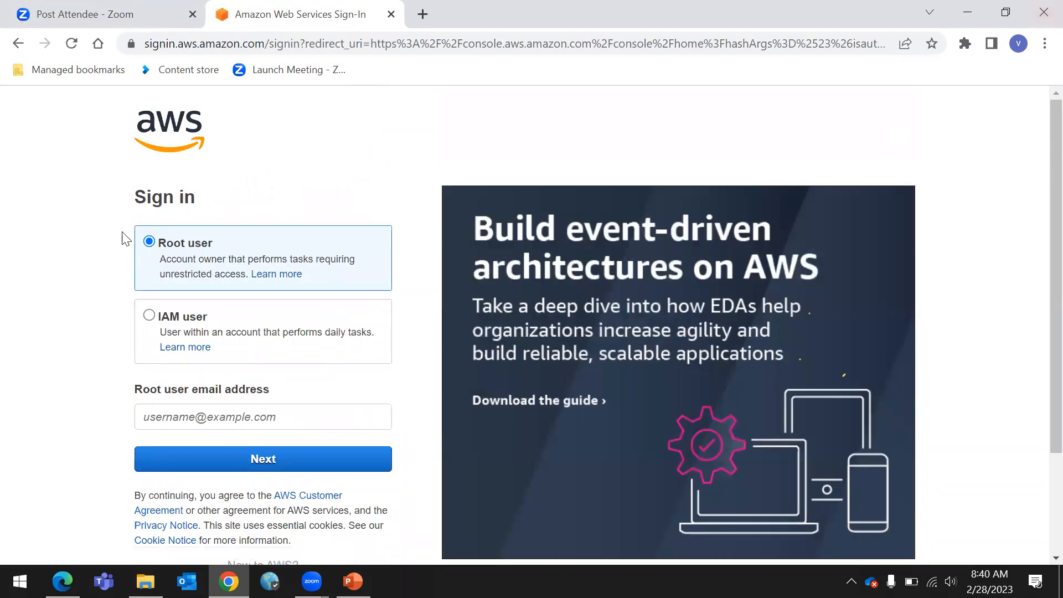
pyautogui.click(241, 418)
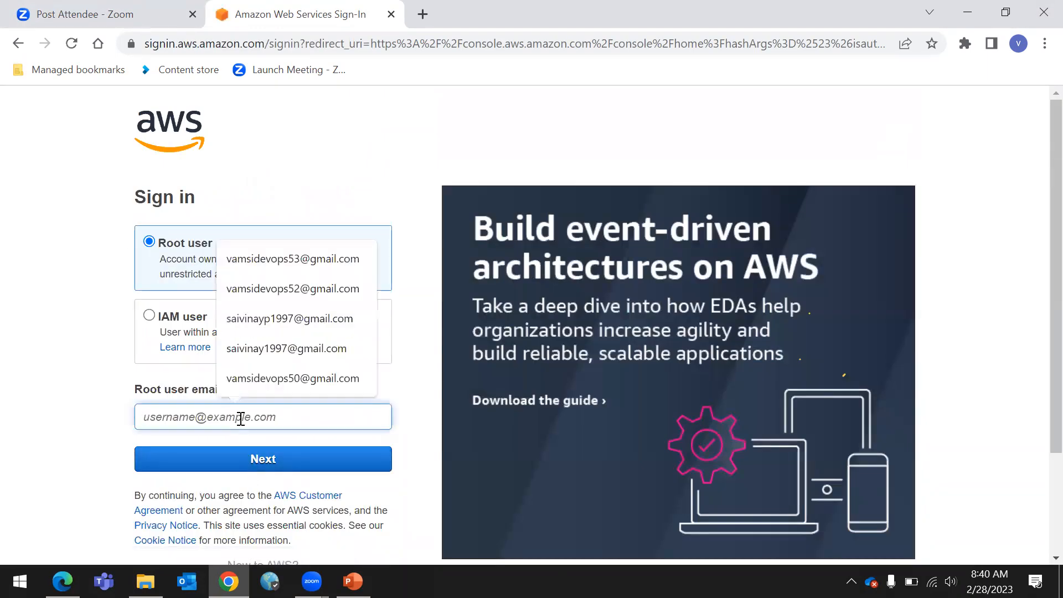
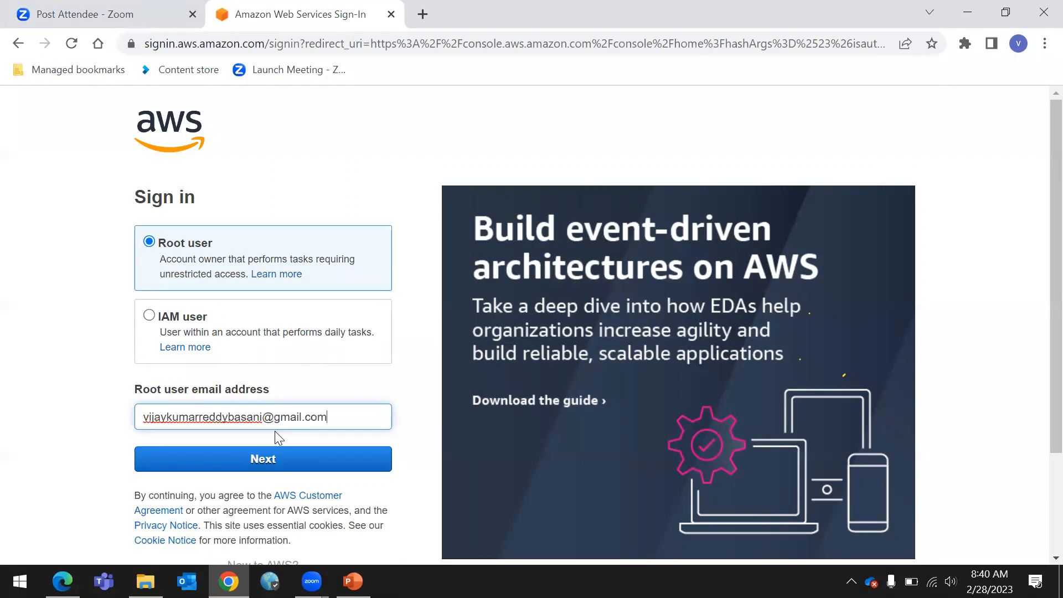
pyautogui.click(256, 463)
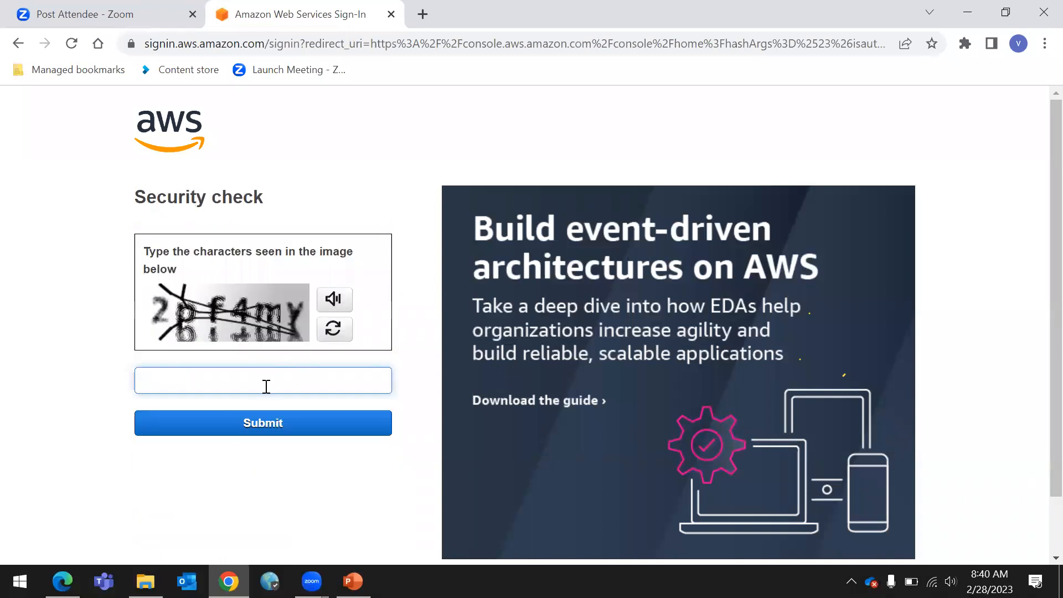
# Complete the security check by entering the characters shown in the image and submitting
pyautogui.write('2pf4my')
pyautogui.click(297, 431)
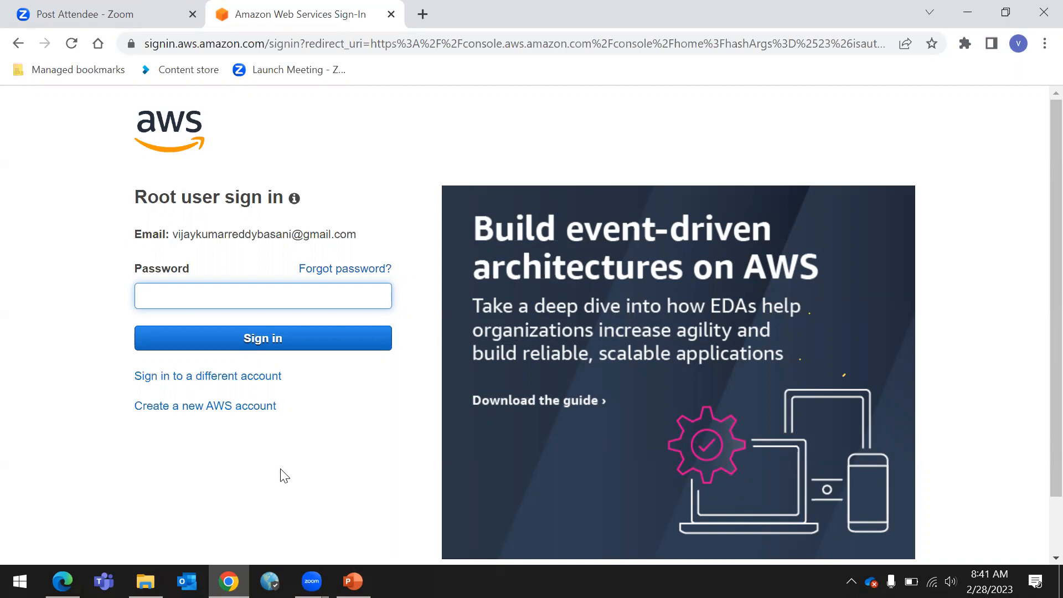
# Enter the root user password, sign in, and open EC2 from the recently visited services
pyautogui.write('•••••••••')
pyautogui.click(318, 340)
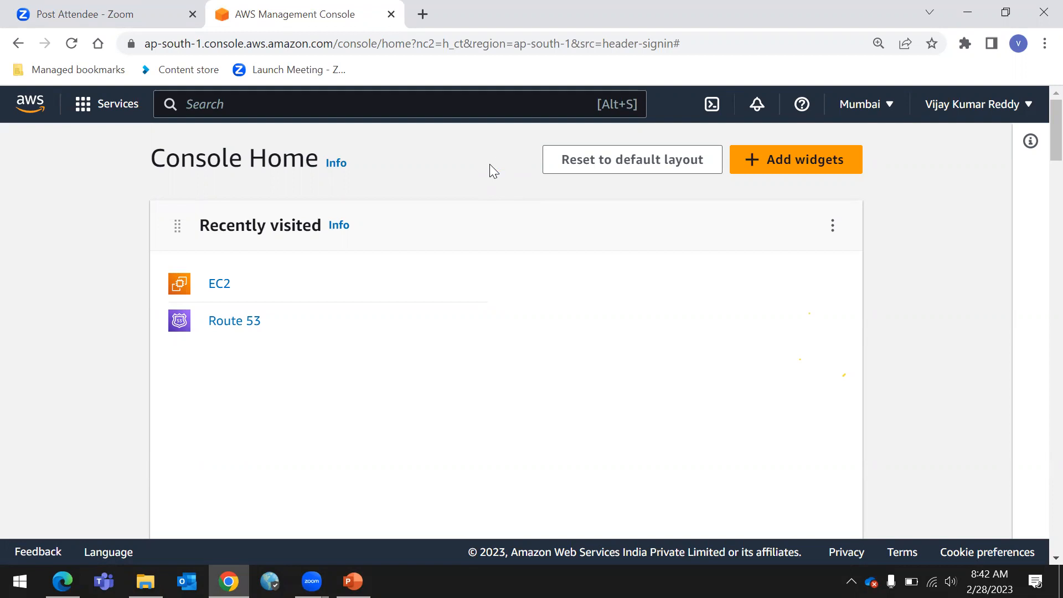
pyautogui.click(219, 286)
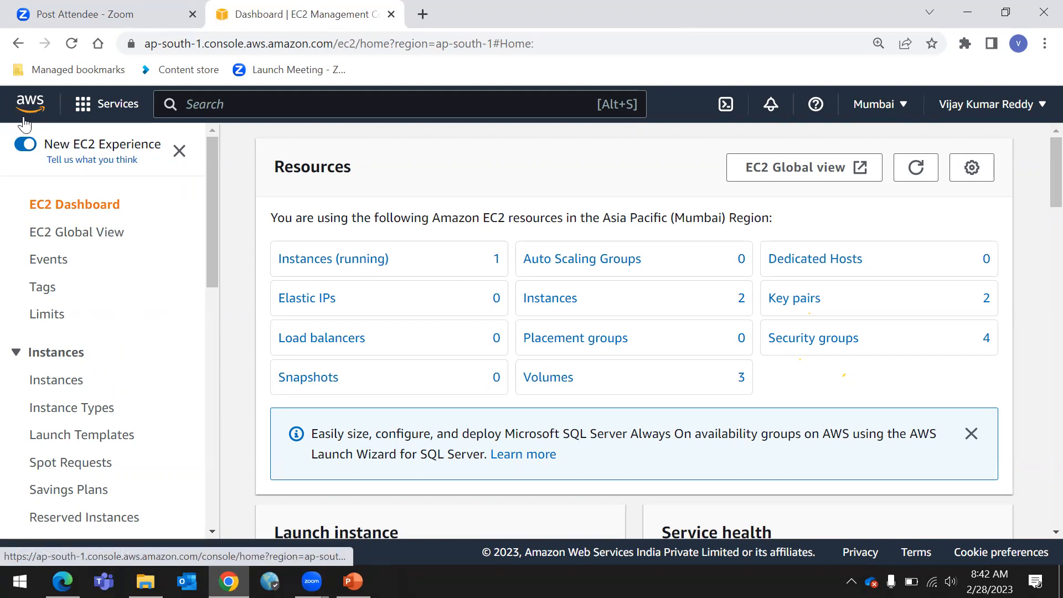
# Browse the full list of AWS services in the Services menu
pyautogui.click(127, 109)
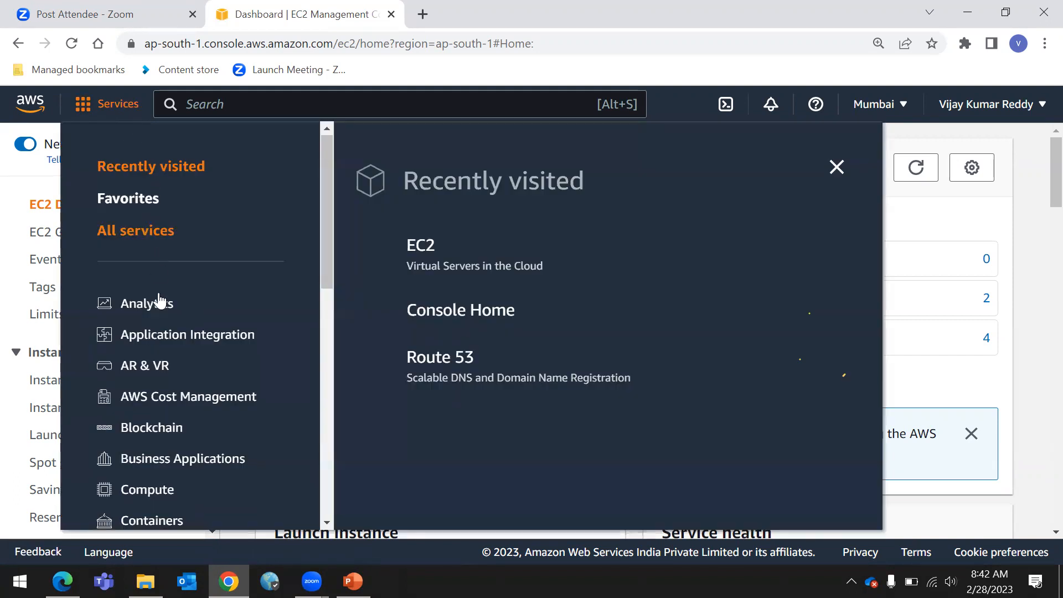
pyautogui.scroll(-10, 157, 354)
pyautogui.scroll(10, 156, 437)
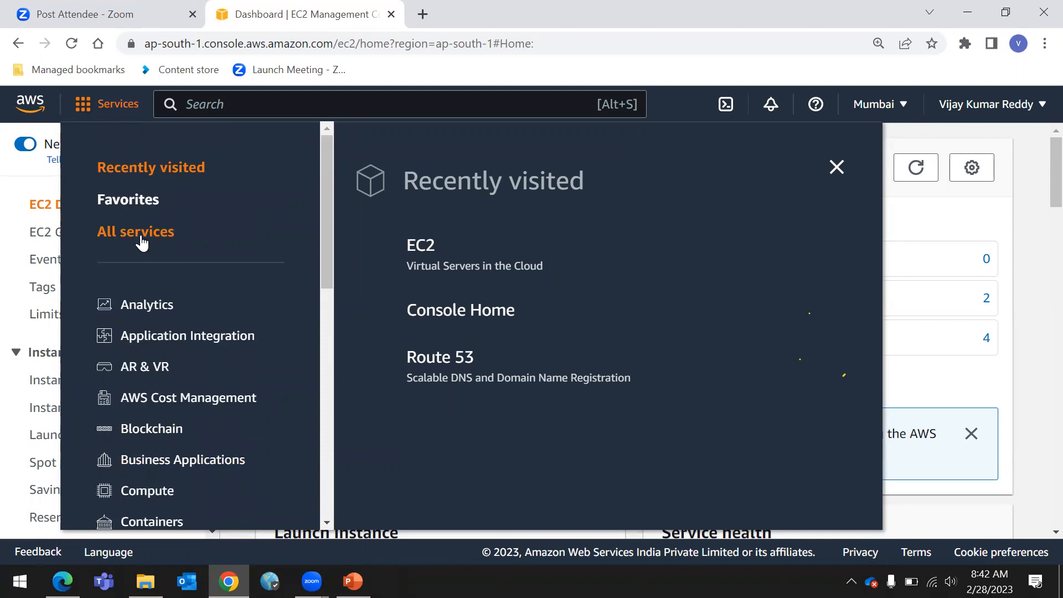
pyautogui.click(142, 240)
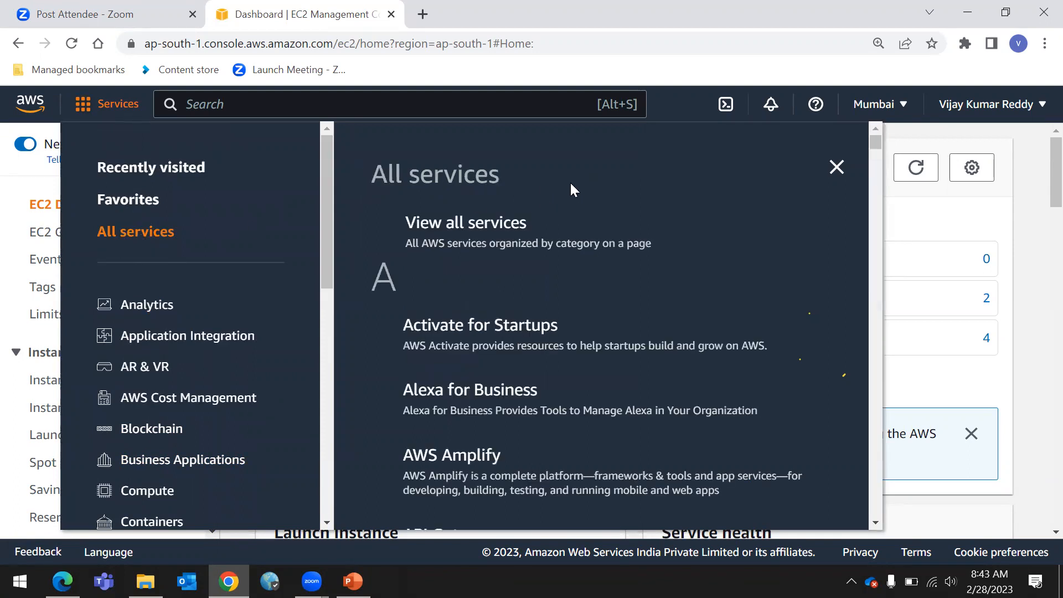
pyautogui.scroll(-8, 577, 249)
pyautogui.scroll(-15, 622, 402)
pyautogui.scroll(-15, 628, 409)
pyautogui.scroll(-15, 626, 411)
pyautogui.scroll(-15, 631, 412)
pyautogui.scroll(-15, 688, 425)
pyautogui.scroll(-15, 685, 463)
pyautogui.scroll(-15, 691, 438)
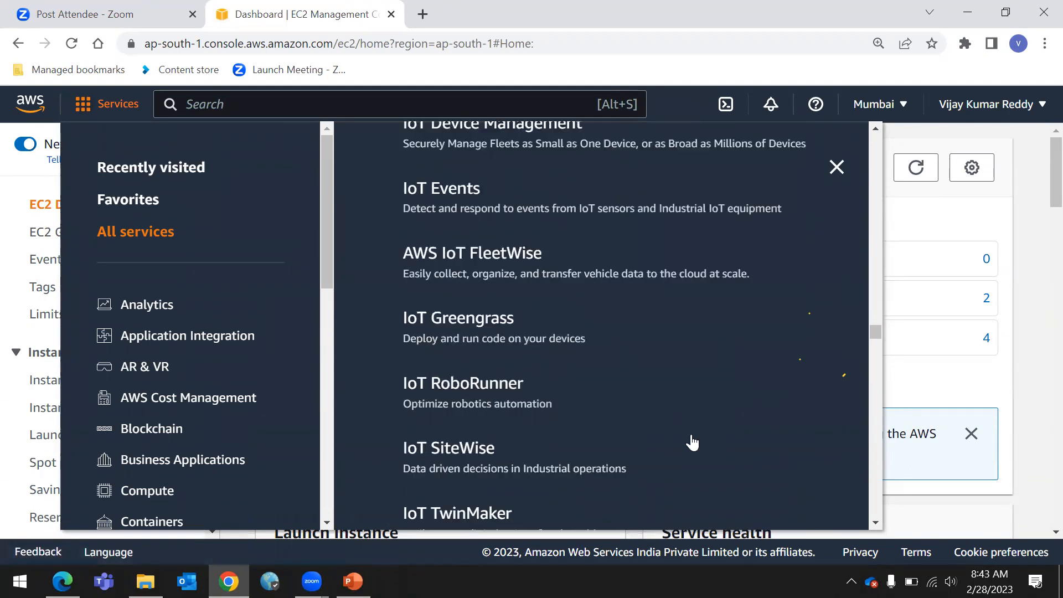
pyautogui.click(837, 167)
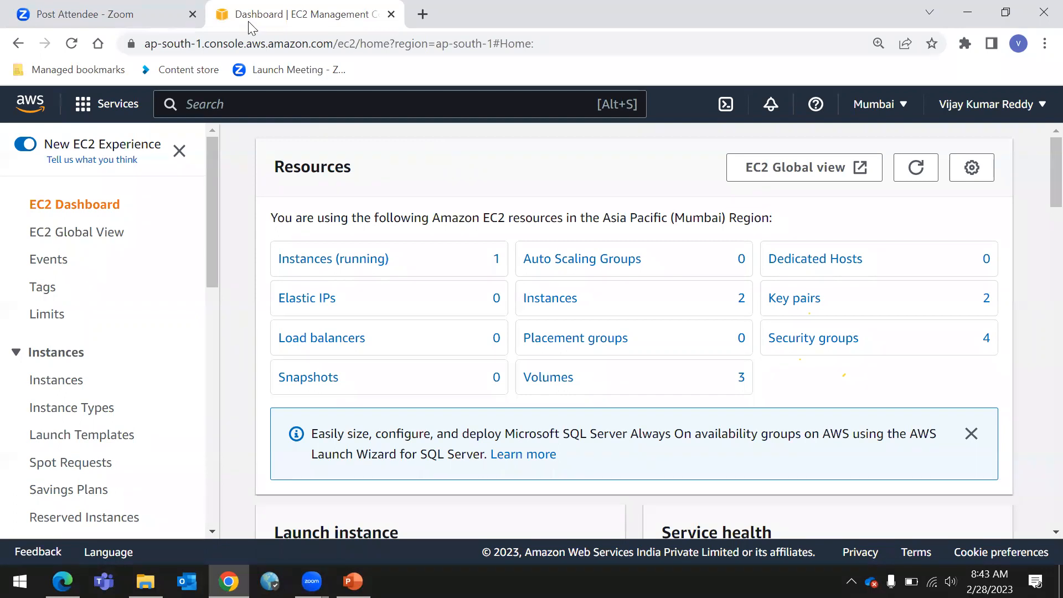
# Search the console for the EC2 service and open it
pyautogui.click(118, 104)
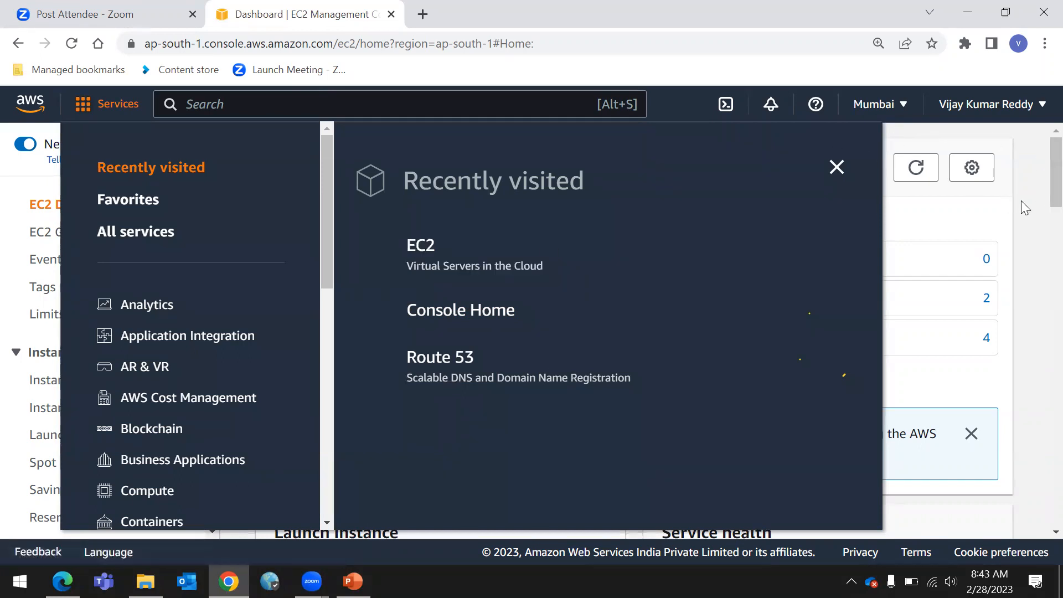
pyautogui.click(921, 192)
pyautogui.click(265, 112)
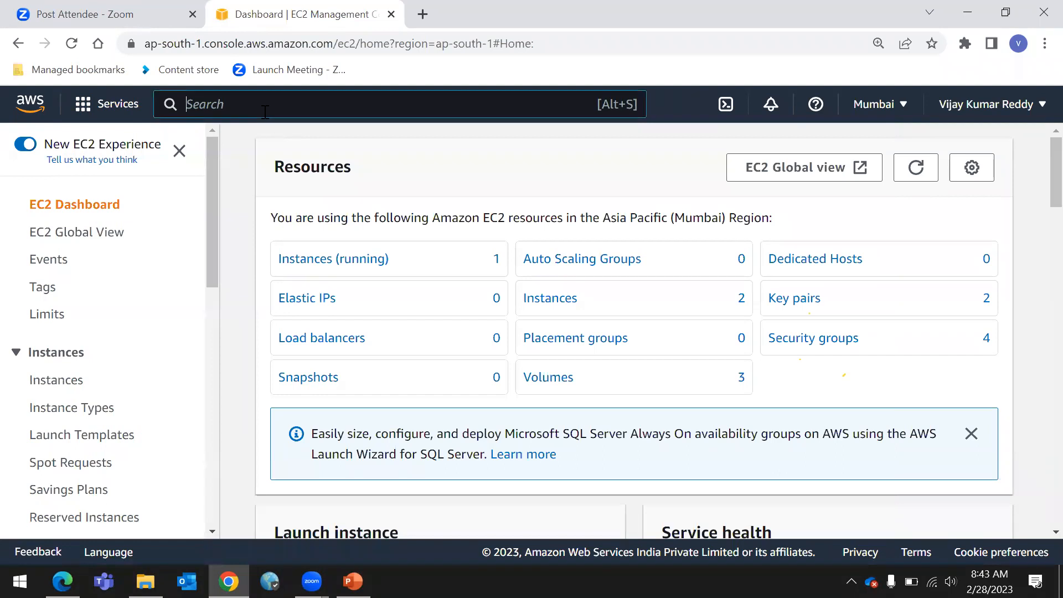
pyautogui.write('C2')
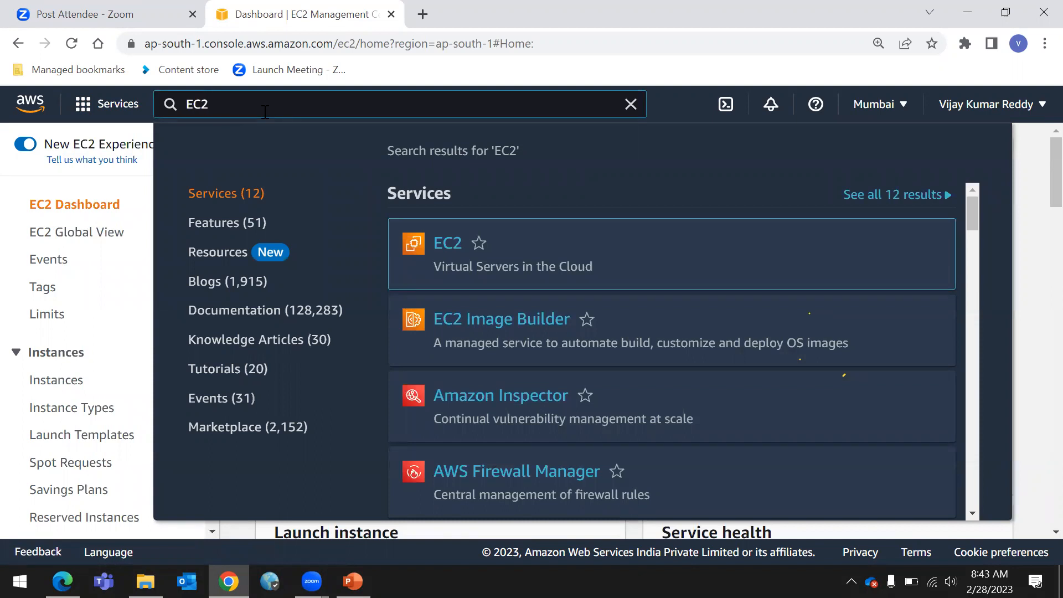
pyautogui.press('Return')
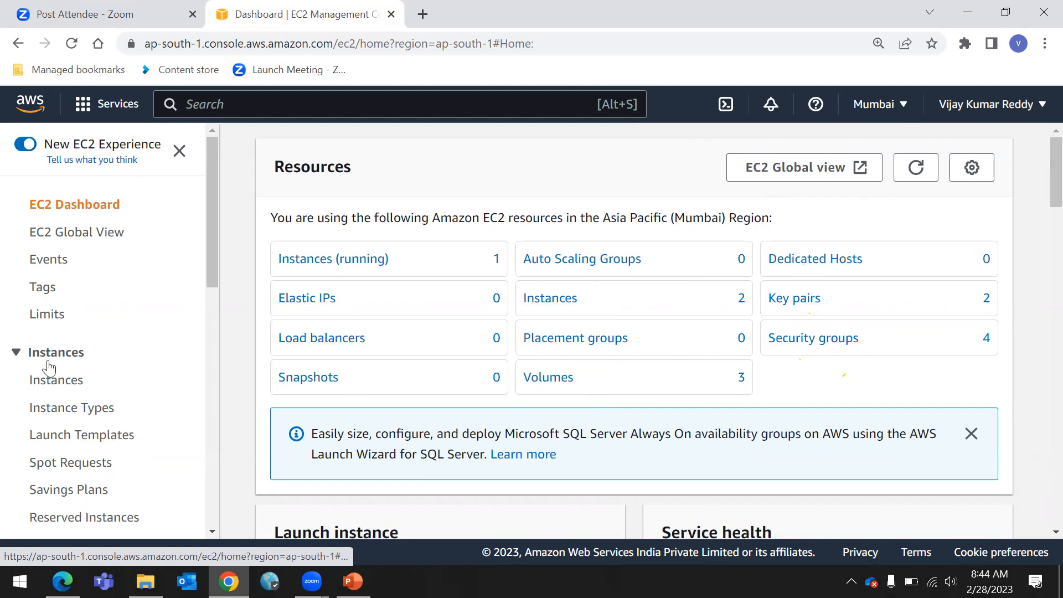
# Open the running instances list and remove the instance state filter to show all instances
pyautogui.click(351, 266)
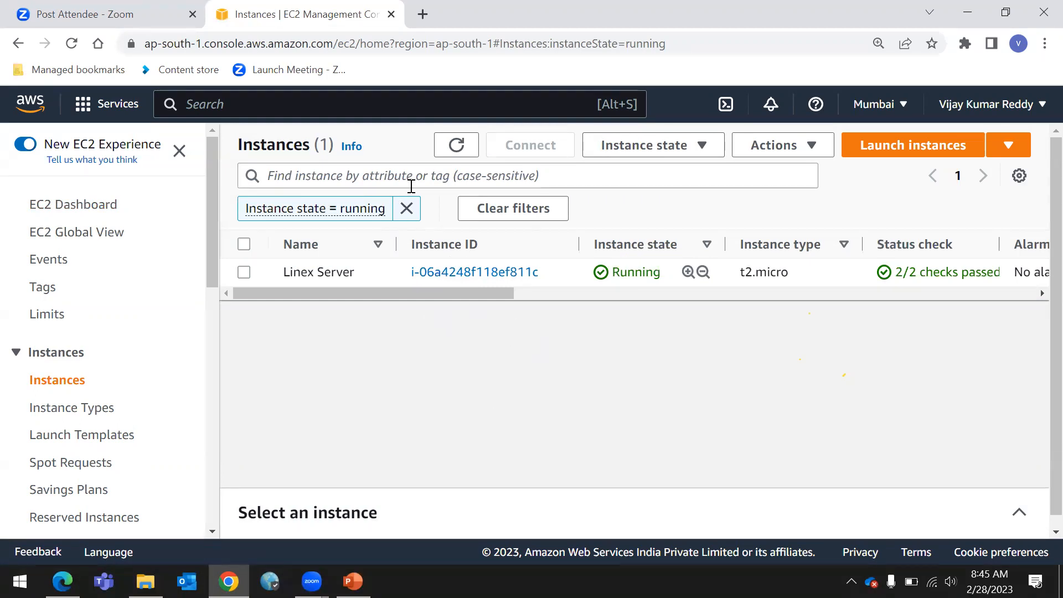
pyautogui.click(407, 208)
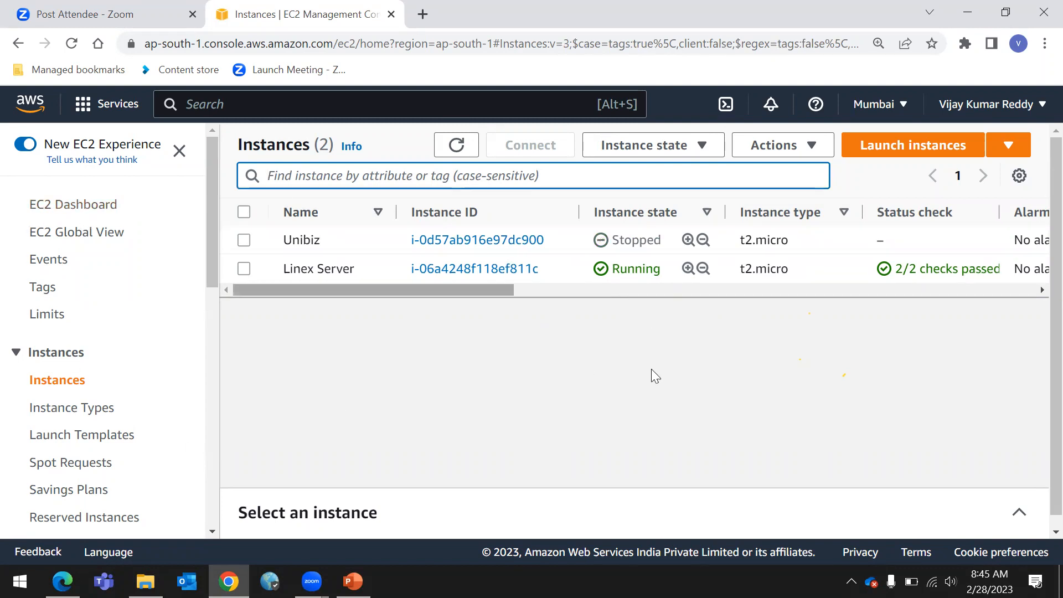
# Start launching a new instance and name it myserver
pyautogui.click(901, 145)
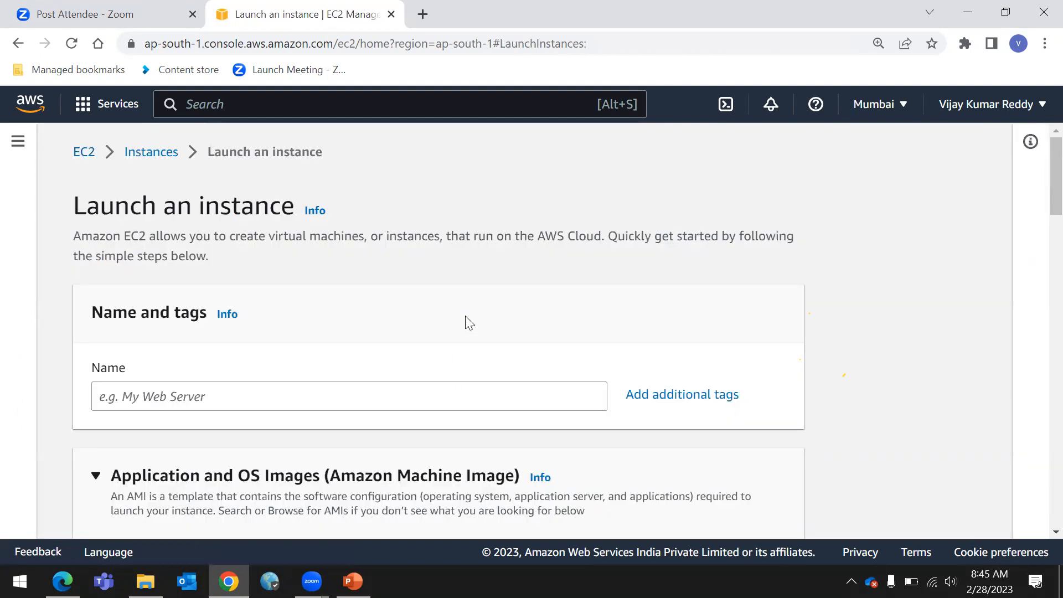
pyautogui.scroll(-1, 469, 322)
pyautogui.scroll(1, 468, 321)
pyautogui.scroll(-1, 468, 319)
pyautogui.click(275, 306)
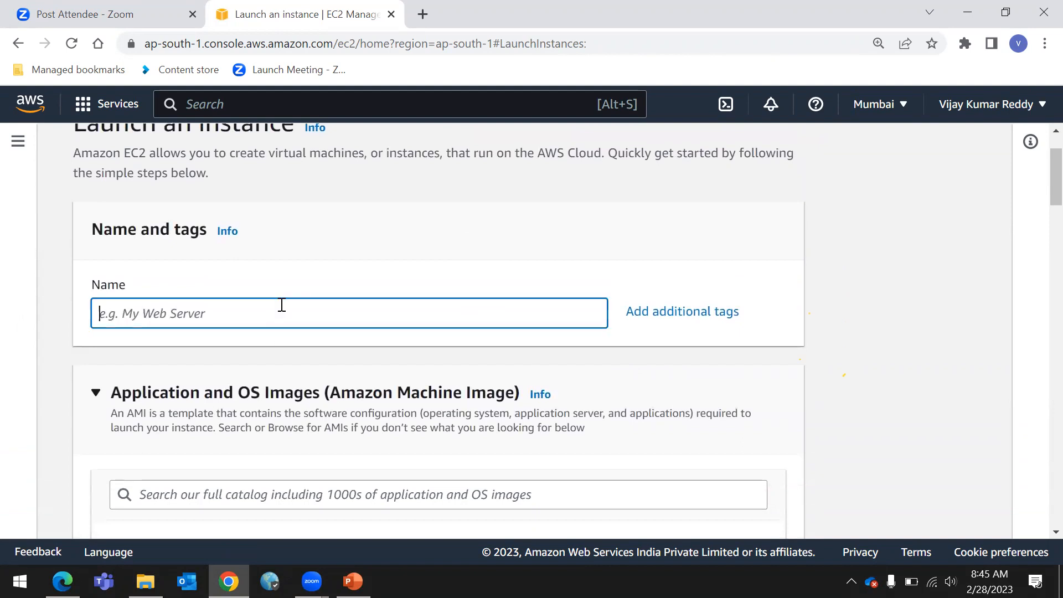
pyautogui.write('SEV')
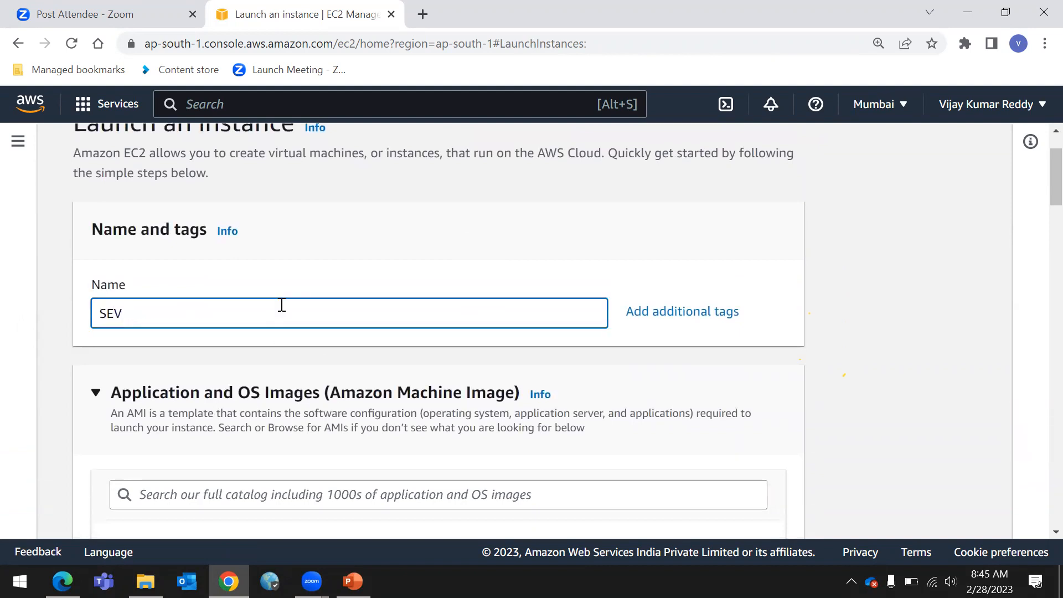
pyautogui.press('BackSpace')
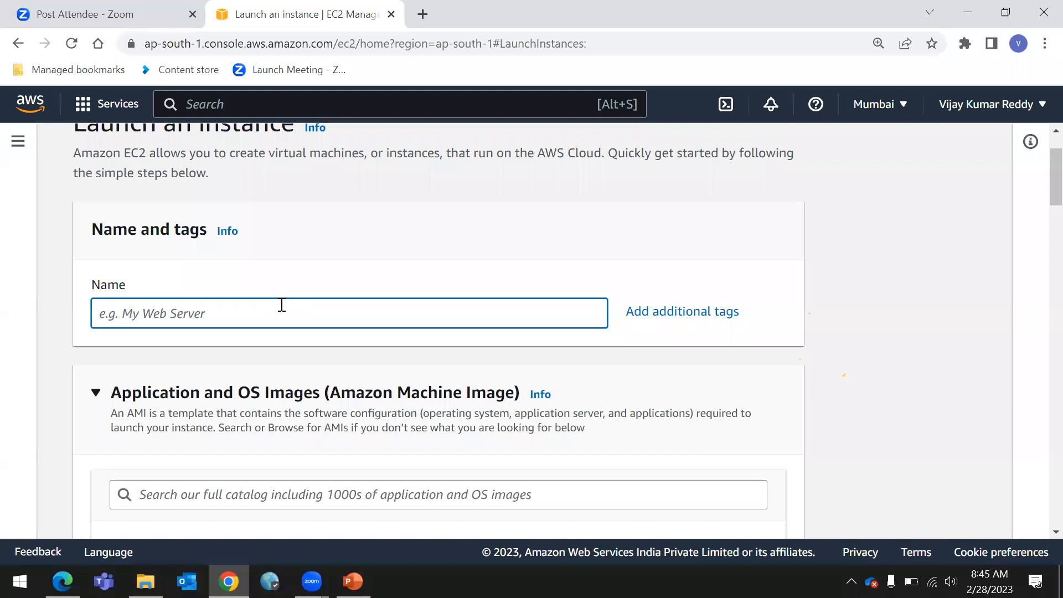
pyautogui.write('l')
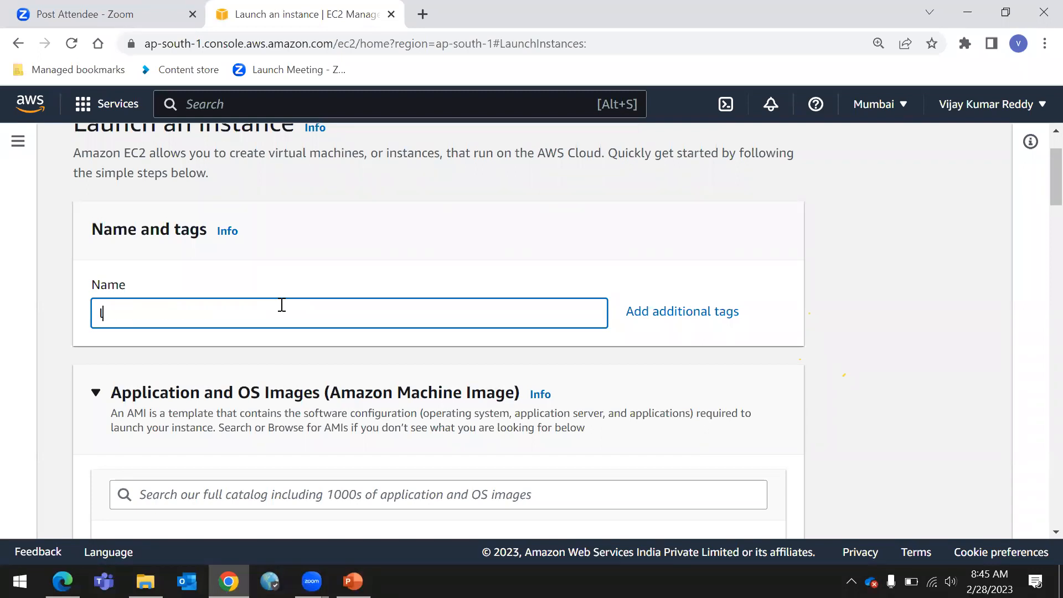
pyautogui.press('BackSpace')
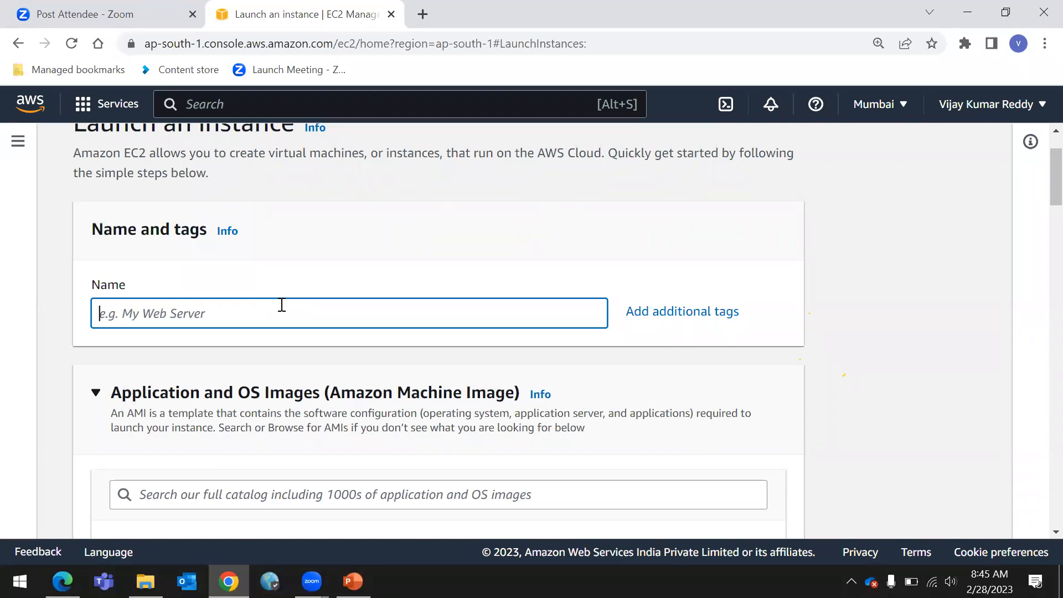
pyautogui.write('myserver')
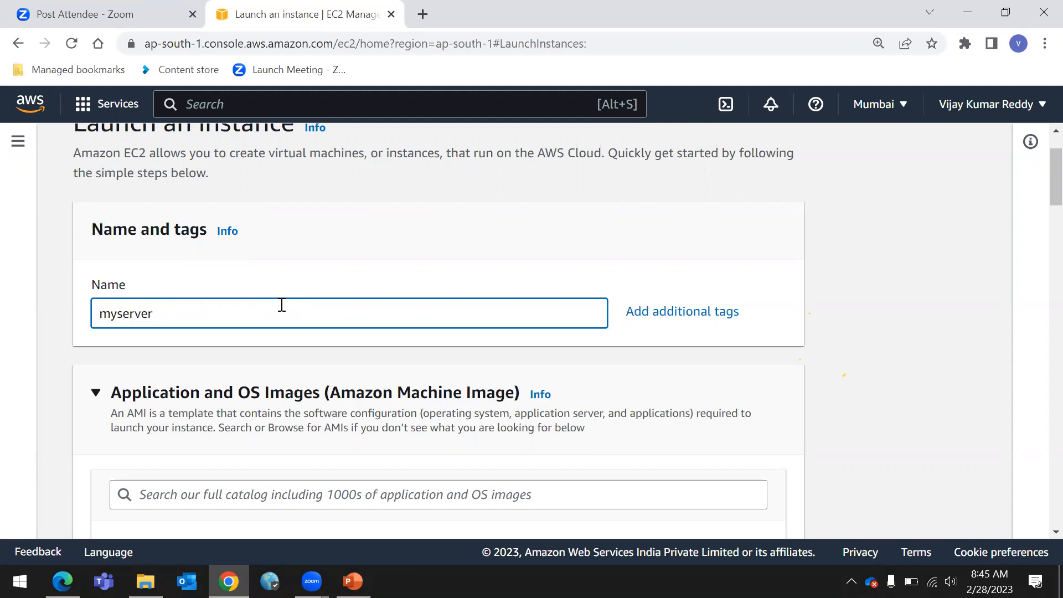
pyautogui.scroll(2, 284, 300)
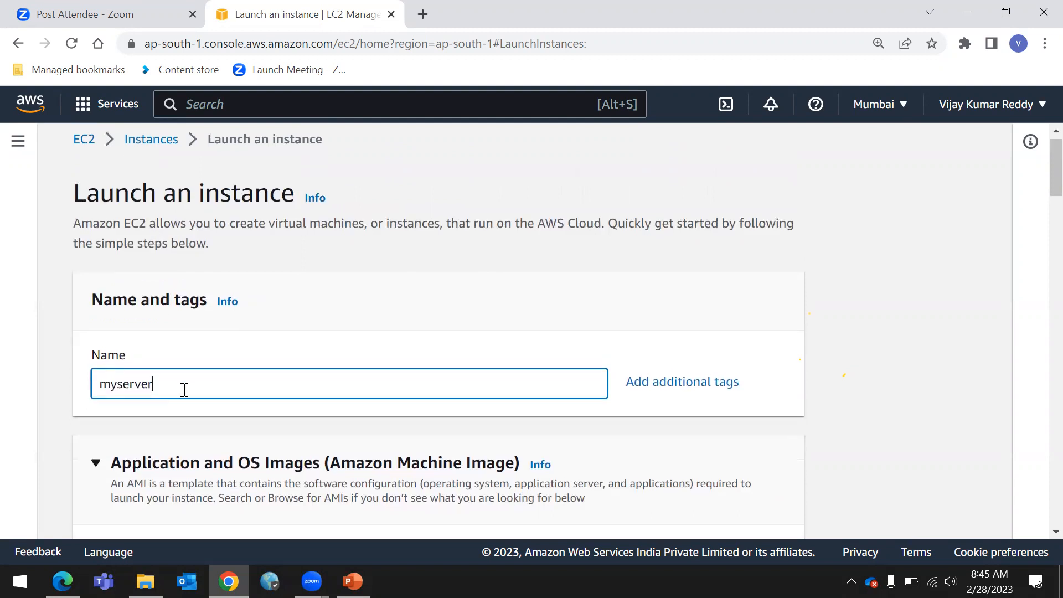
pyautogui.scroll(-3, 150, 292)
pyautogui.scroll(3, 95, 229)
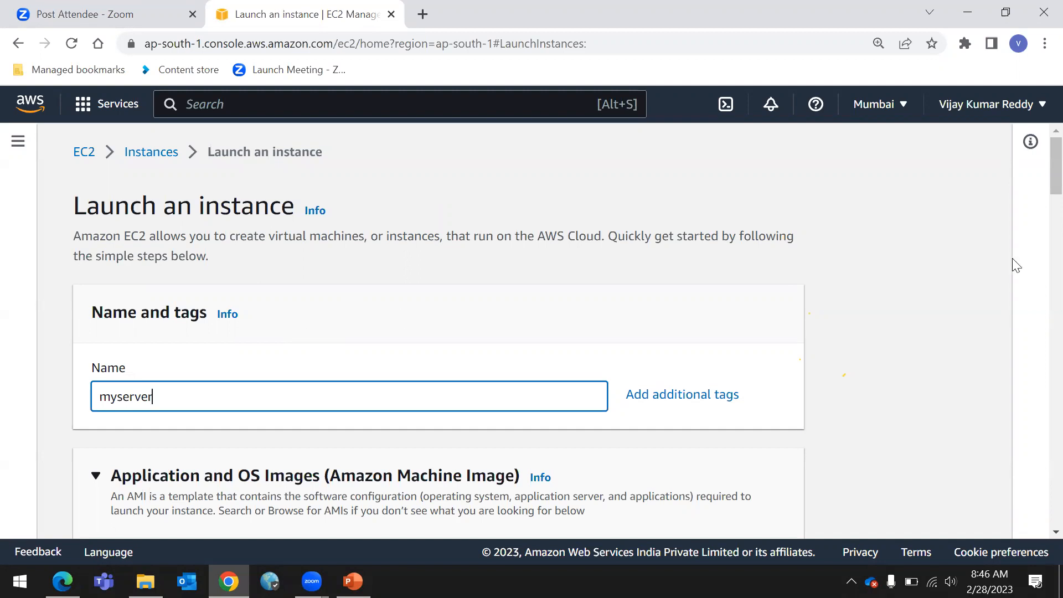
pyautogui.click(284, 368)
pyautogui.click(203, 392)
pyautogui.click(850, 267)
pyautogui.scroll(-4, 480, 356)
pyautogui.scroll(-2, 480, 356)
pyautogui.scroll(6, 966, 434)
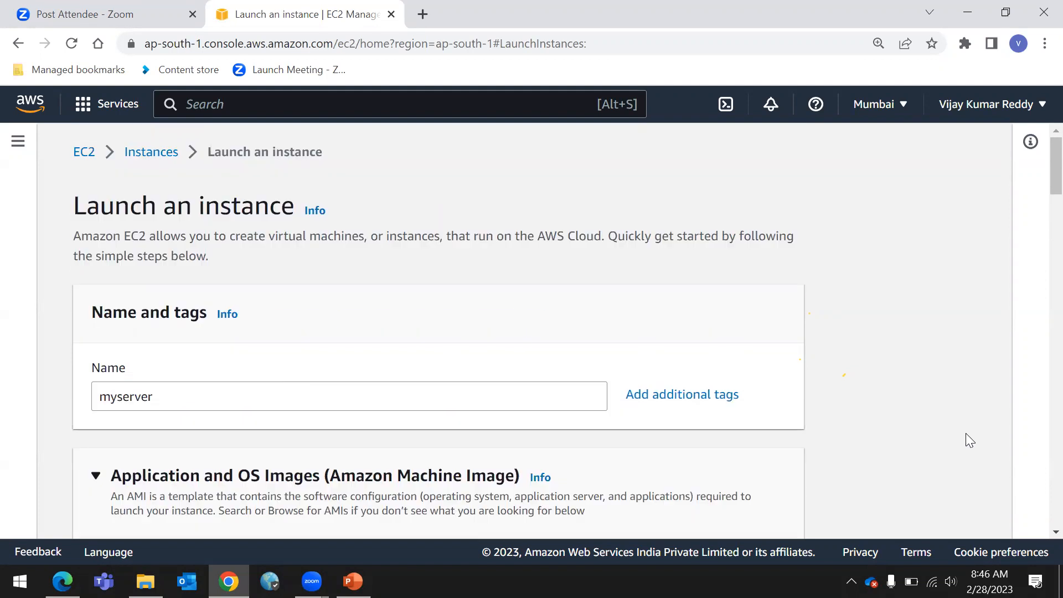
pyautogui.click(173, 402)
pyautogui.click(676, 310)
pyautogui.scroll(-7, 342, 277)
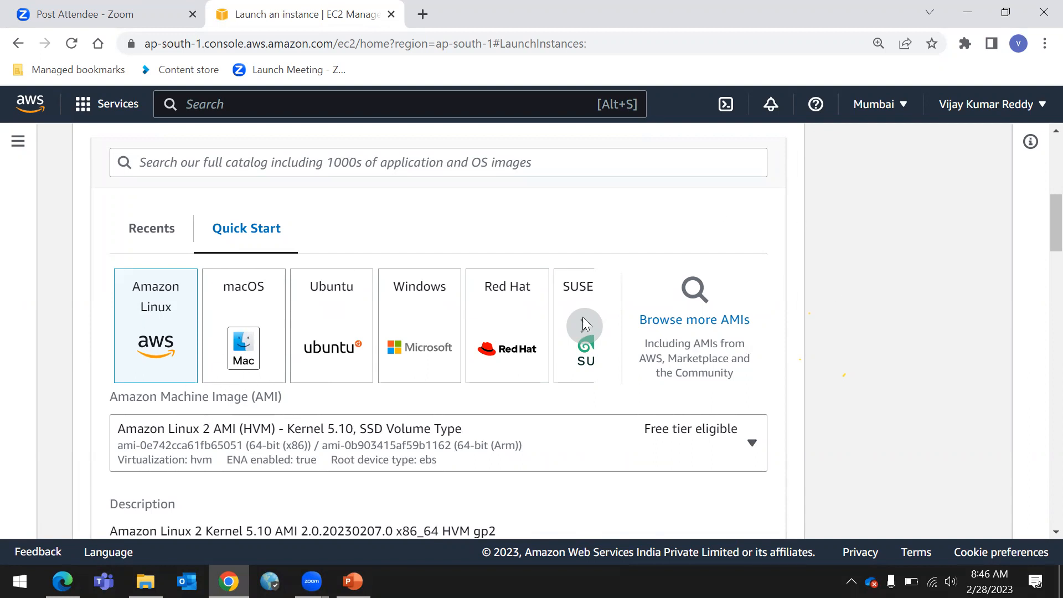
# Browse the AMI catalog, then return to the Instances list
pyautogui.click(732, 323)
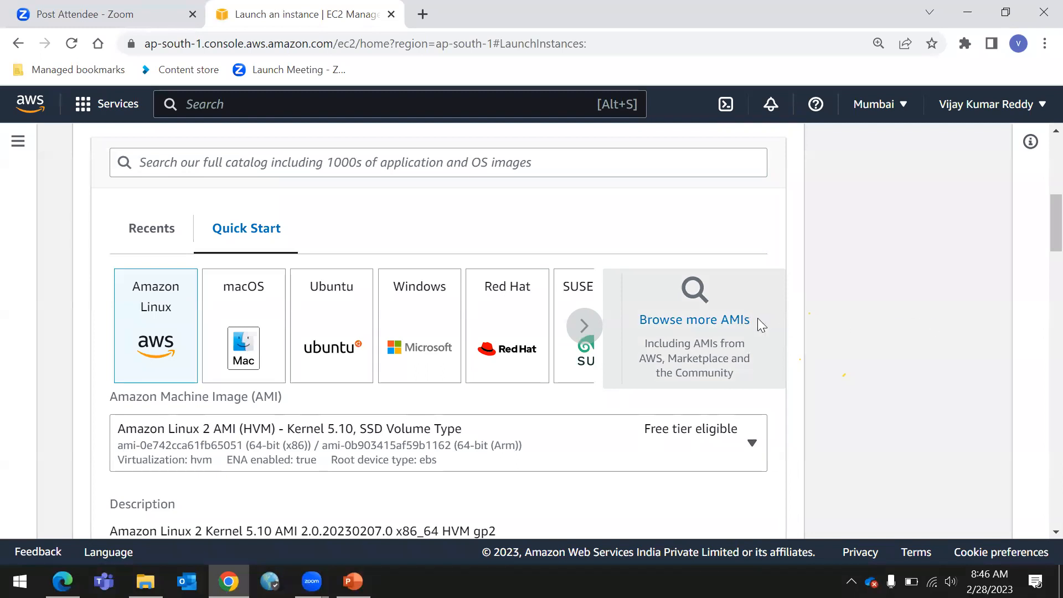
pyautogui.scroll(-5, 311, 345)
pyautogui.scroll(5, 308, 343)
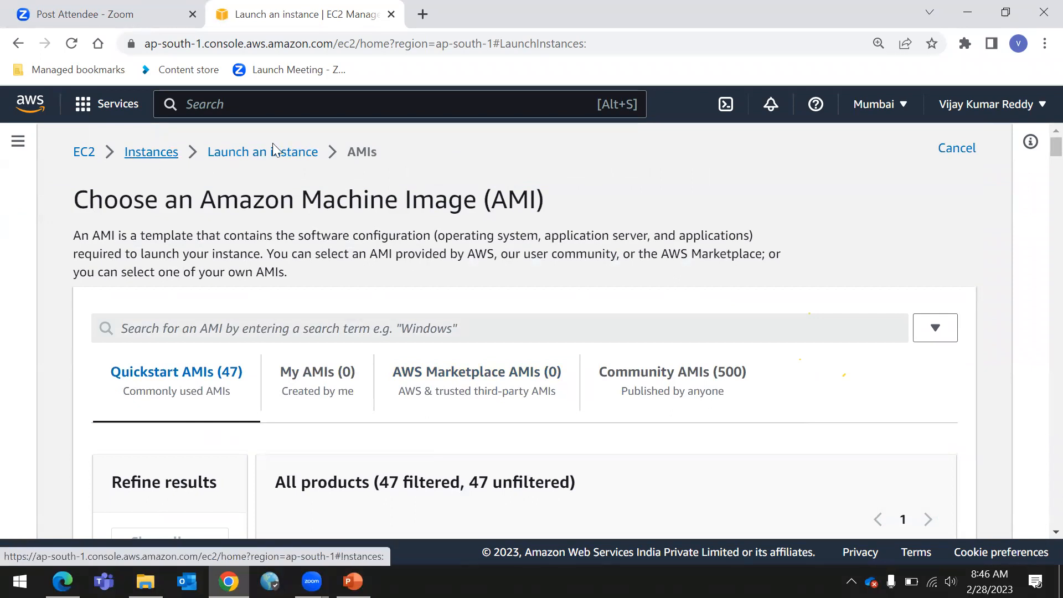
pyautogui.scroll(-5, 273, 149)
pyautogui.click(273, 151)
pyautogui.scroll(5, 304, 230)
pyautogui.click(169, 153)
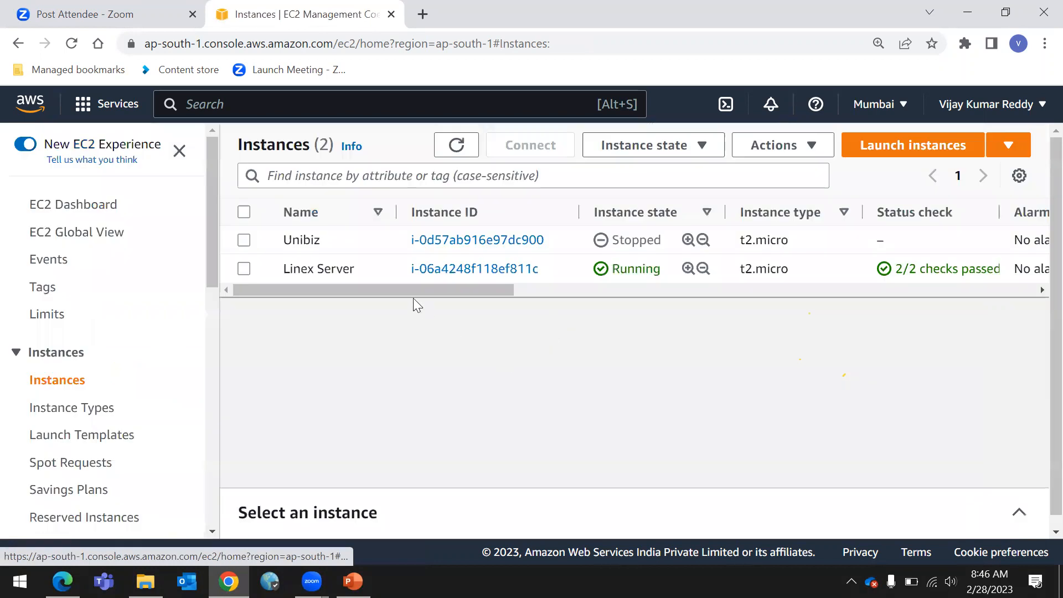
# Open the launch form for a new instance and enter myserver as its name
pyautogui.click(890, 150)
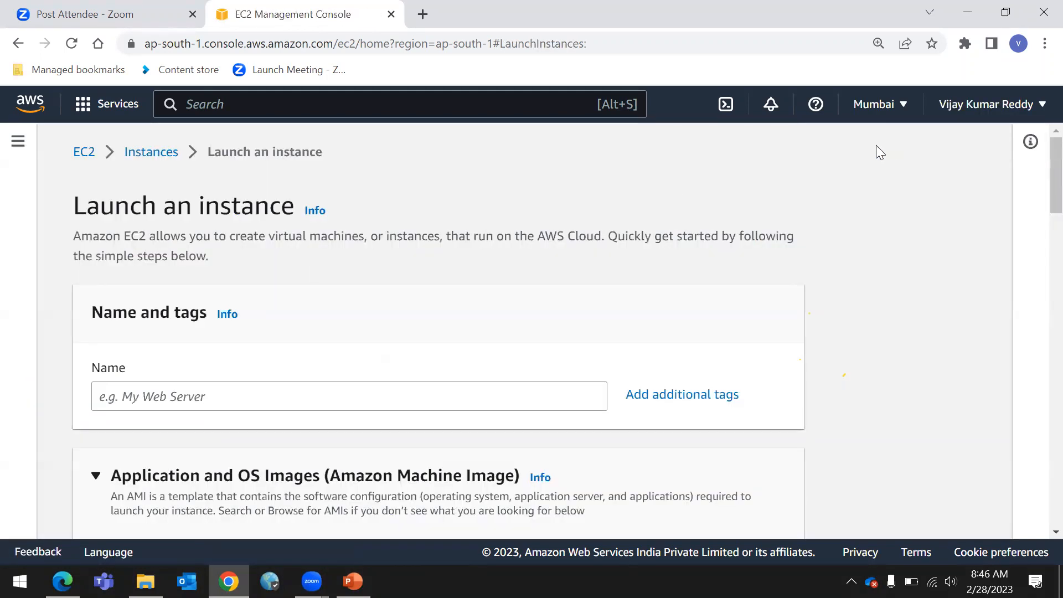
pyautogui.click(350, 389)
pyautogui.write('m')
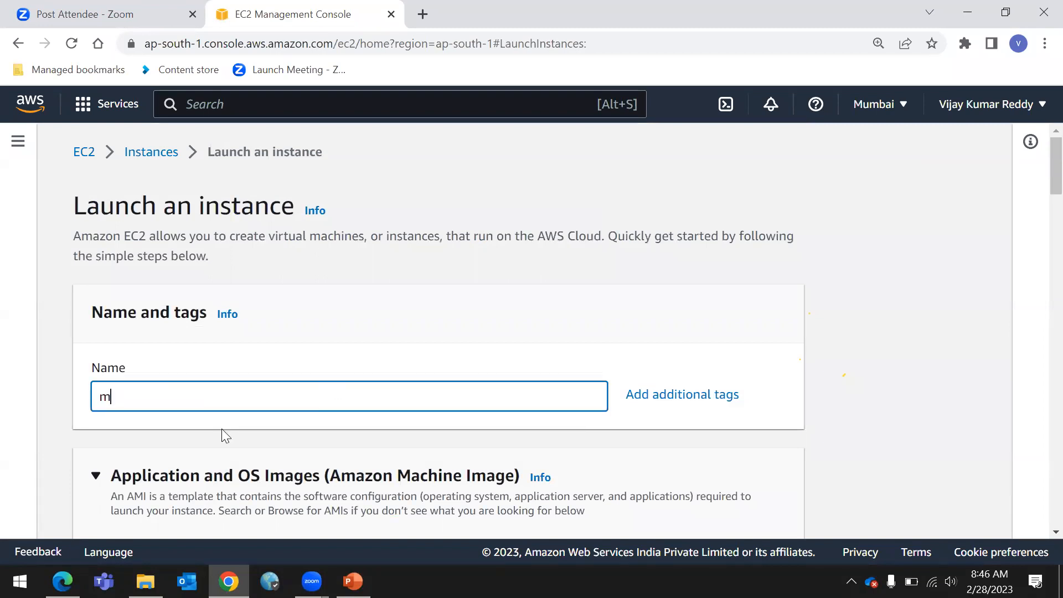
pyautogui.write('yserver')
# Choose the Ubuntu quick-start image for the instance and confirm the resulting settings change
pyautogui.scroll(-5, 223, 429)
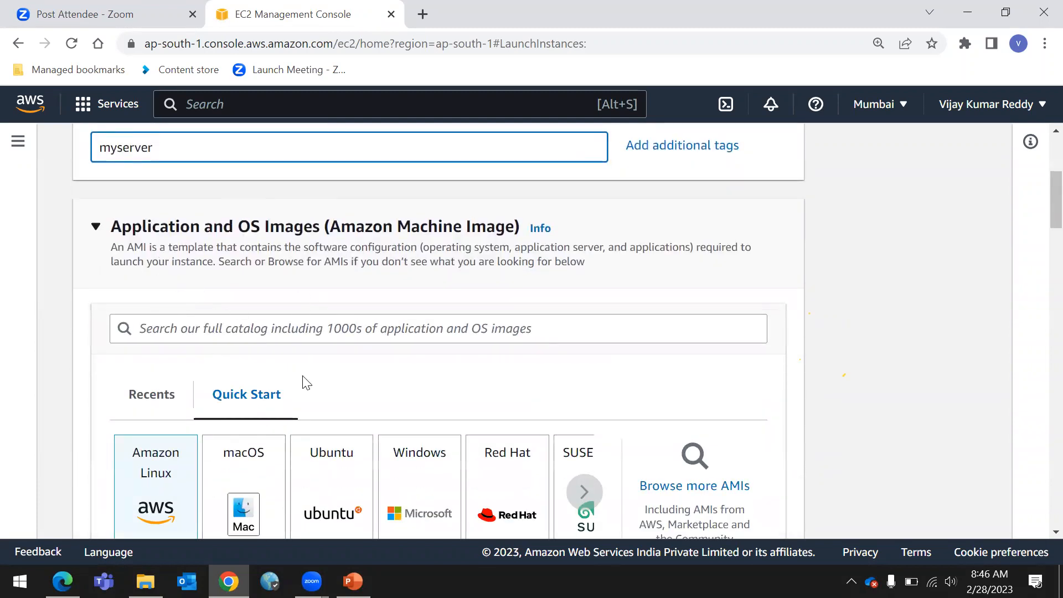
pyautogui.scroll(-3, 308, 389)
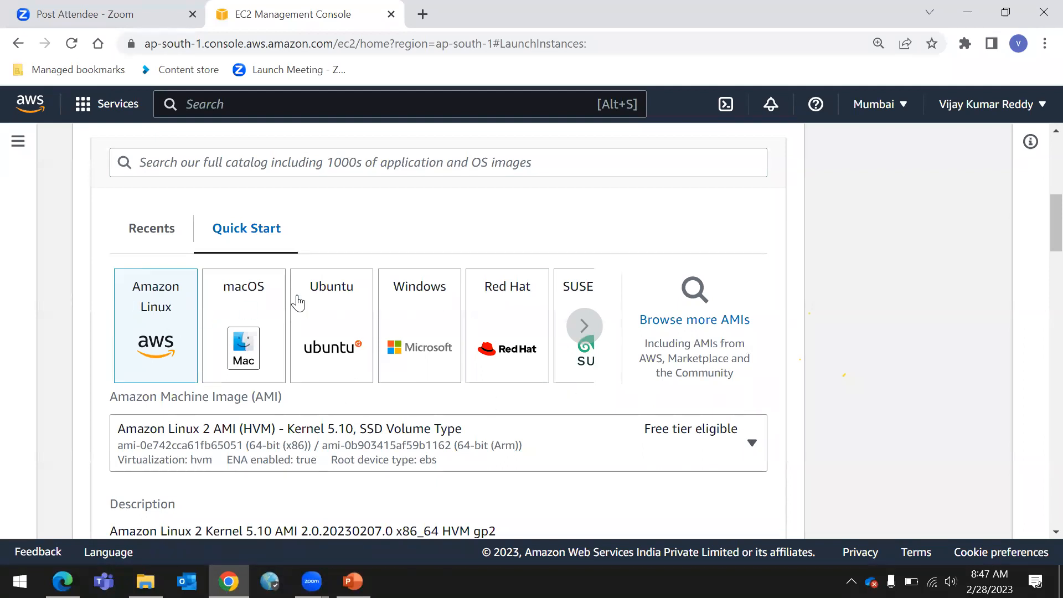
pyautogui.click(272, 318)
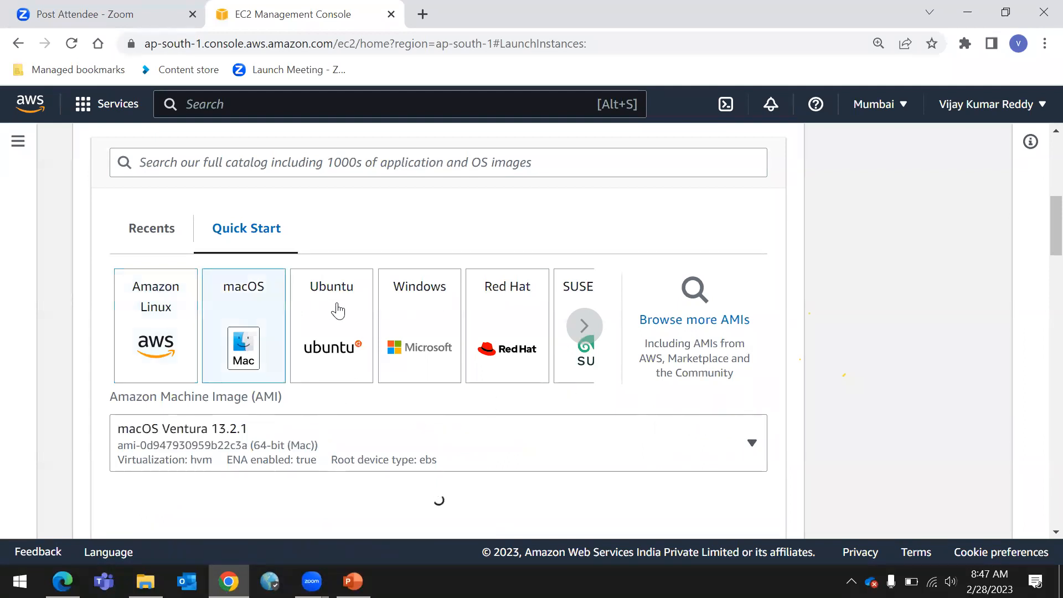
pyautogui.click(336, 310)
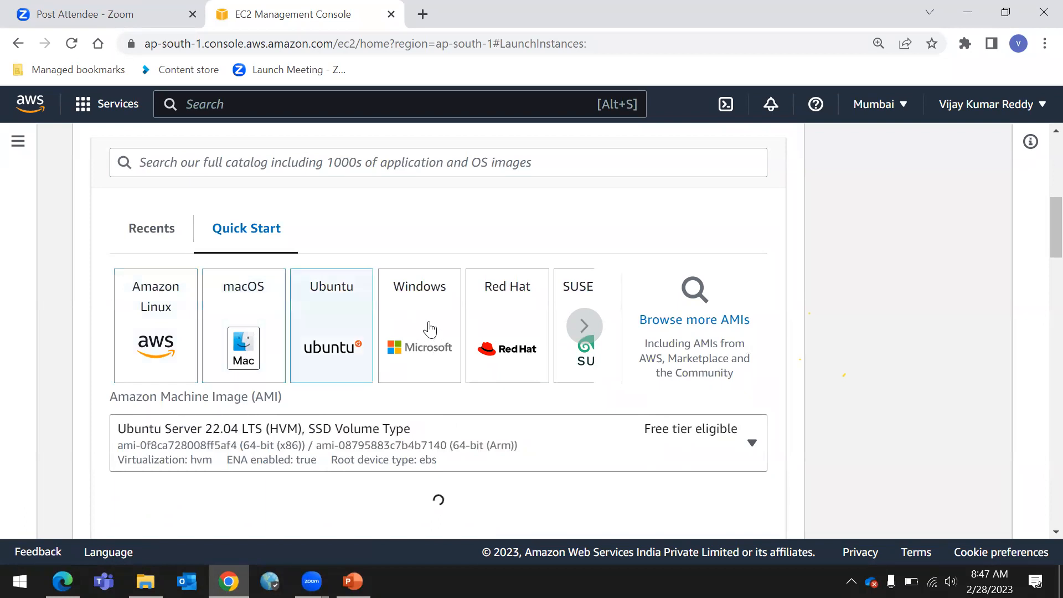
pyautogui.press('Right')
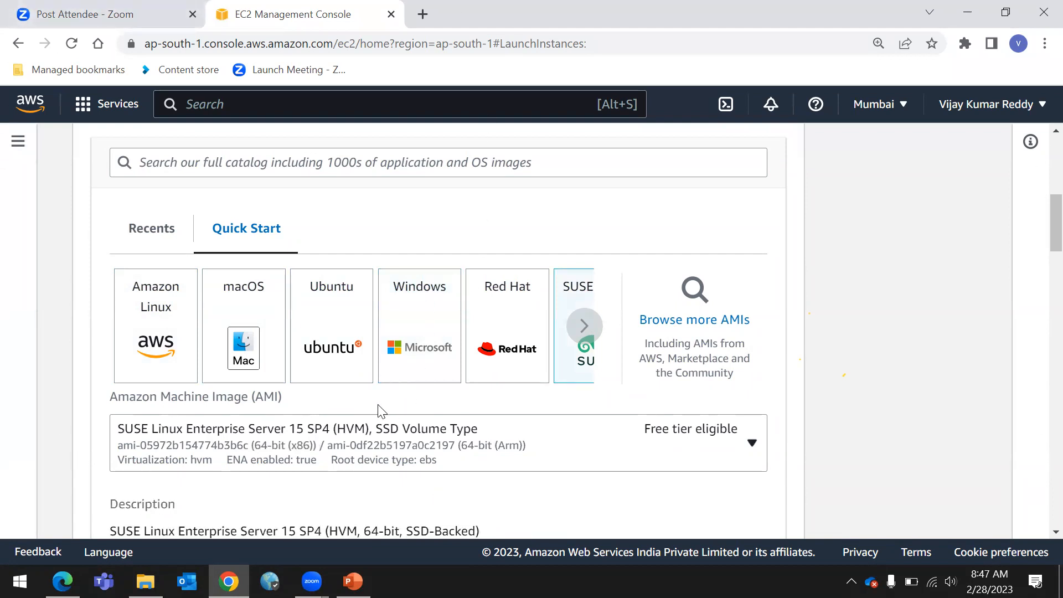
pyautogui.click(318, 312)
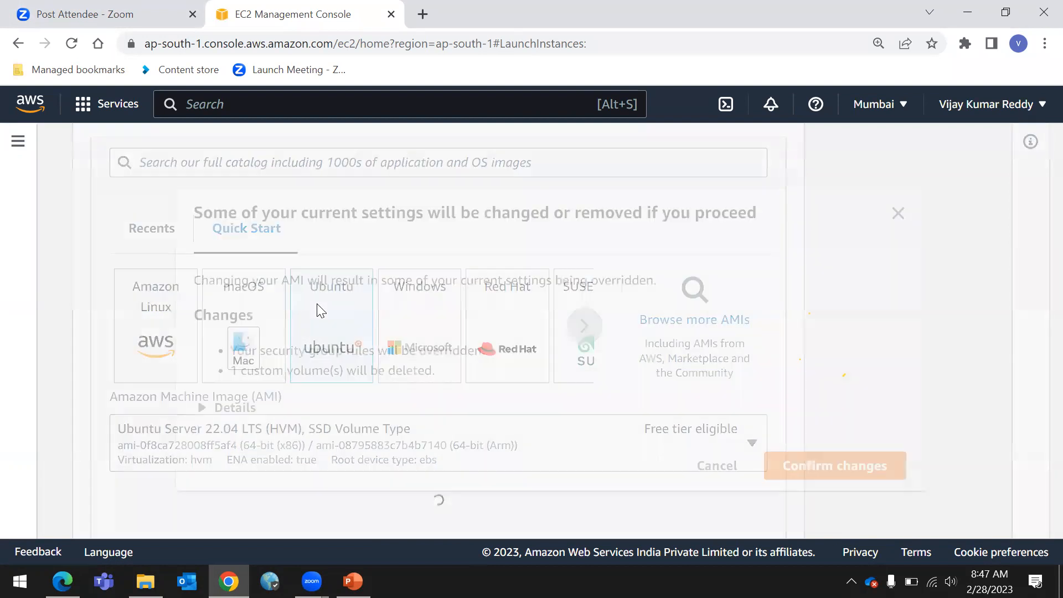
pyautogui.click(826, 467)
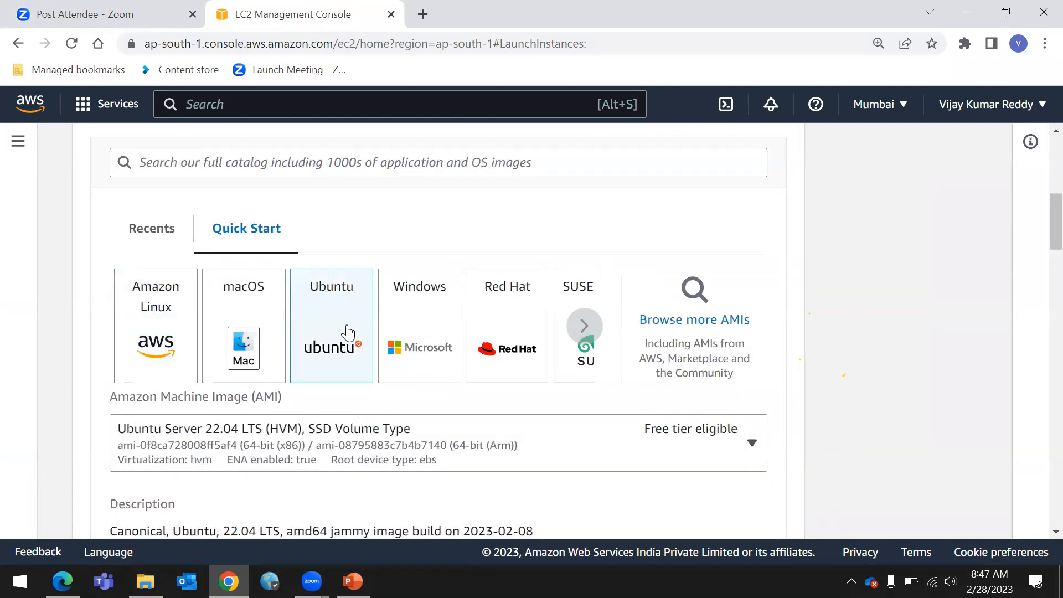
# Review the Ubuntu Server 22.04 LTS AMI choices, description and architecture
pyautogui.scroll(-1, 348, 331)
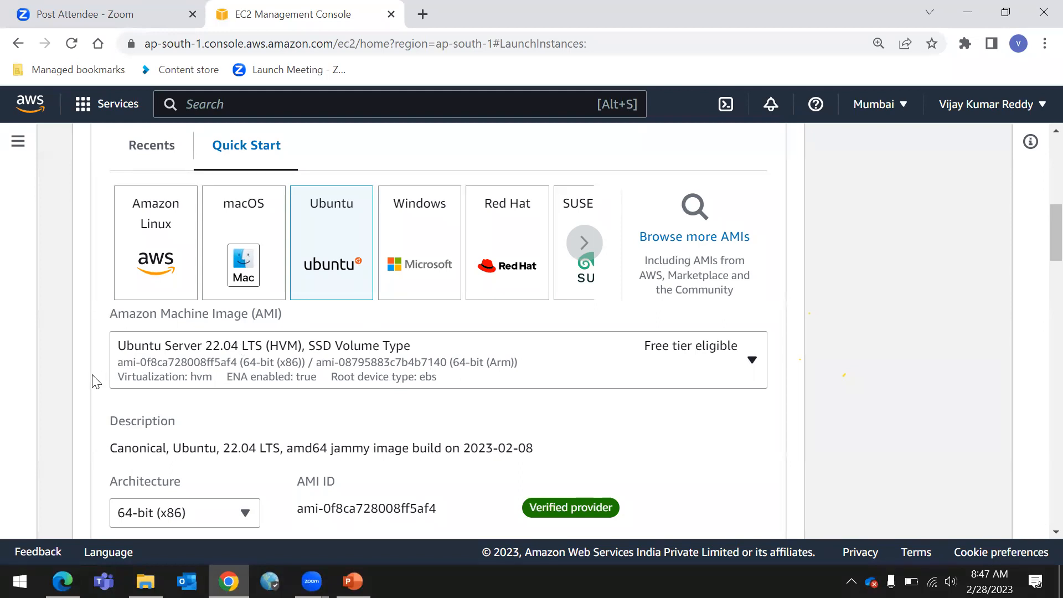
pyautogui.click(185, 347)
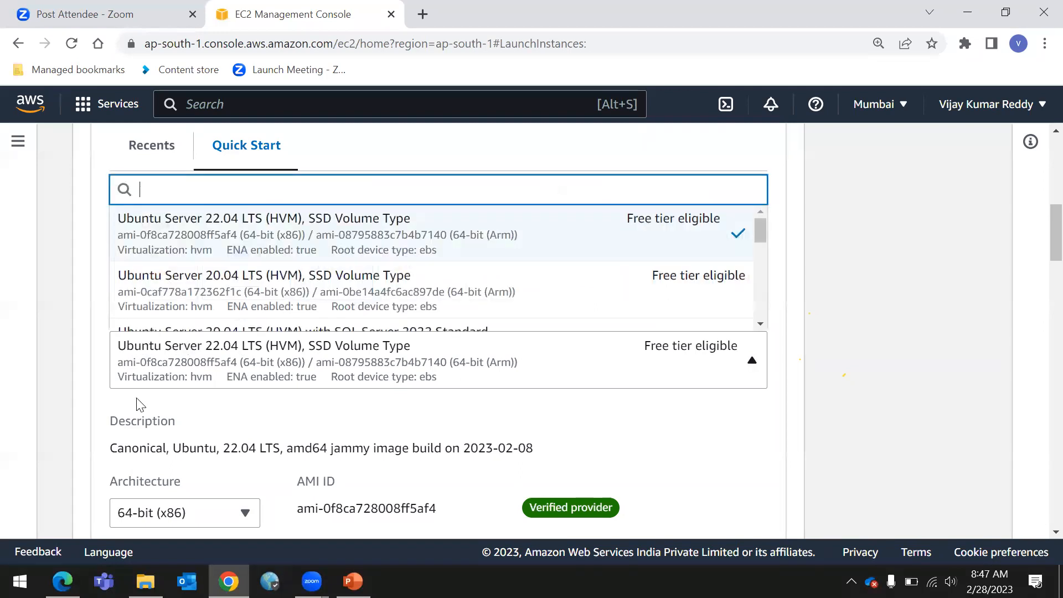
pyautogui.click(201, 407)
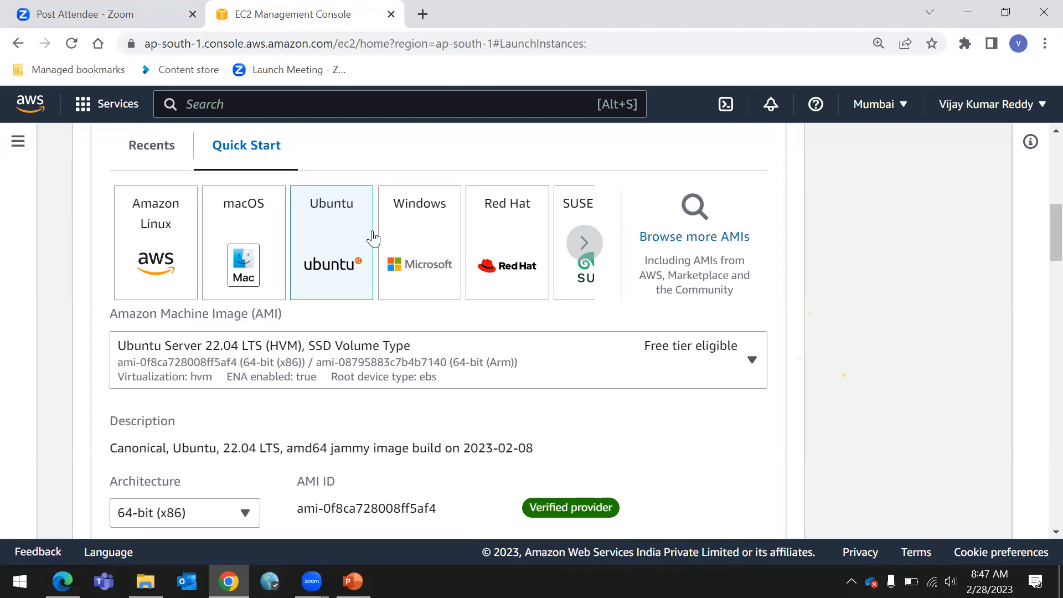
pyautogui.scroll(-1, 327, 379)
pyautogui.scroll(-1, 327, 380)
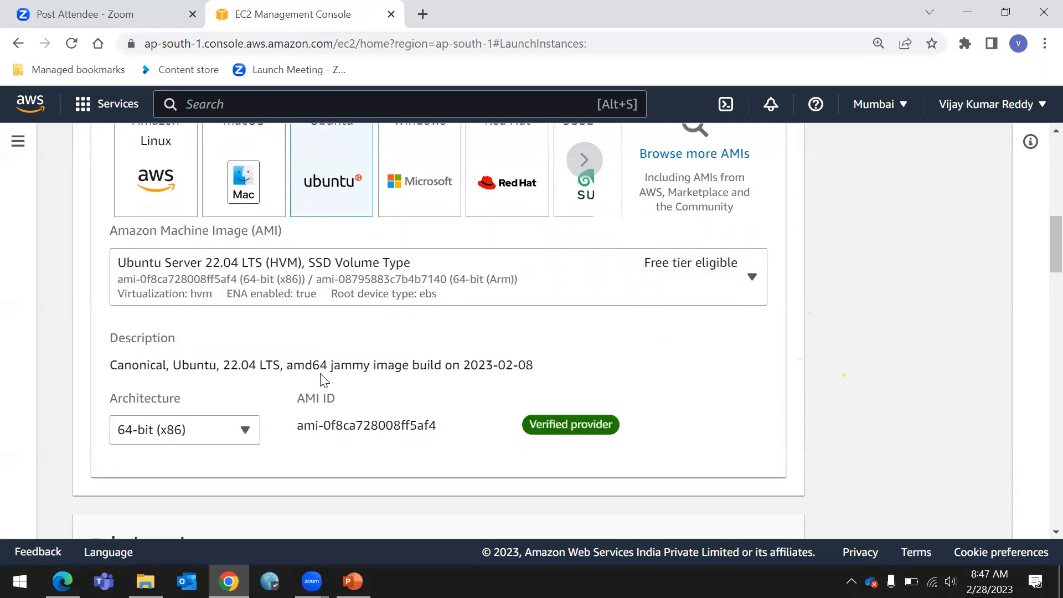
pyautogui.scroll(1, 319, 378)
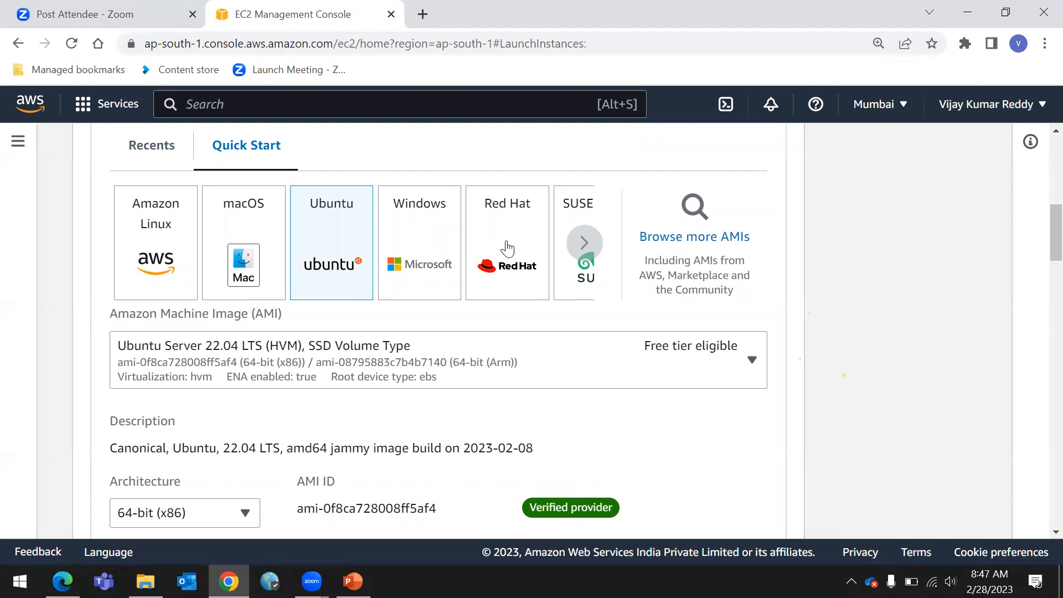
pyautogui.scroll(-1, 350, 285)
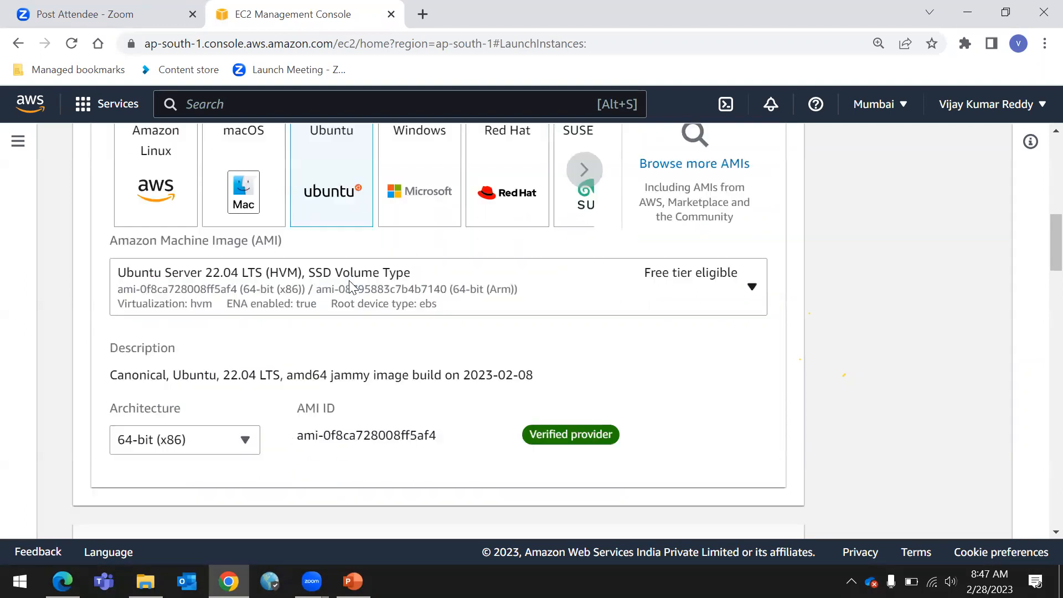
pyautogui.scroll(-5, 350, 285)
pyautogui.scroll(2, 350, 285)
pyautogui.scroll(-1, 350, 285)
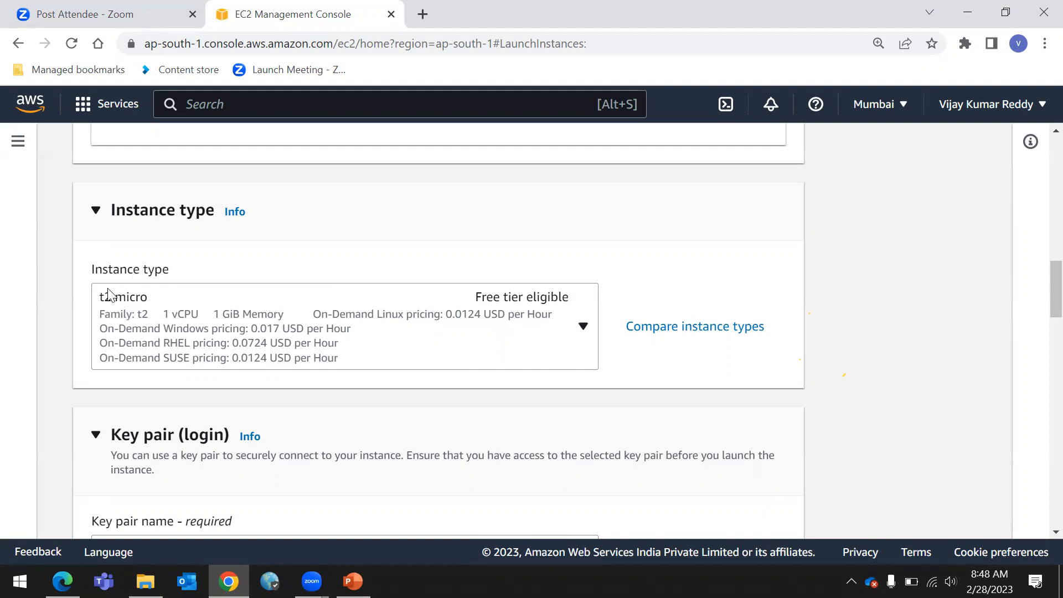
# Browse the available instance types in the instance type list
pyautogui.click(159, 299)
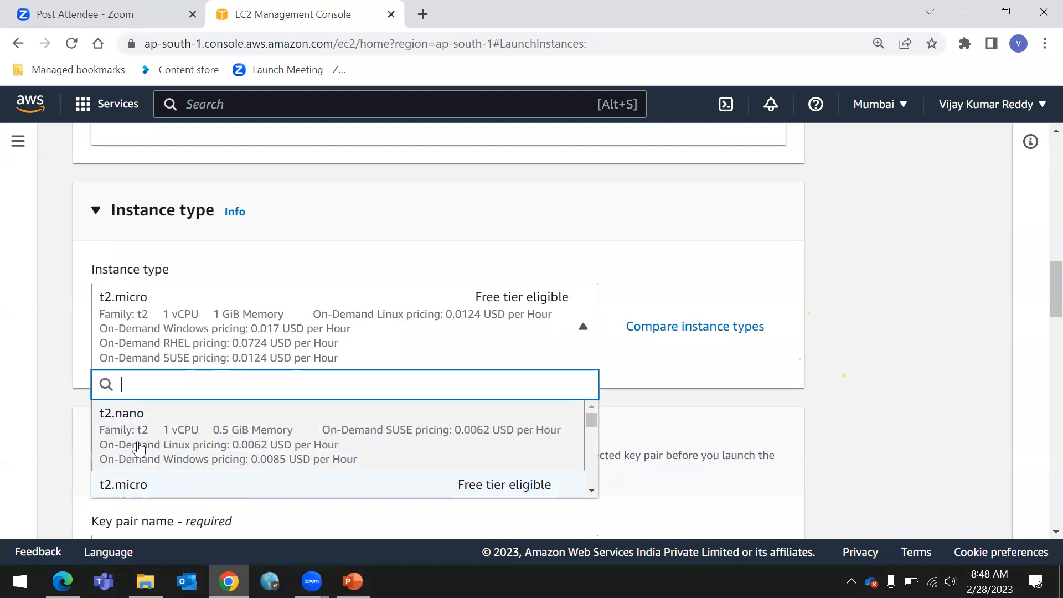
pyautogui.scroll(-3, 138, 448)
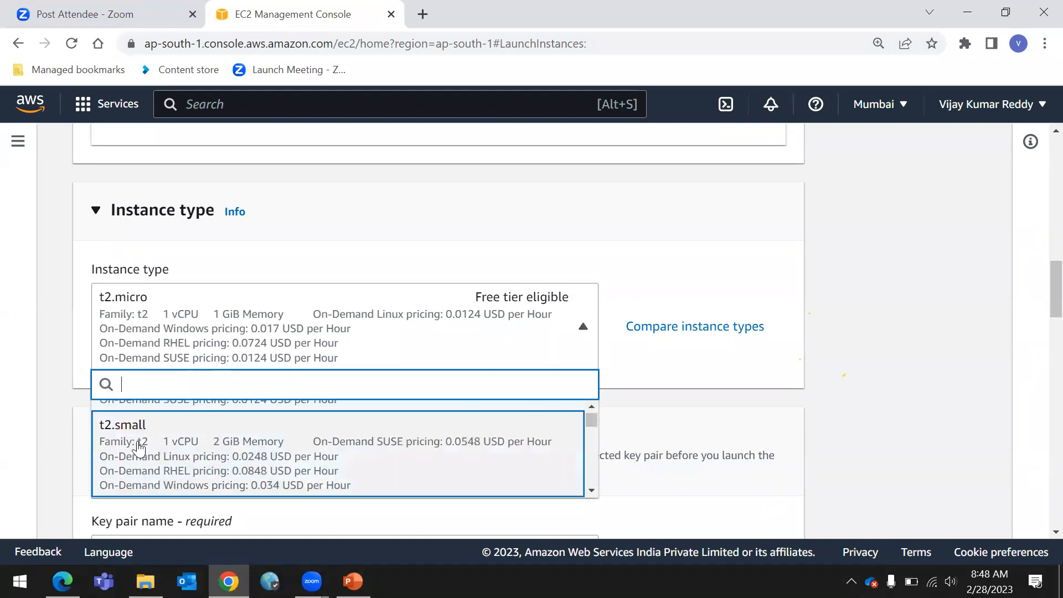
pyautogui.scroll(-1, 138, 449)
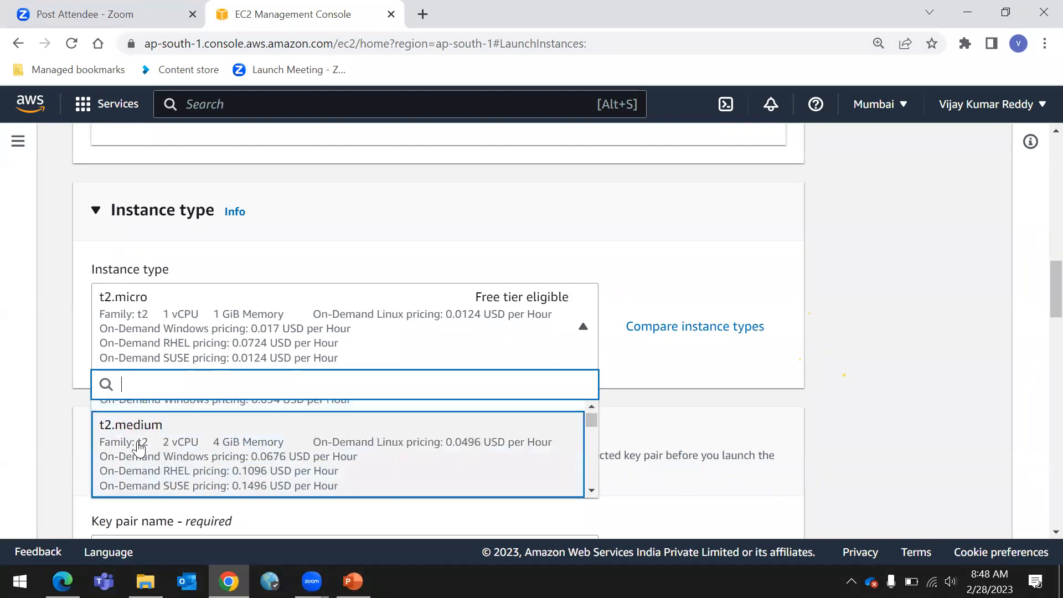
pyautogui.scroll(-1, 138, 449)
pyautogui.scroll(-1, 138, 449)
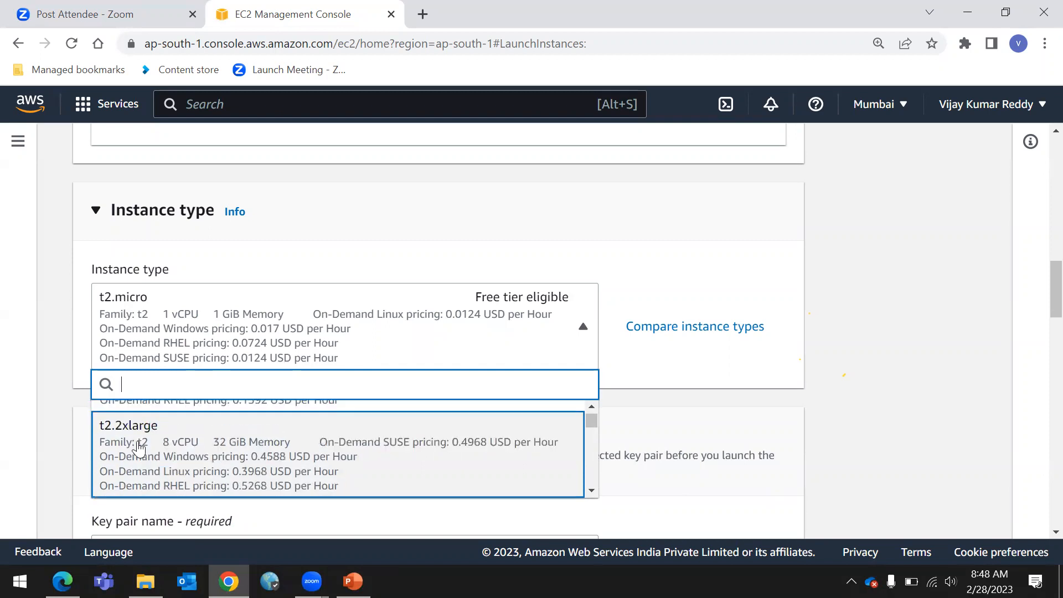
pyautogui.scroll(-1, 139, 449)
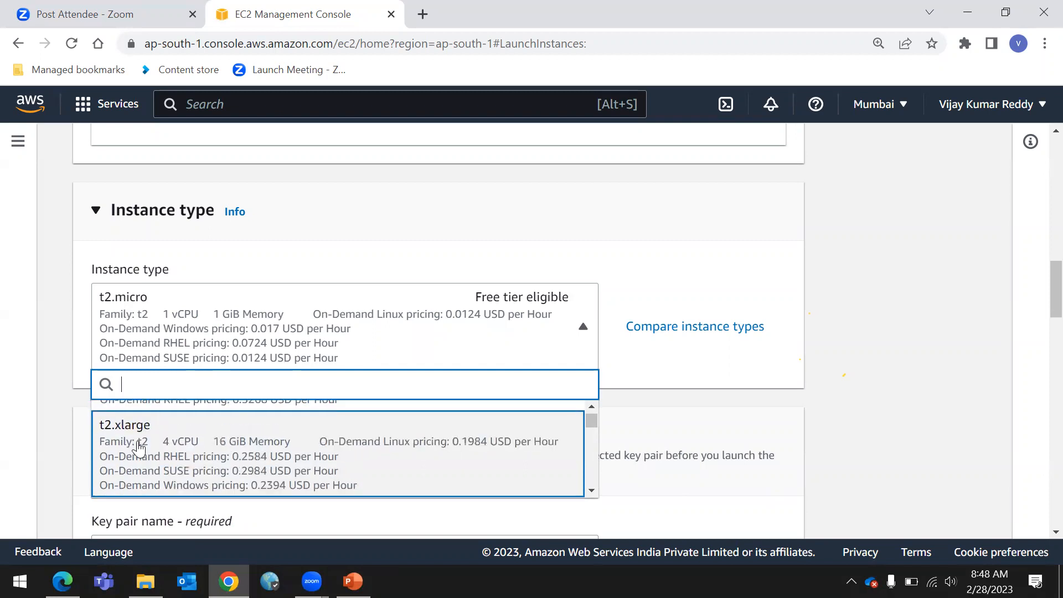
pyautogui.scroll(-1, 139, 449)
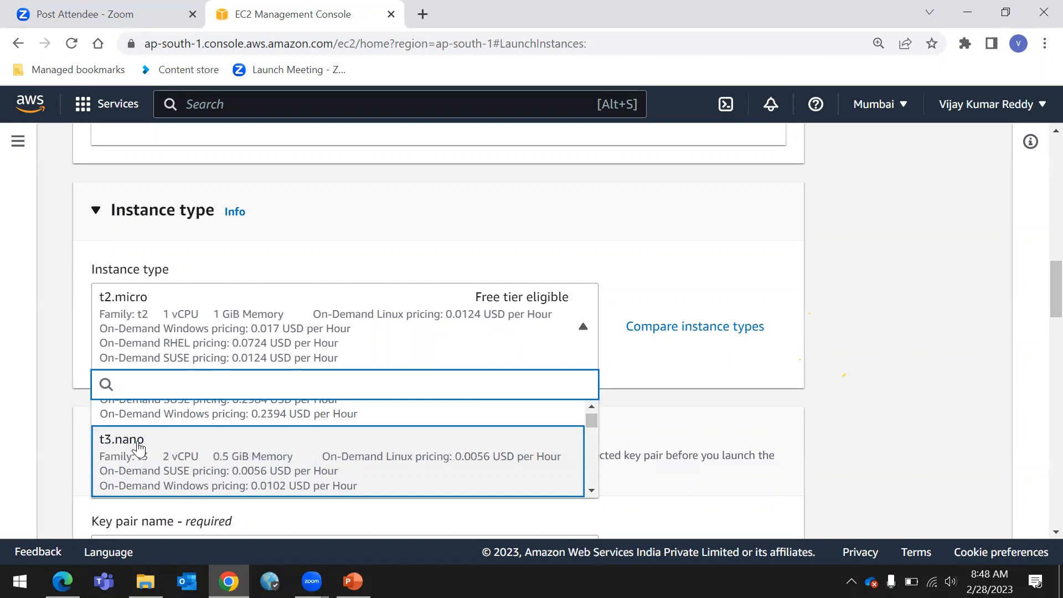
pyautogui.scroll(-1, 138, 448)
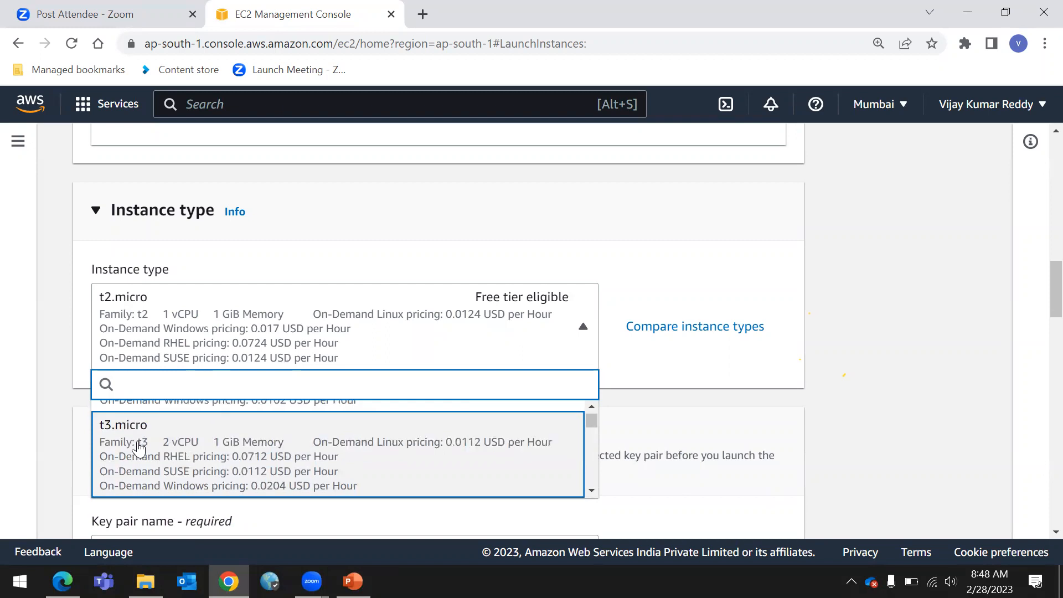
pyautogui.scroll(2, 139, 449)
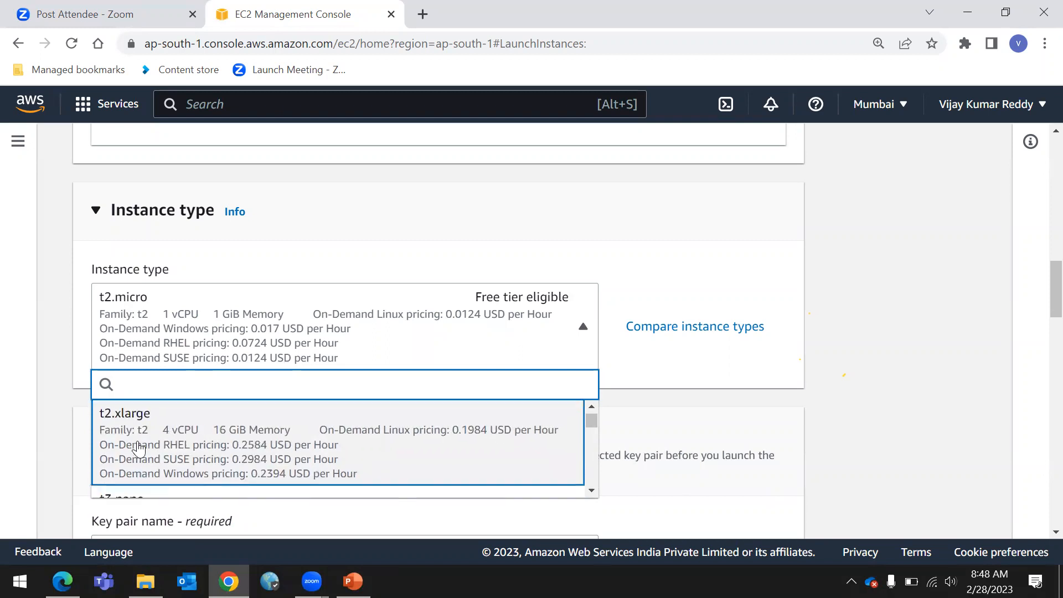
pyautogui.click(907, 265)
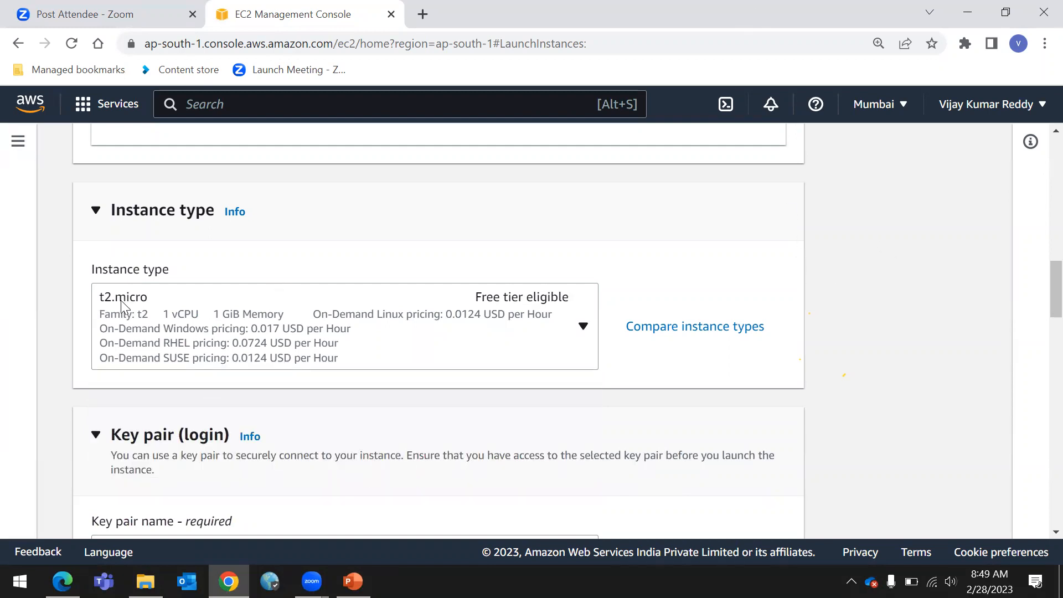
pyautogui.click(178, 301)
pyautogui.click(947, 265)
pyautogui.click(168, 316)
pyautogui.click(168, 316)
pyautogui.click(281, 314)
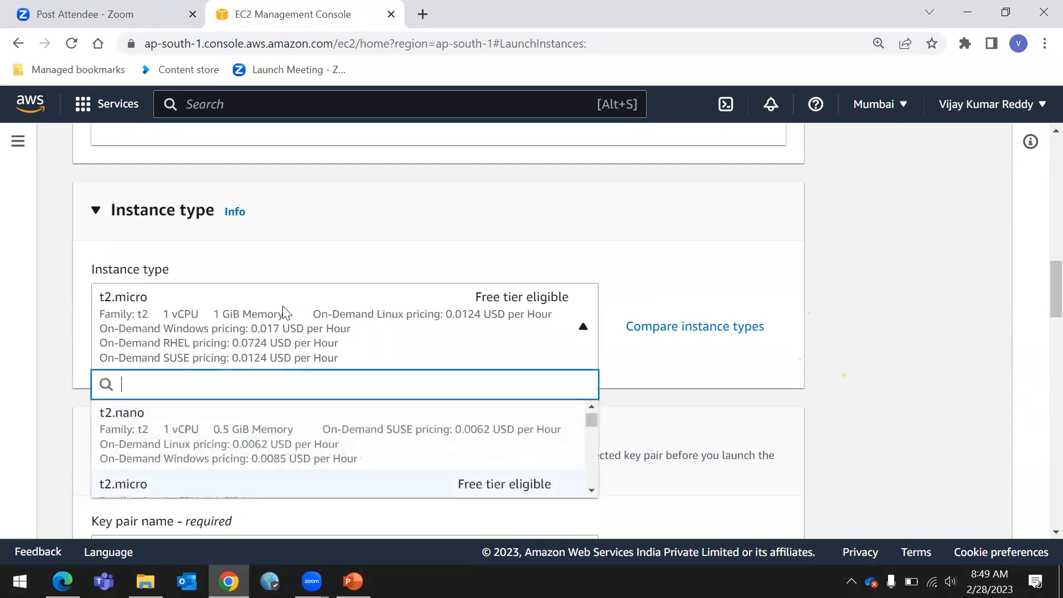
pyautogui.click(894, 223)
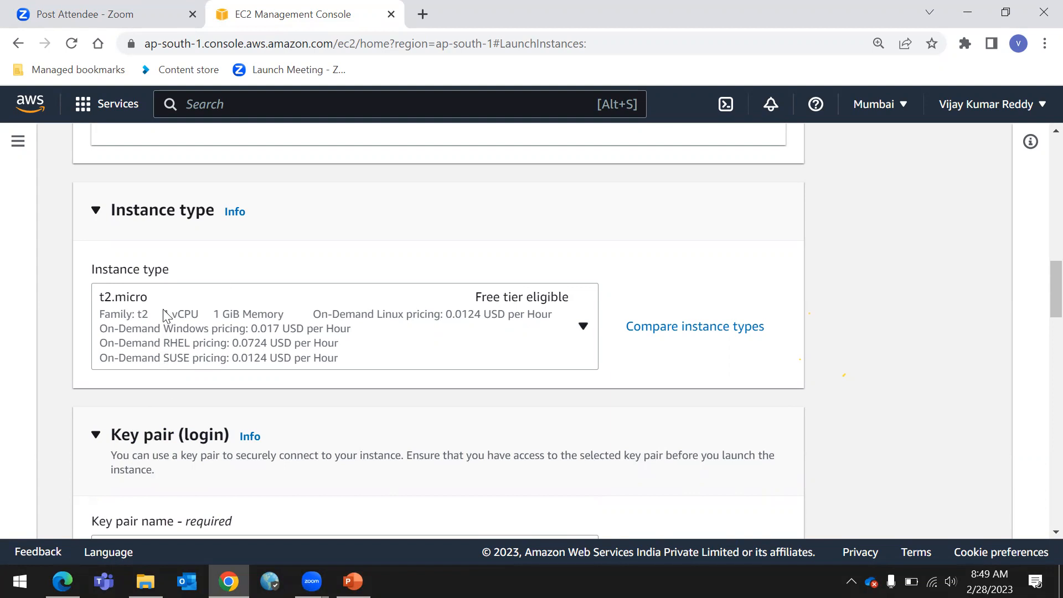
pyautogui.click(215, 317)
pyautogui.click(318, 316)
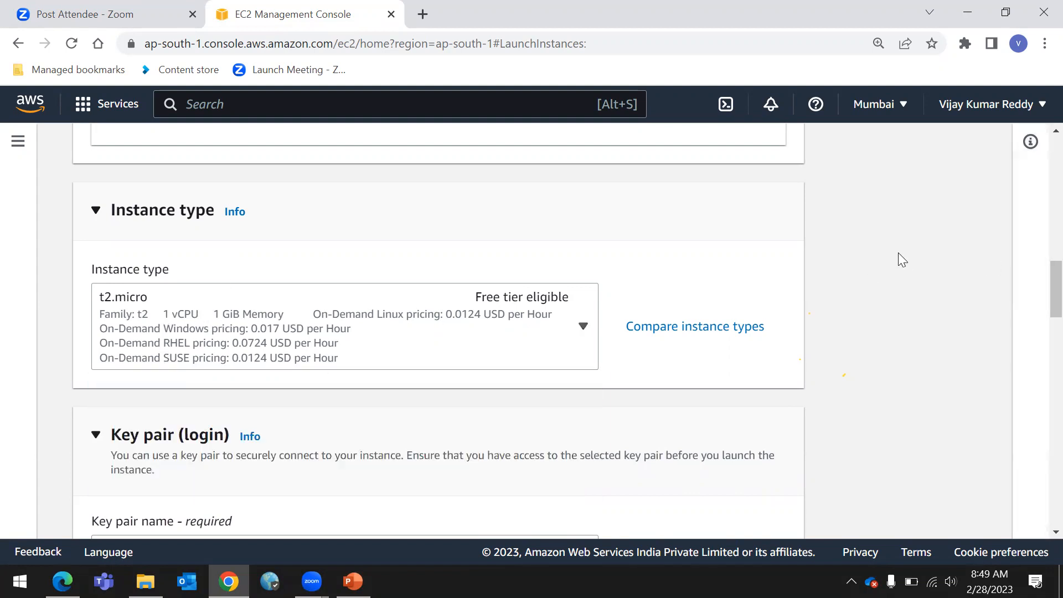
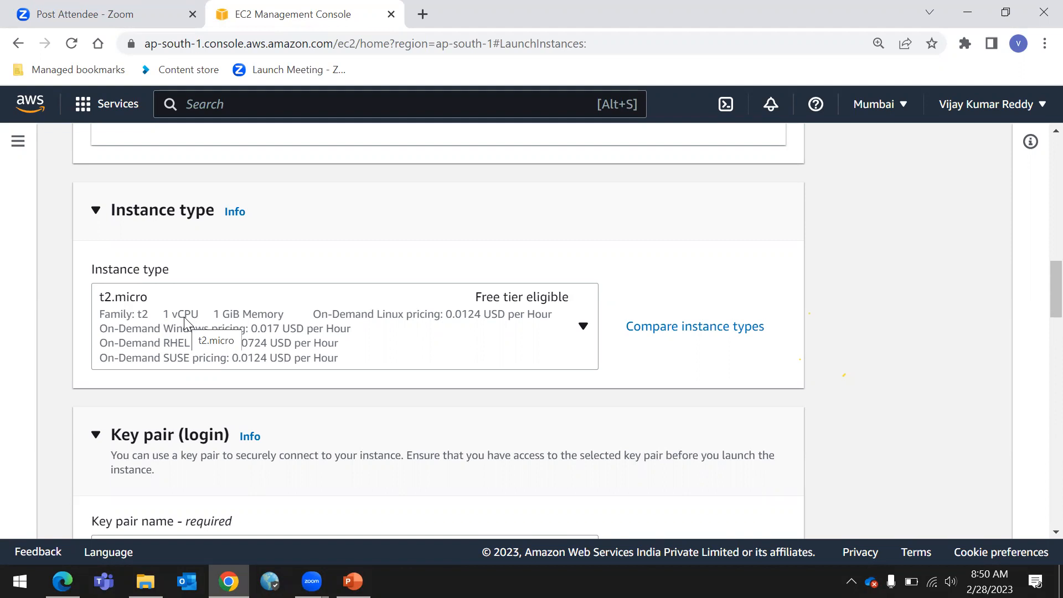
# Try changing the instance type to t2.medium
pyautogui.click(581, 328)
pyautogui.scroll(-1, 296, 431)
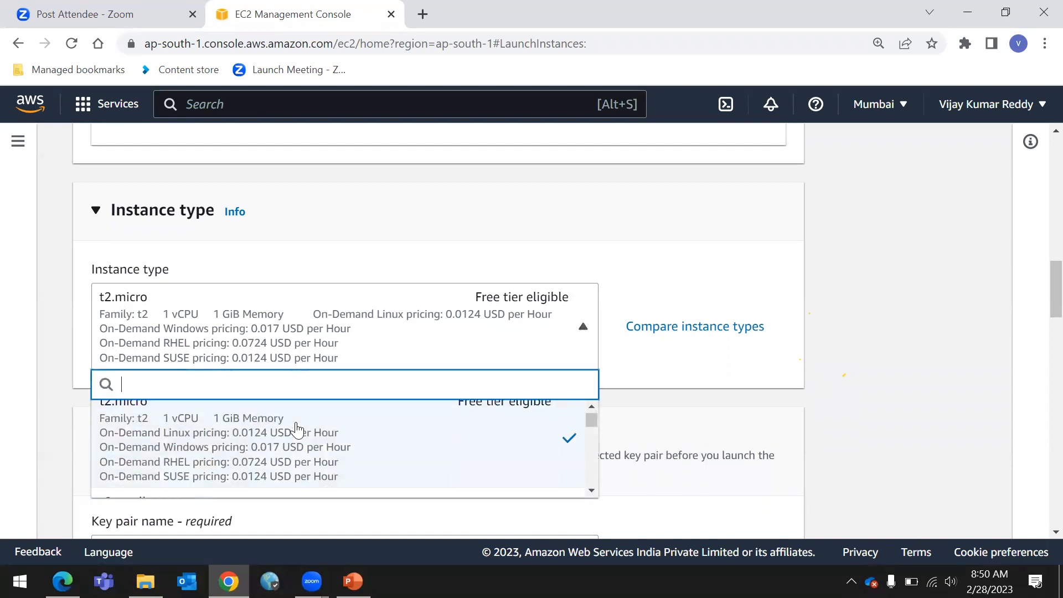
pyautogui.scroll(-1, 227, 462)
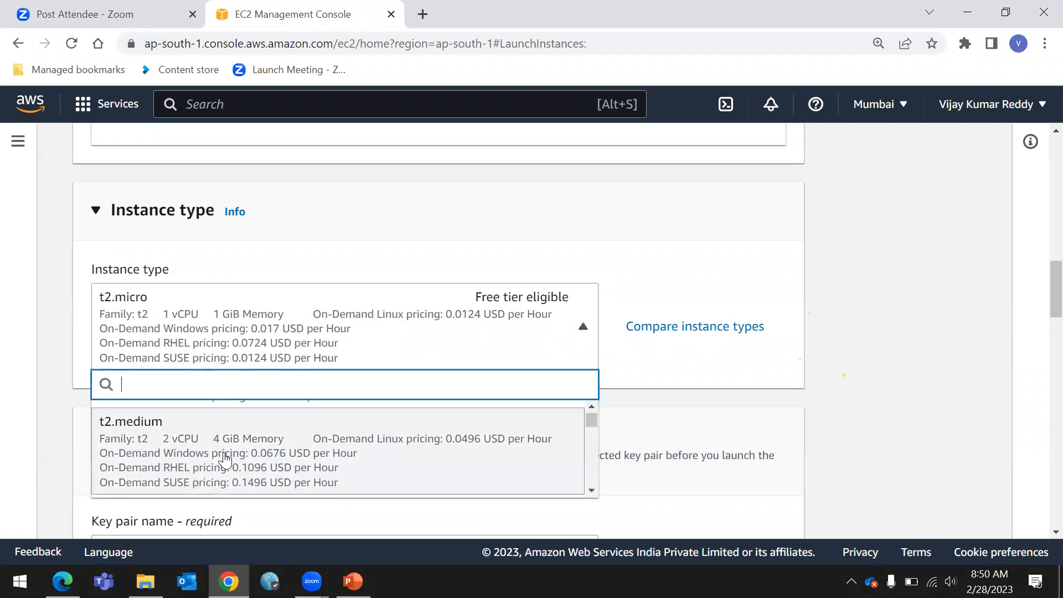
pyautogui.click(185, 452)
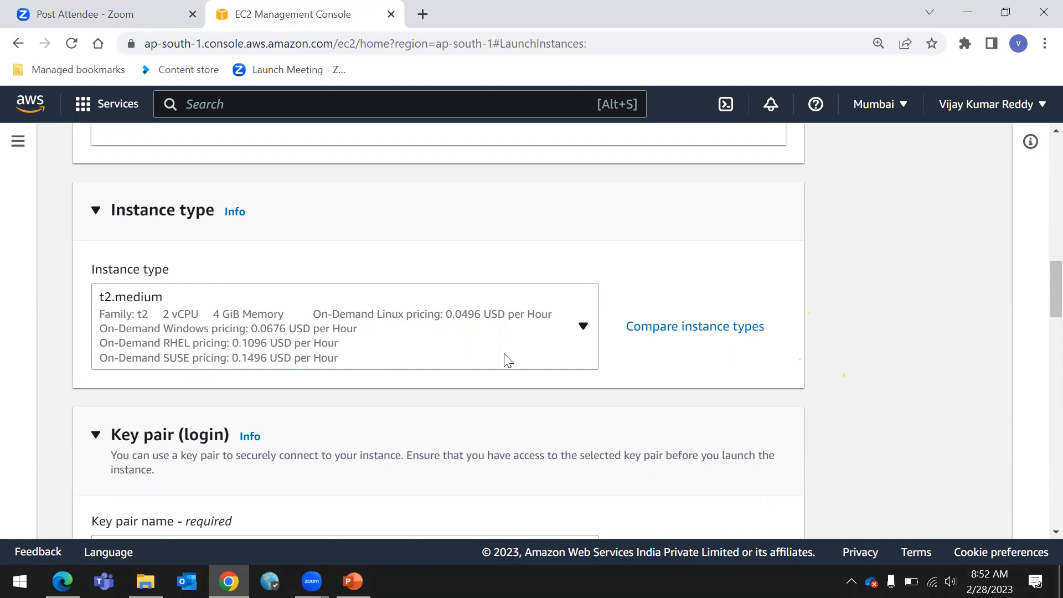
# Try changing the instance type to t2.large instead
pyautogui.click(585, 328)
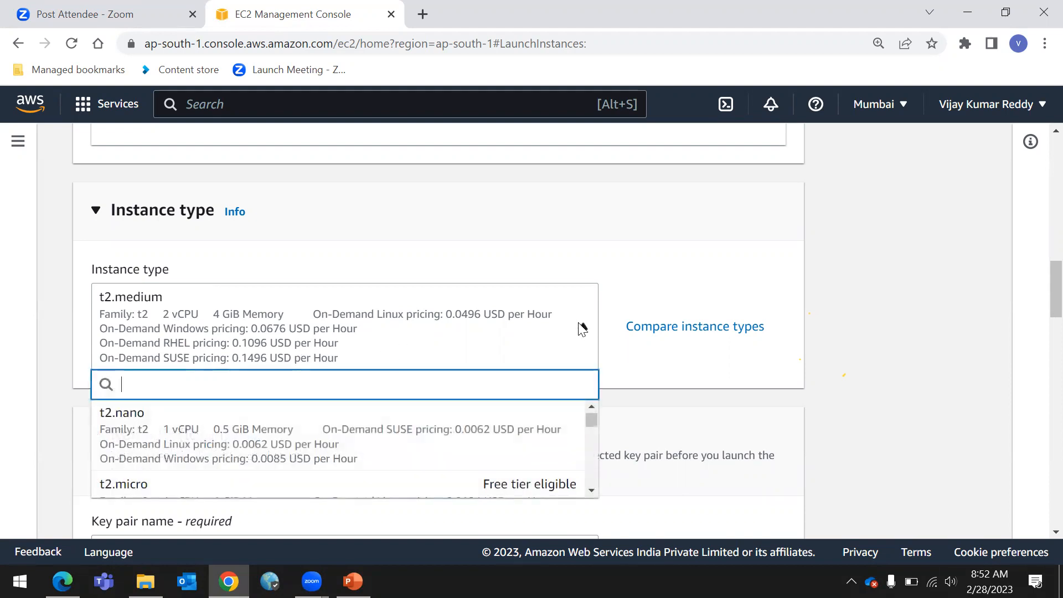
pyautogui.scroll(-4, 251, 468)
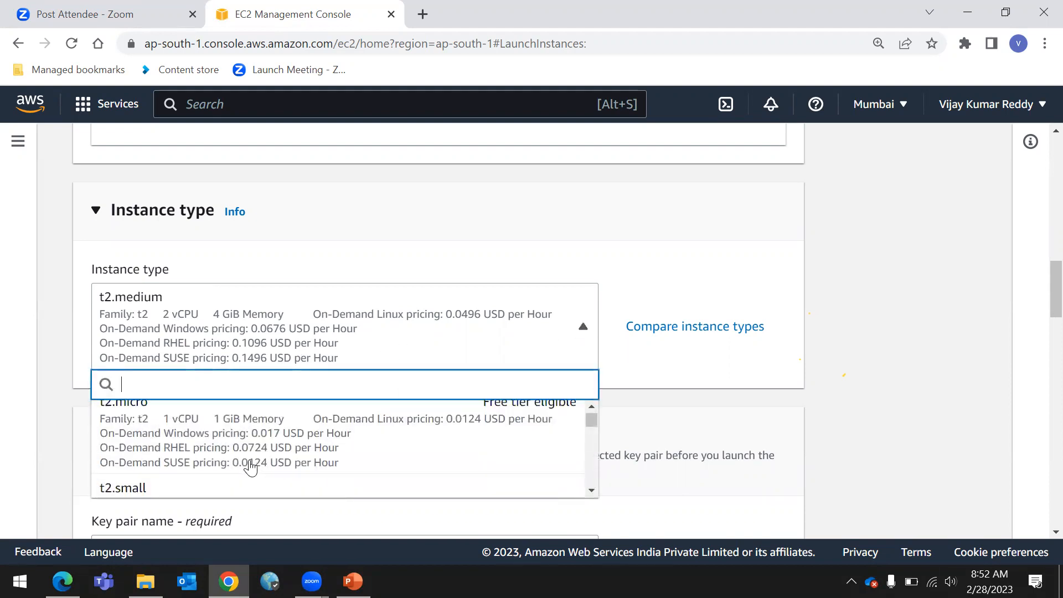
pyautogui.scroll(-2, 251, 468)
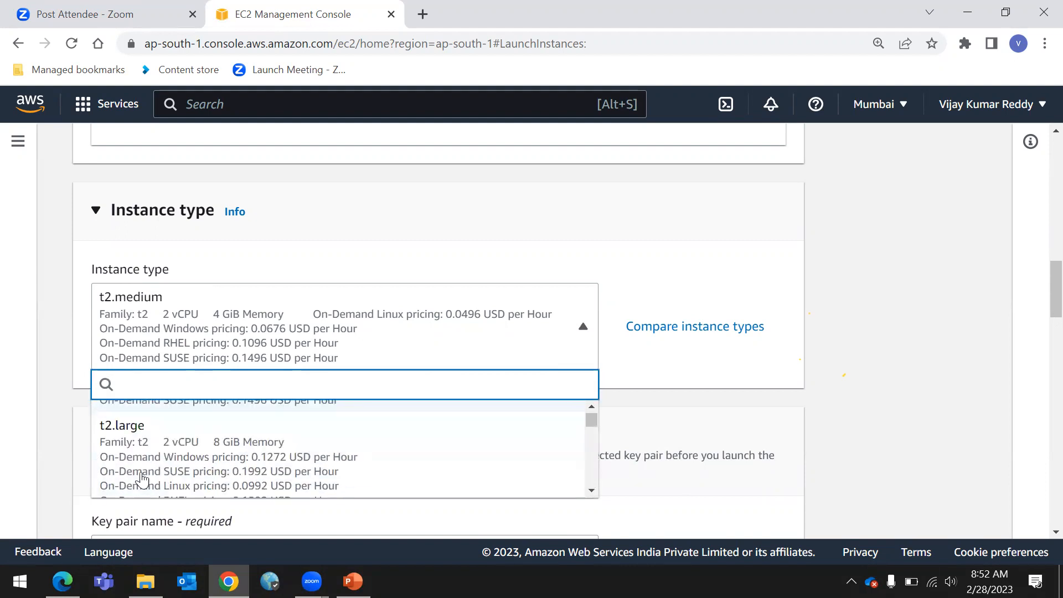
pyautogui.click(131, 457)
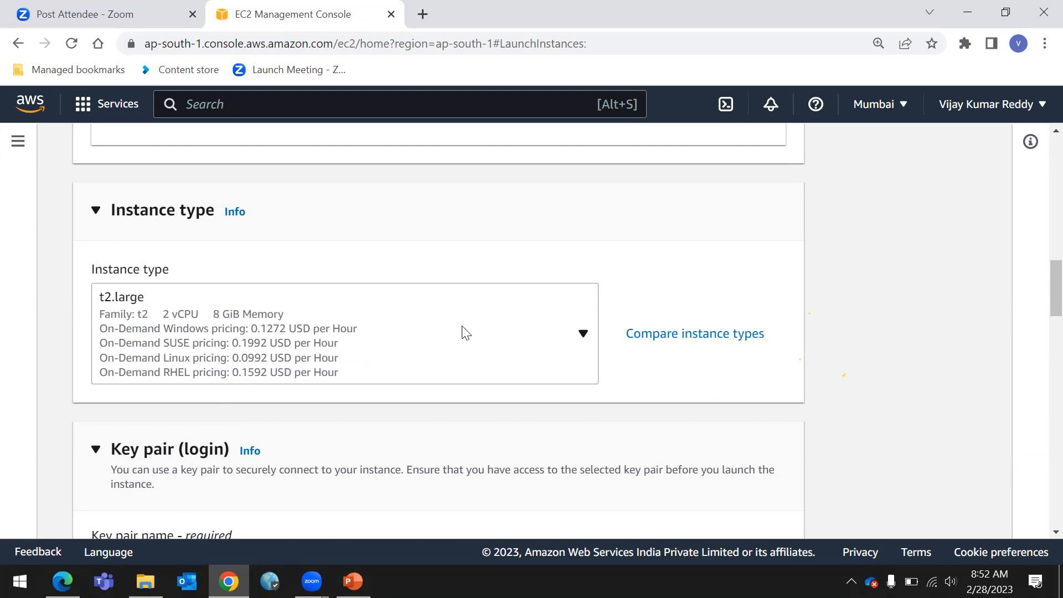
# Set the instance type back to the free-tier t2.micro
pyautogui.click(218, 318)
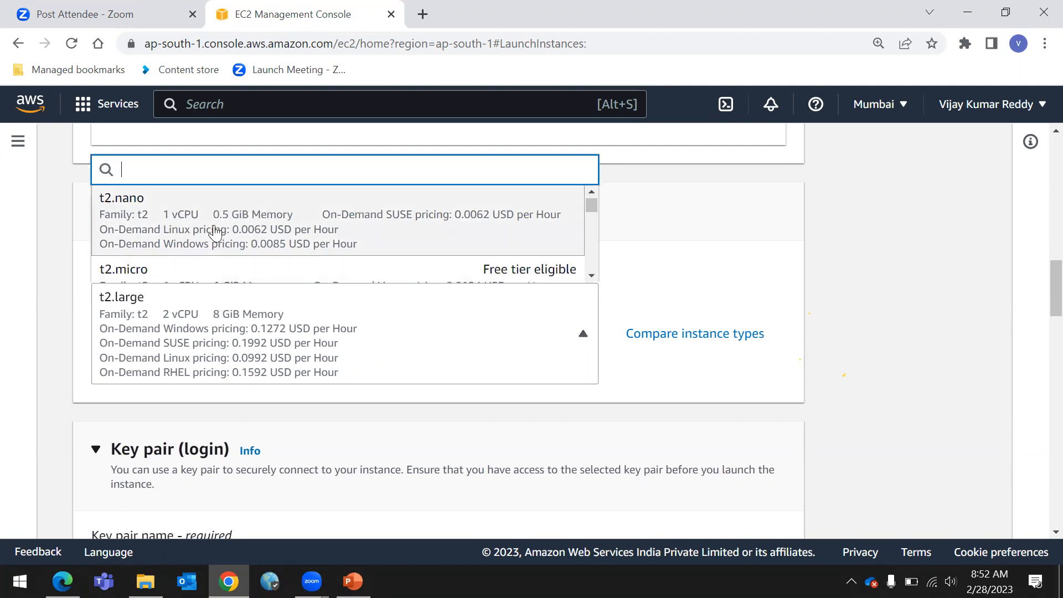
pyautogui.scroll(-1, 211, 238)
pyautogui.scroll(-2, 210, 241)
pyautogui.click(196, 230)
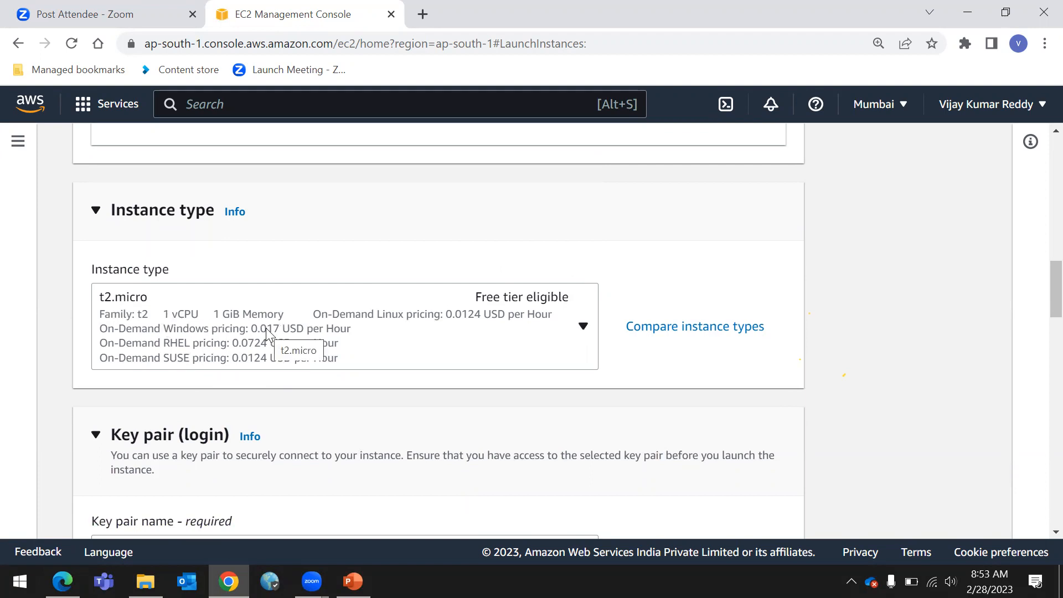
pyautogui.scroll(-4, 267, 329)
pyautogui.scroll(3, 271, 327)
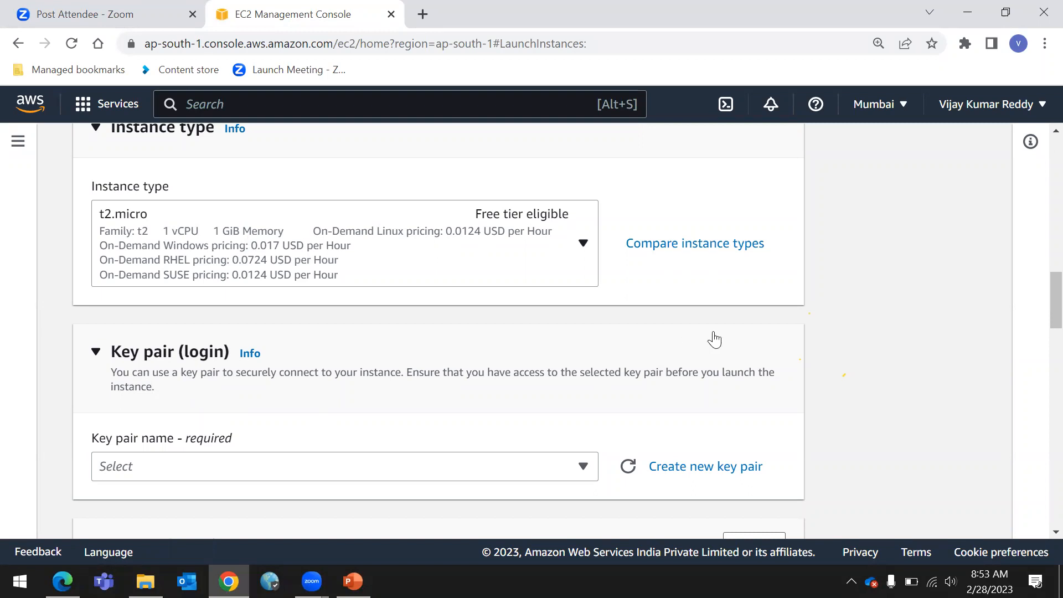
# Start creating a new key pair and name it with the user's first name followed by kp
pyautogui.scroll(-3, 715, 339)
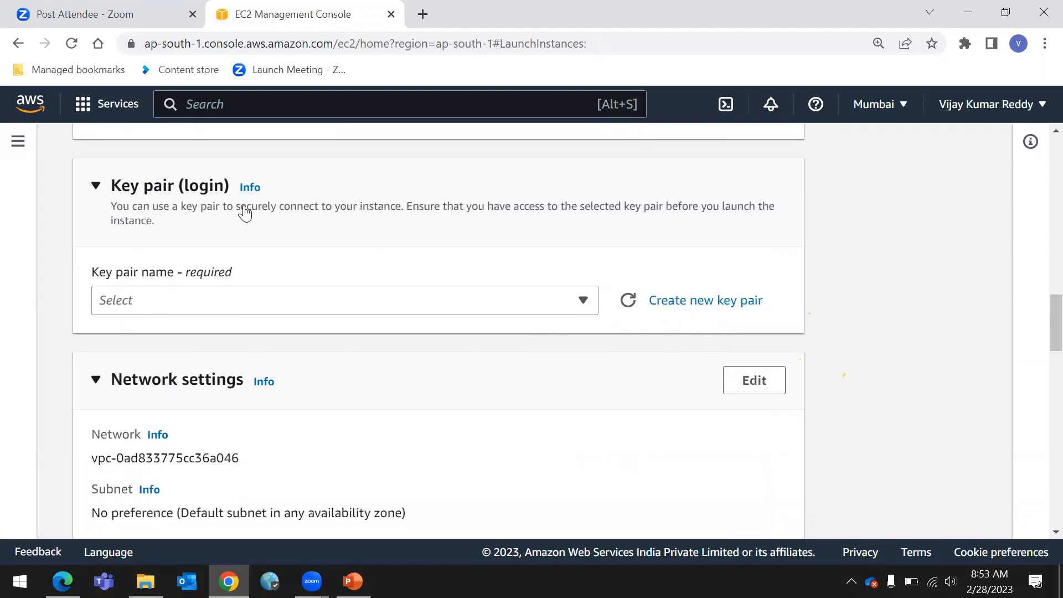
pyautogui.moveTo(235, 211); pyautogui.dragTo(404, 216)
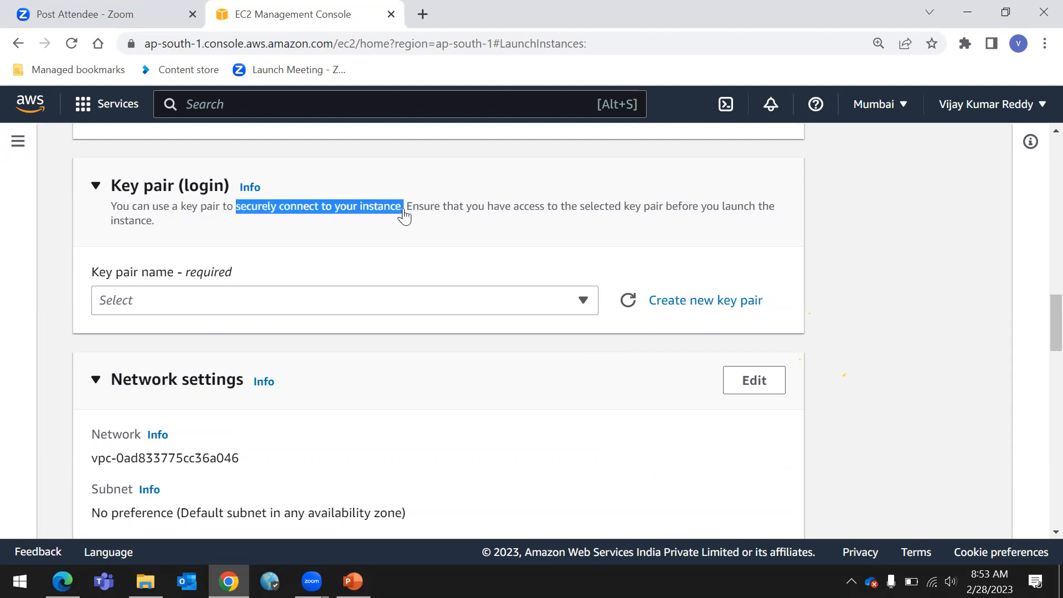
pyautogui.click(686, 212)
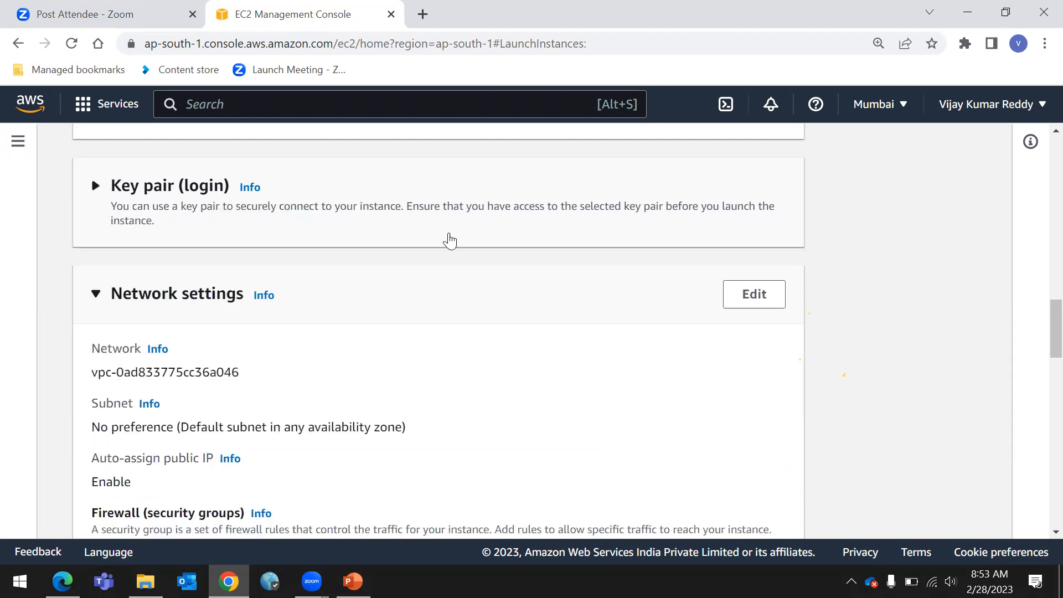
pyautogui.click(149, 188)
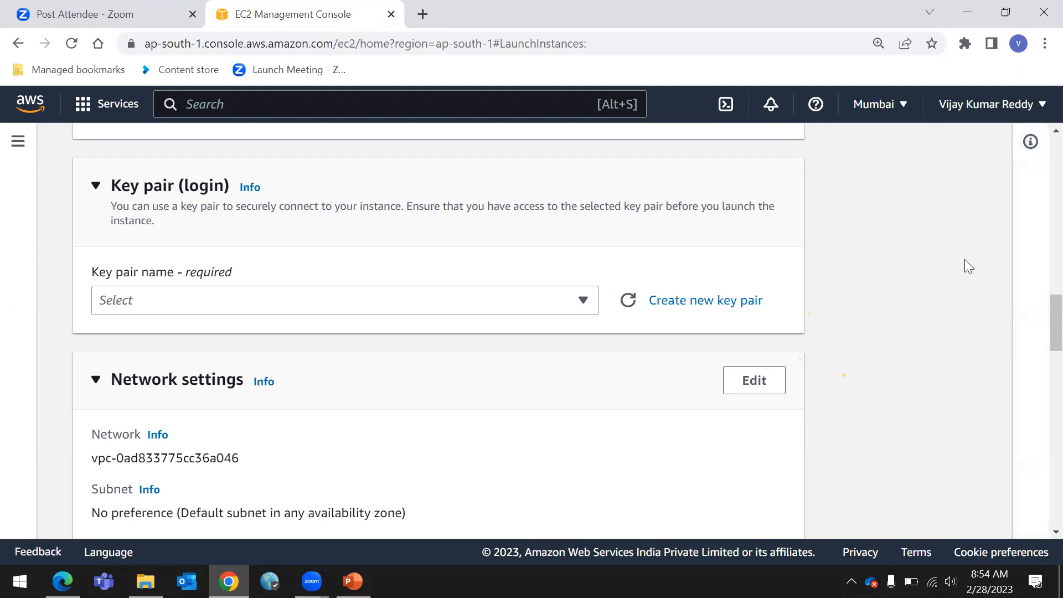
pyautogui.click(727, 305)
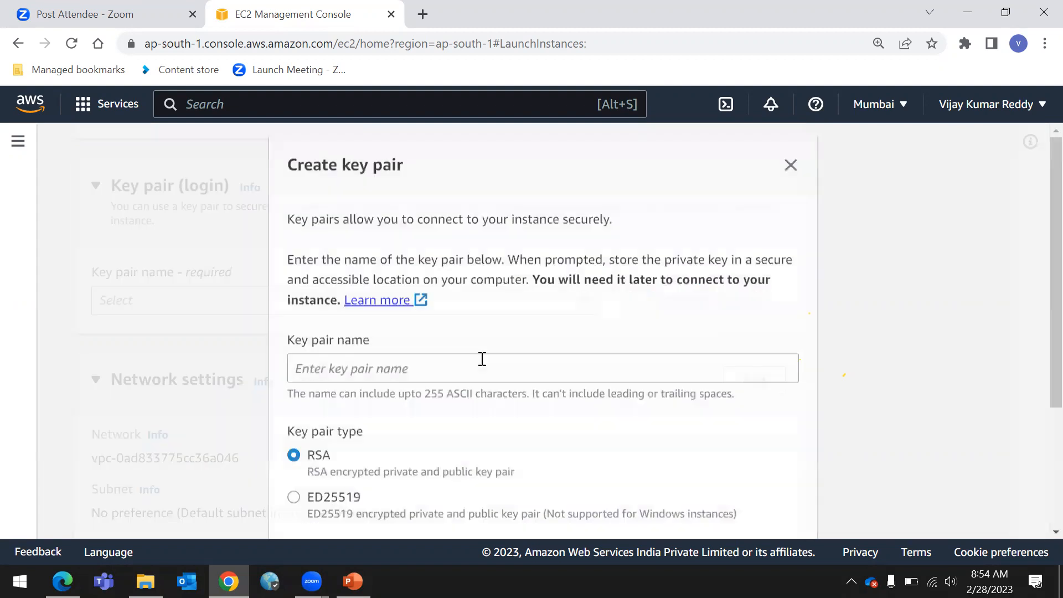
pyautogui.click(424, 369)
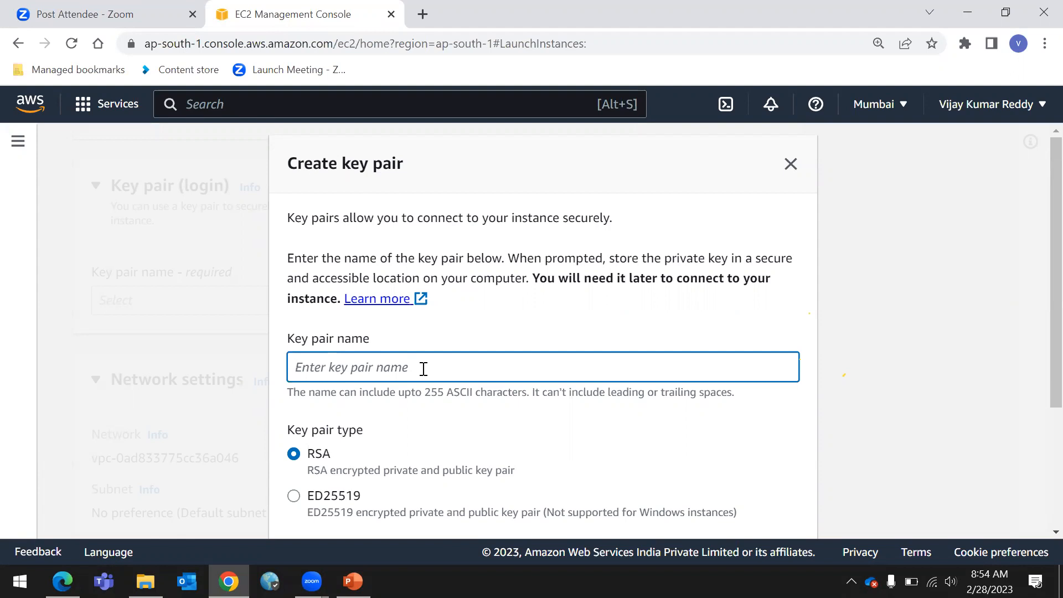
pyautogui.write('v')
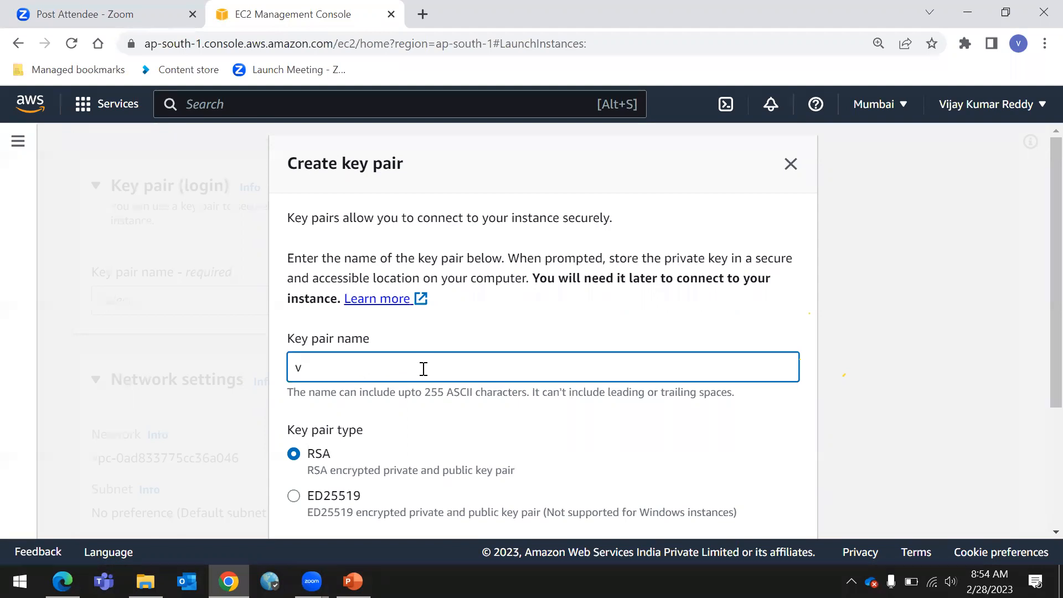
pyautogui.write('ijaykp')
# Create the key pair with RSA type and .pem private key format
pyautogui.scroll(-3, 404, 338)
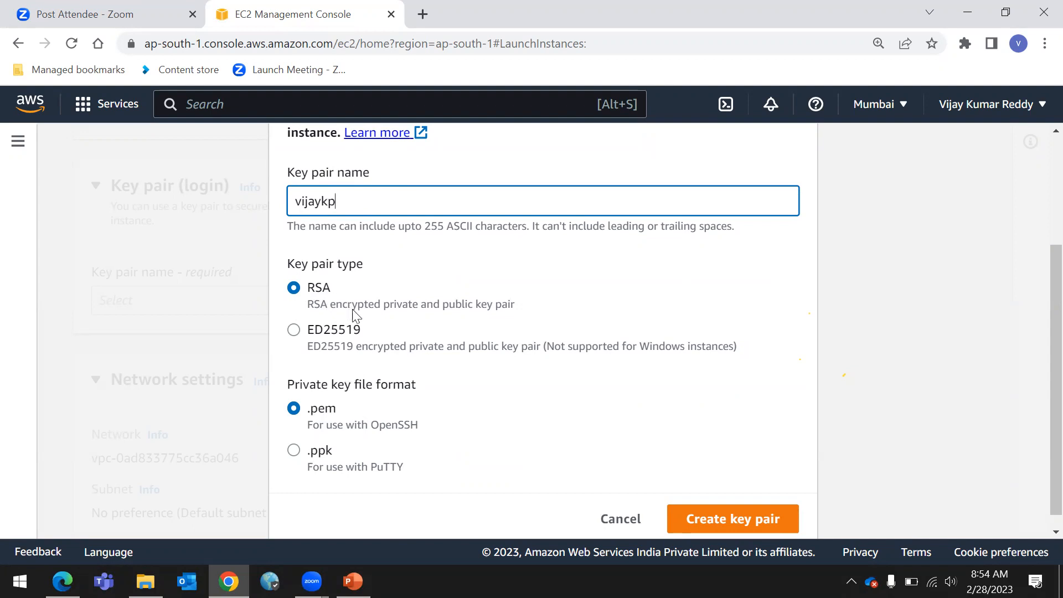
pyautogui.doubleClick(305, 204)
pyautogui.click(344, 203)
pyautogui.moveTo(289, 204); pyautogui.dragTo(331, 204)
pyautogui.click(512, 397)
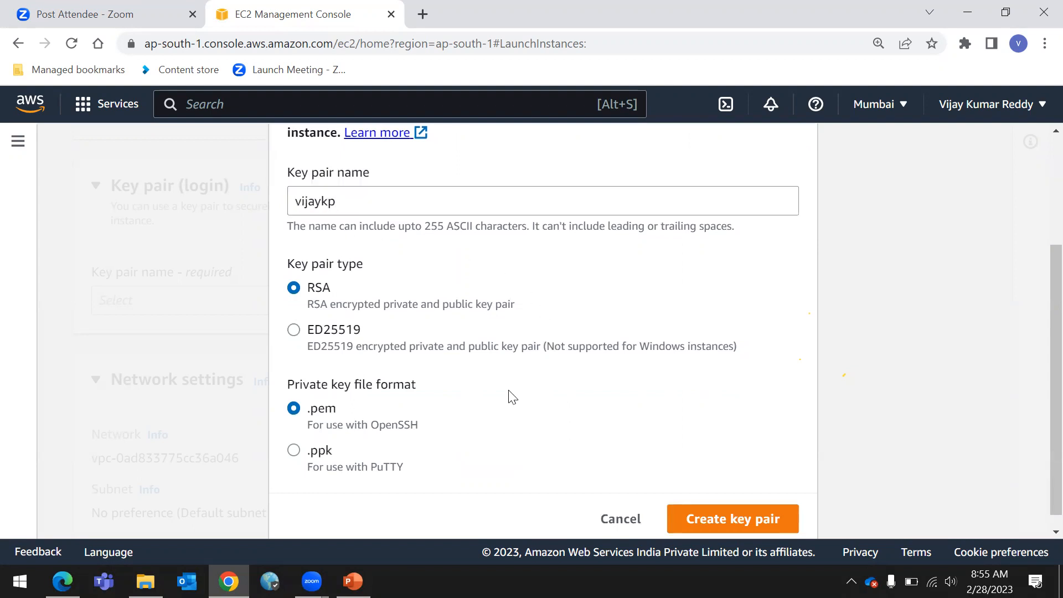
pyautogui.moveTo(306, 408); pyautogui.dragTo(344, 412)
pyautogui.click(466, 429)
pyautogui.scroll(3, 463, 429)
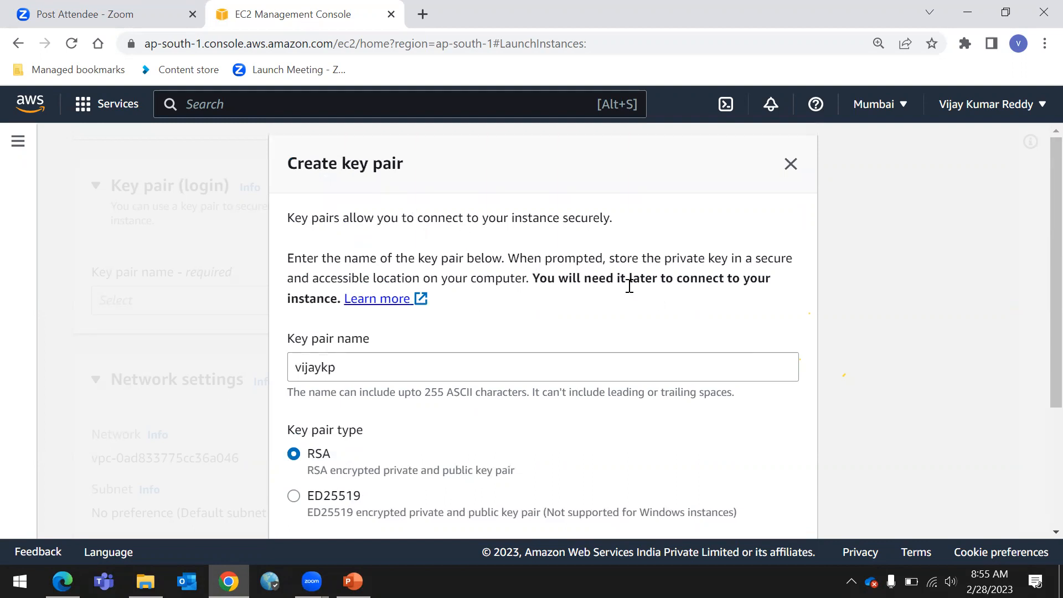
pyautogui.moveTo(660, 278); pyautogui.dragTo(725, 308)
pyautogui.click(606, 299)
pyautogui.scroll(-3, 523, 330)
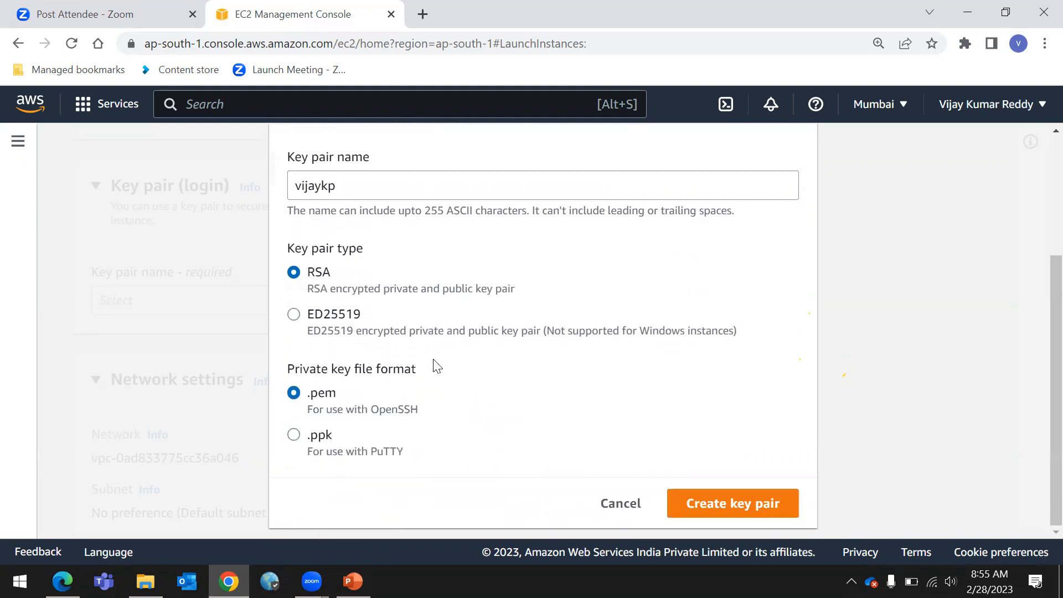
pyautogui.click(352, 186)
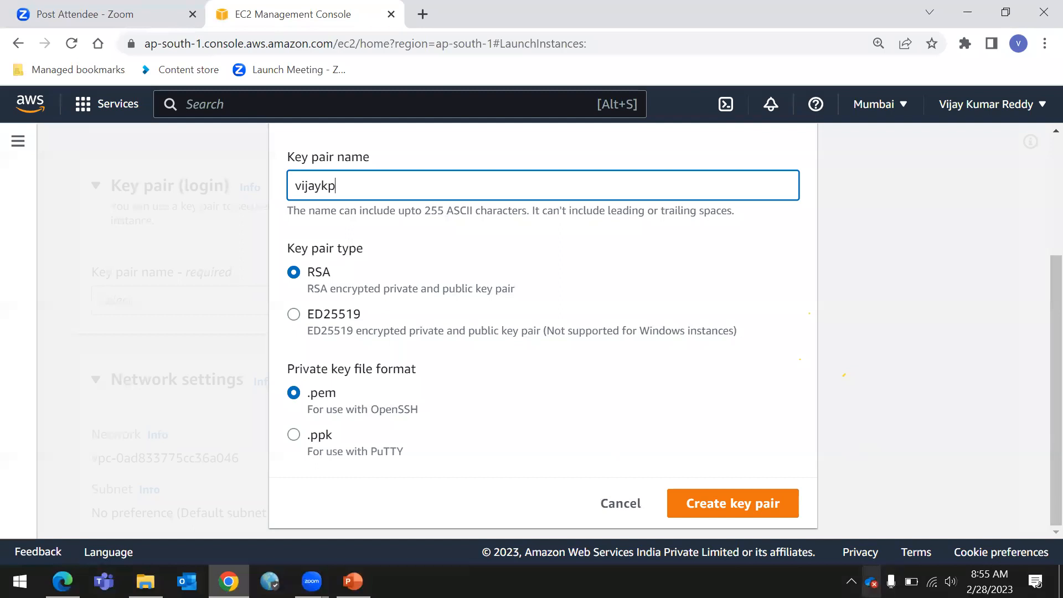
pyautogui.click(741, 506)
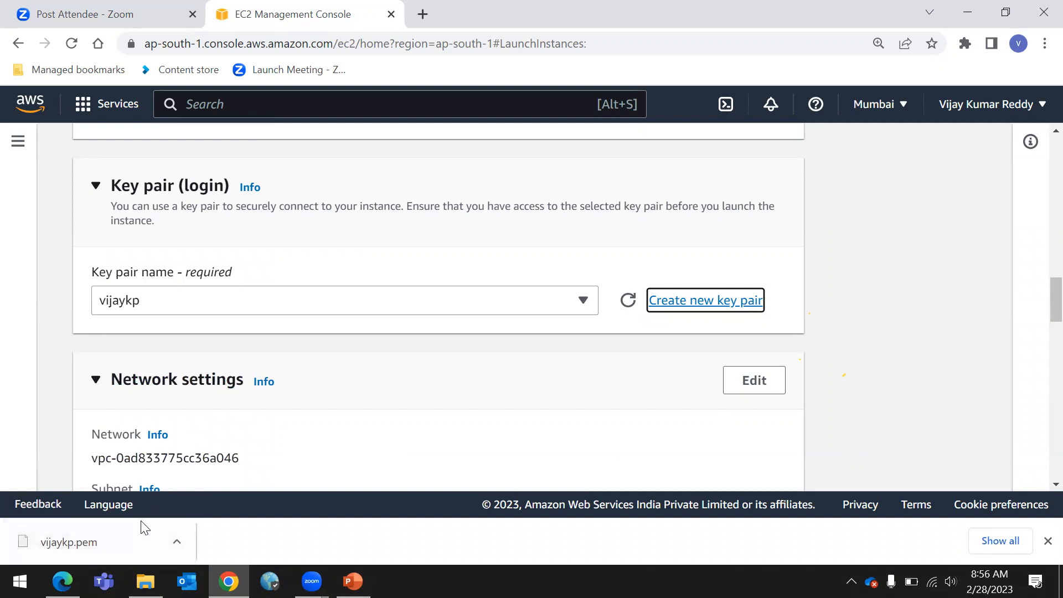
# Review the network settings, storage and summary sections of the launch form
pyautogui.scroll(-2, 317, 332)
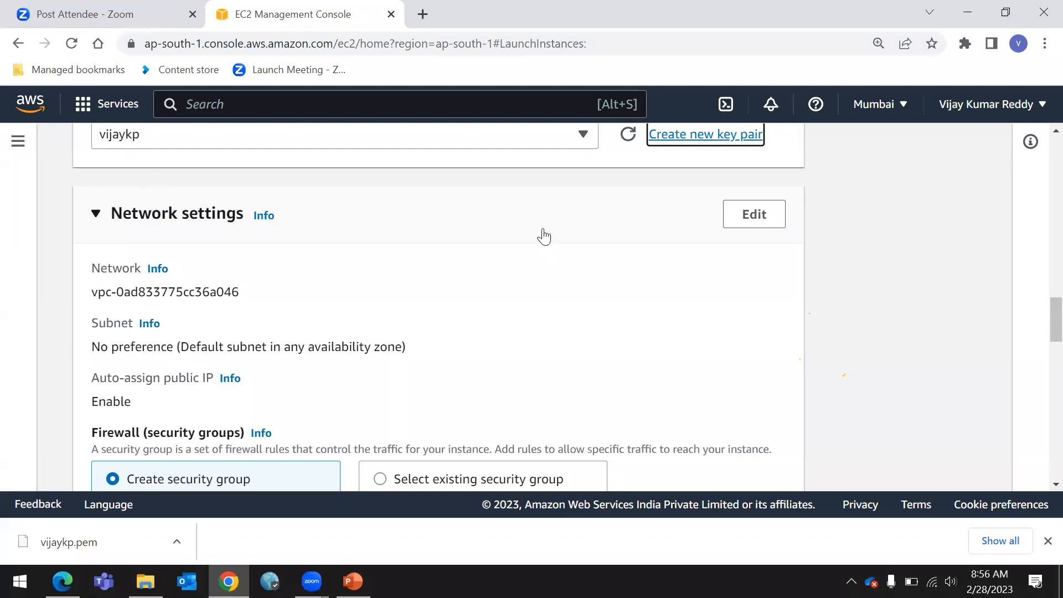
pyautogui.scroll(-3, 537, 247)
pyautogui.scroll(3, 446, 249)
pyautogui.scroll(-5, 243, 314)
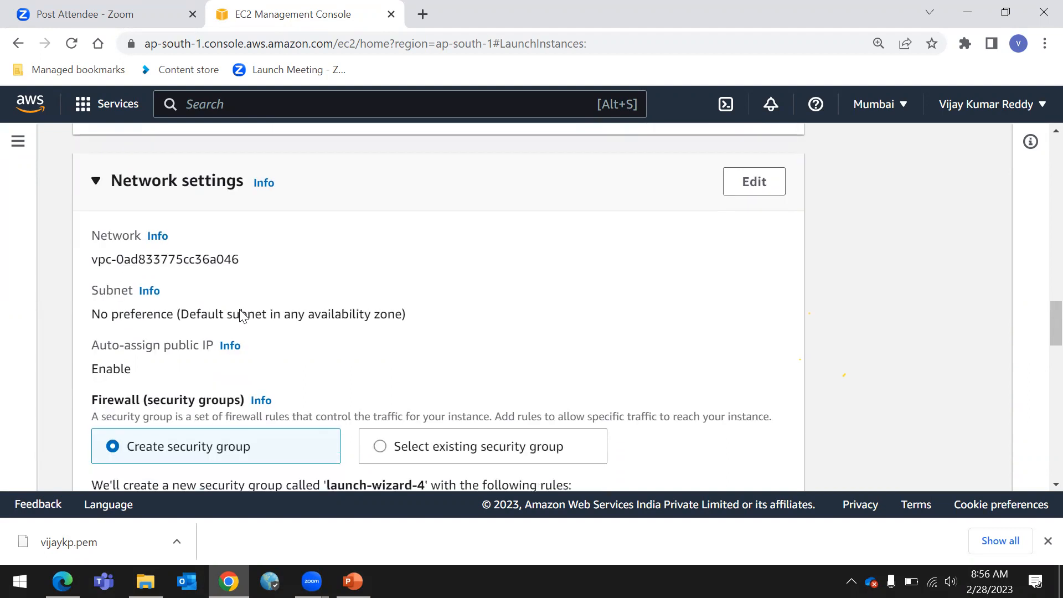
pyautogui.scroll(-13, 242, 315)
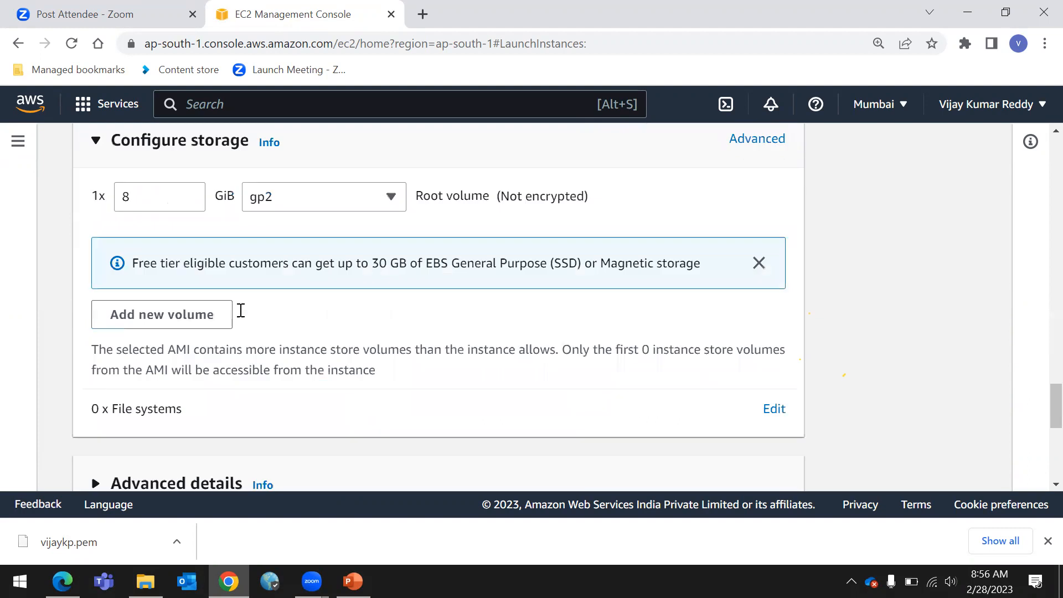
pyautogui.scroll(-2, 241, 311)
pyautogui.scroll(6, 239, 313)
pyautogui.scroll(-5, 239, 315)
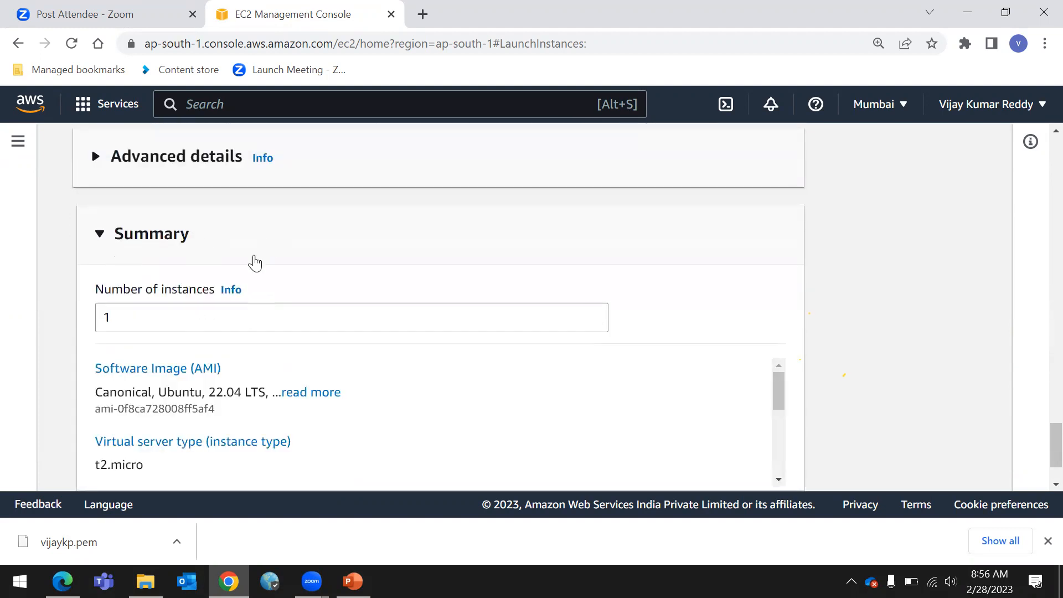
pyautogui.moveTo(98, 300); pyautogui.dragTo(365, 284)
pyautogui.click(365, 284)
pyautogui.scroll(-2, 694, 266)
pyautogui.scroll(-2, 720, 311)
pyautogui.scroll(6, 385, 368)
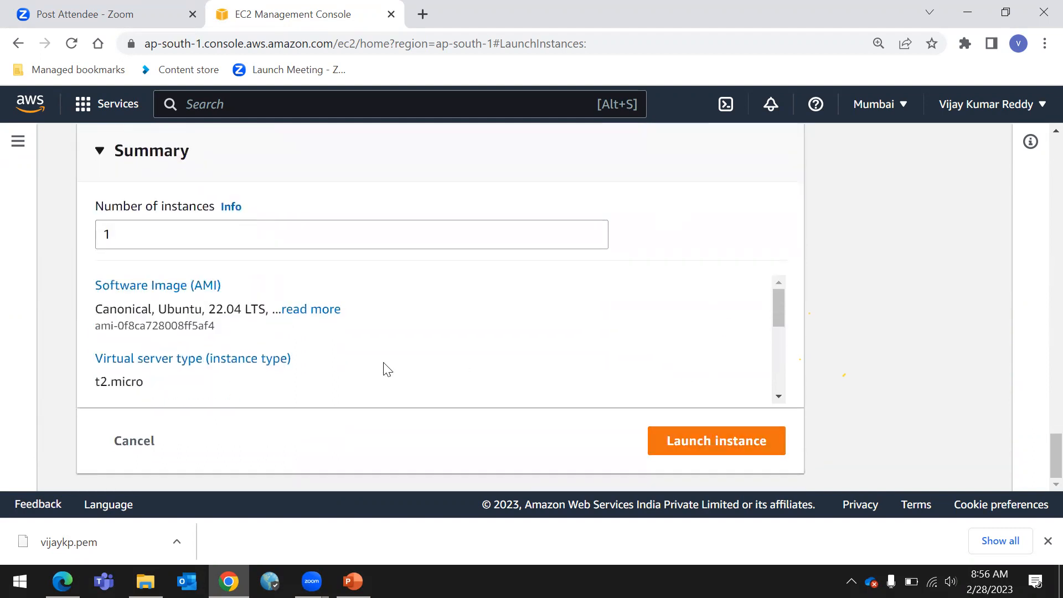
# Examine the firewall rules and the root volume storage configuration
pyautogui.scroll(20, 401, 372)
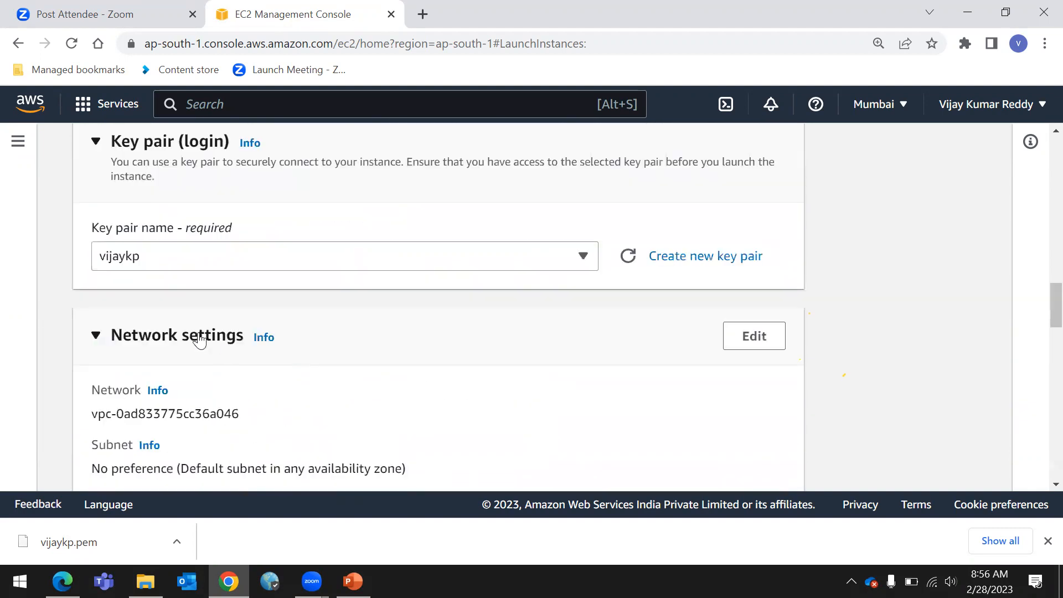
pyautogui.scroll(-3, 245, 370)
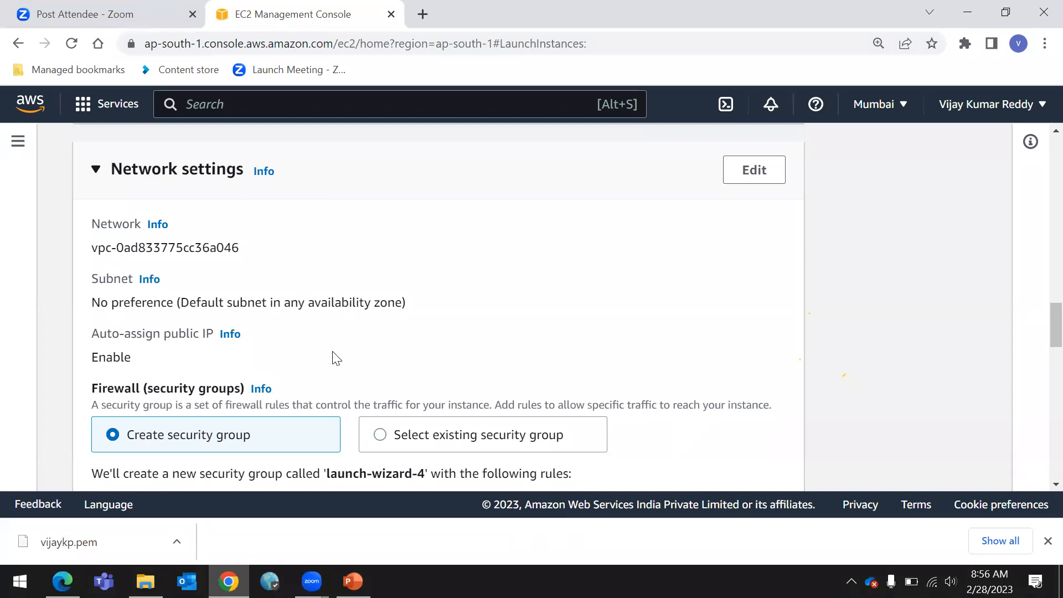
pyautogui.scroll(-3, 312, 358)
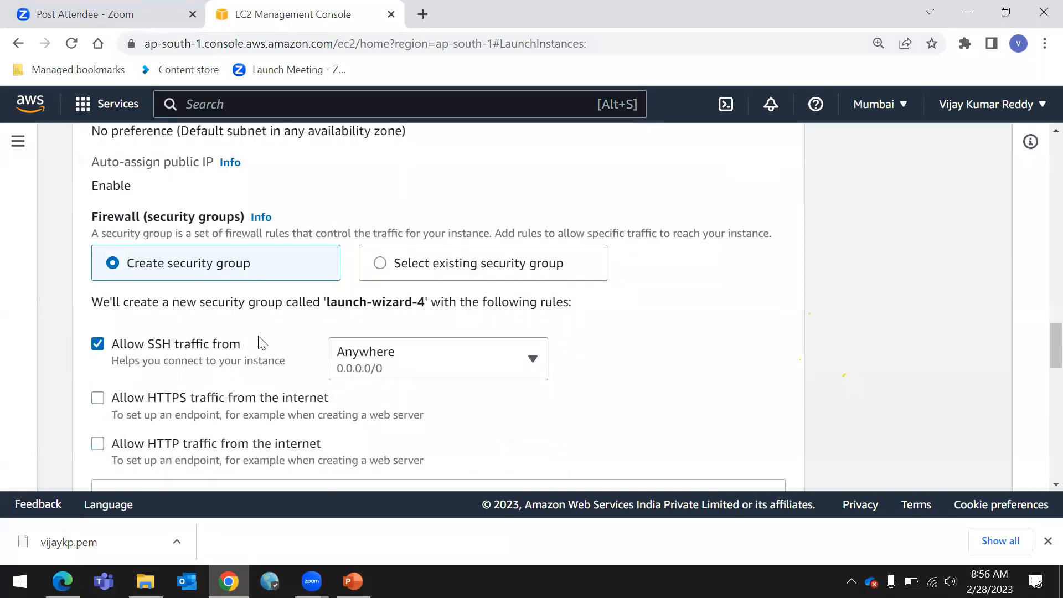
pyautogui.scroll(-3, 196, 357)
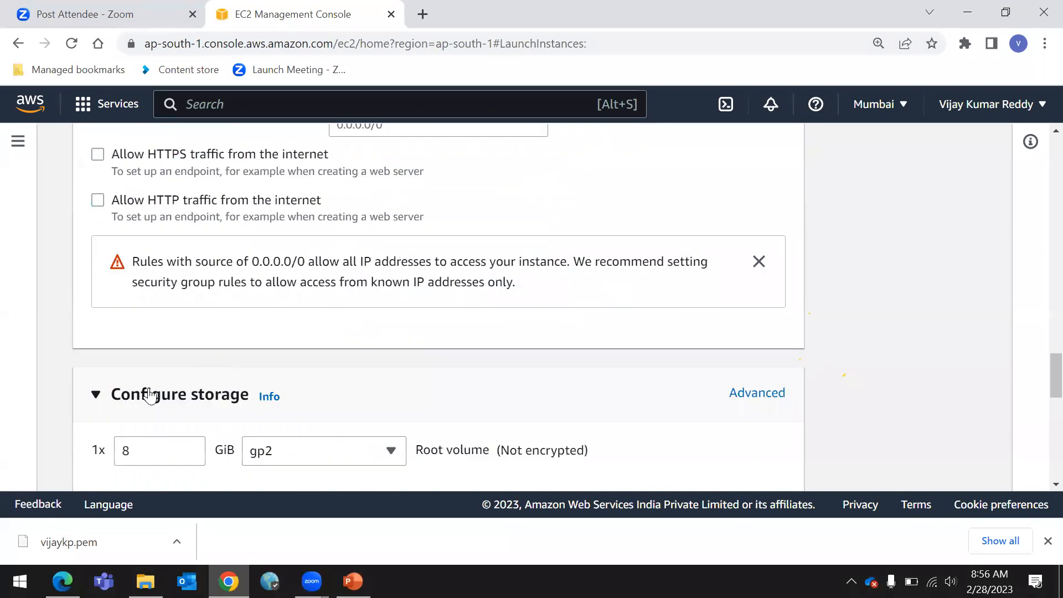
pyautogui.scroll(-3, 143, 355)
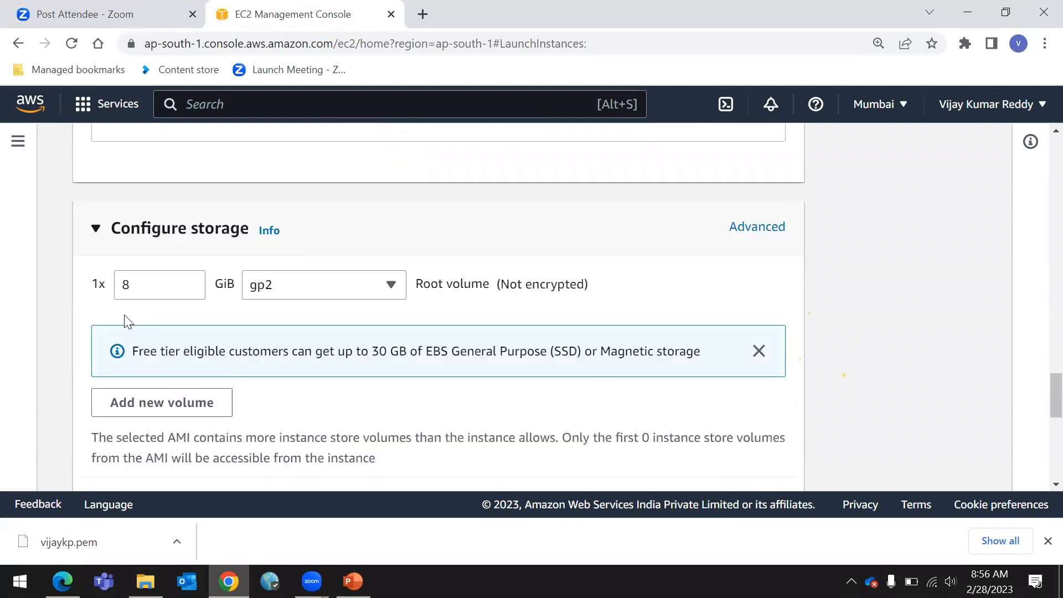
pyautogui.moveTo(83, 202); pyautogui.dragTo(931, 257)
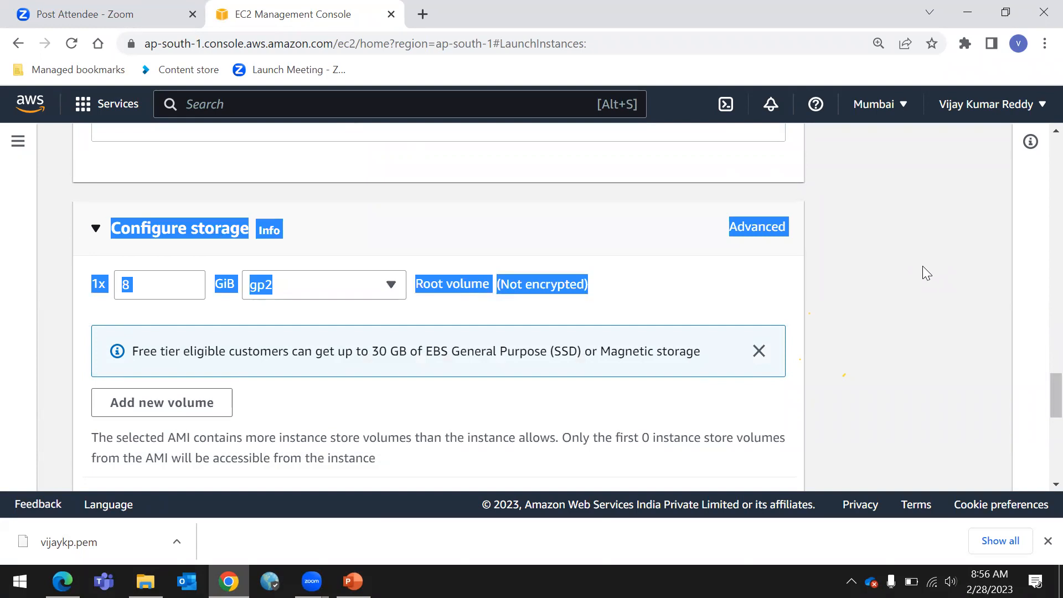
pyautogui.click(923, 266)
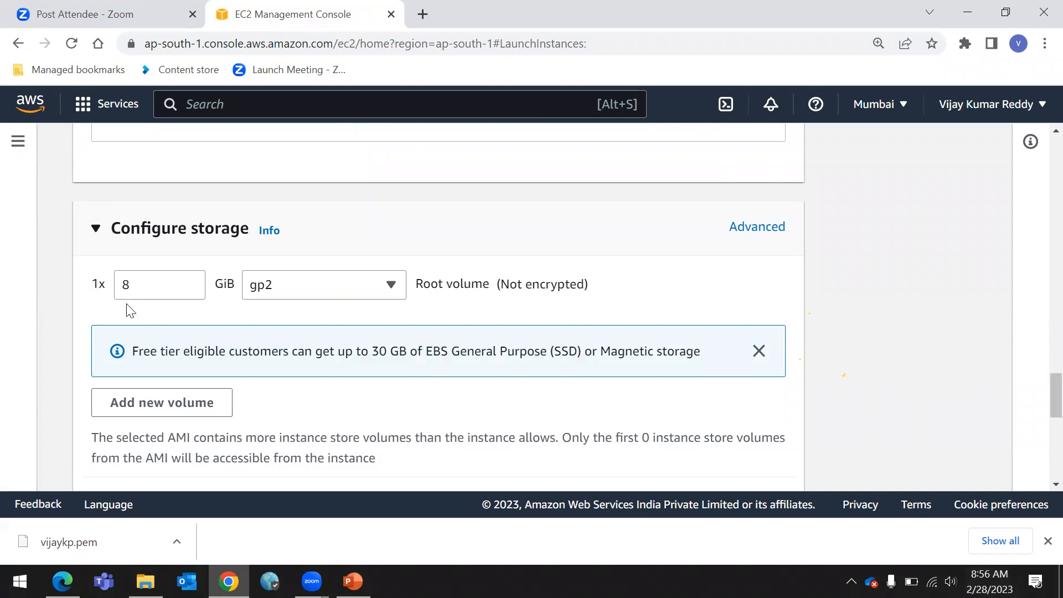
# Highlight the free tier note about 30 GB of EBS storage in the storage configuration
pyautogui.moveTo(131, 351); pyautogui.dragTo(425, 357)
pyautogui.click(354, 368)
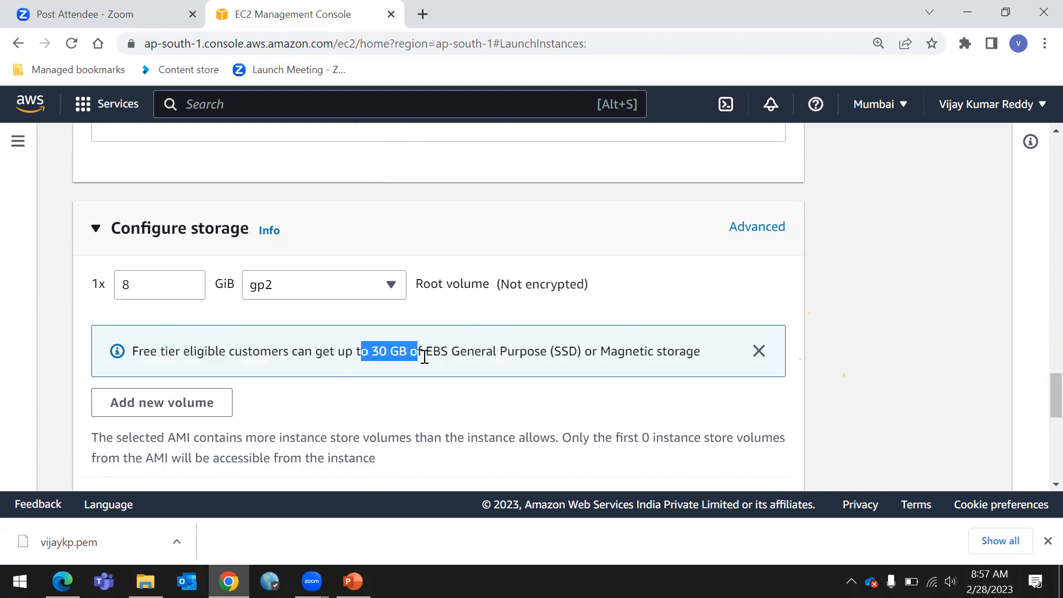
pyautogui.scroll(-3, 425, 357)
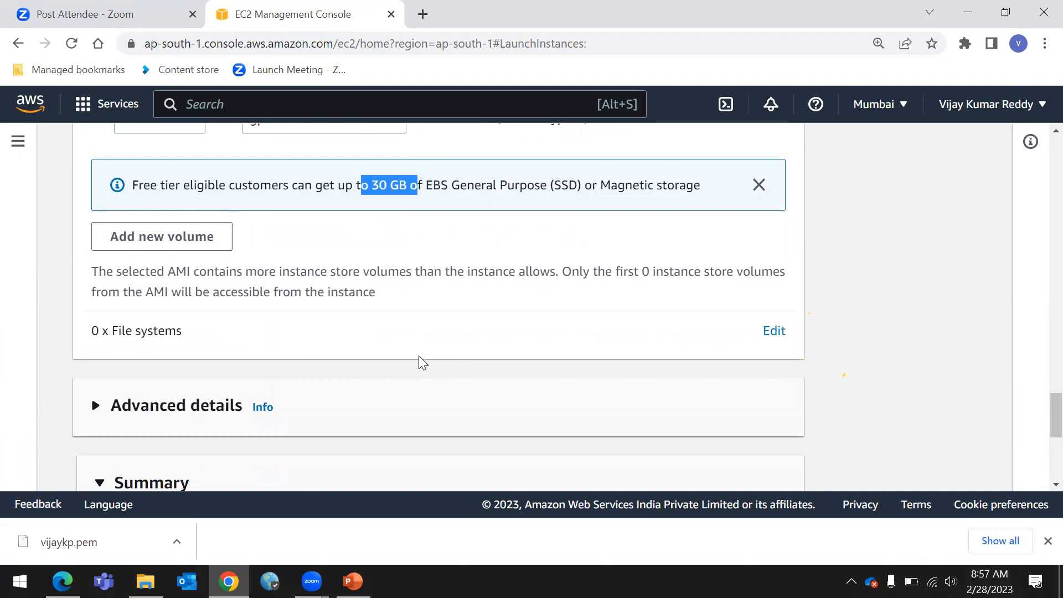
pyautogui.scroll(3, 419, 356)
pyautogui.click(336, 361)
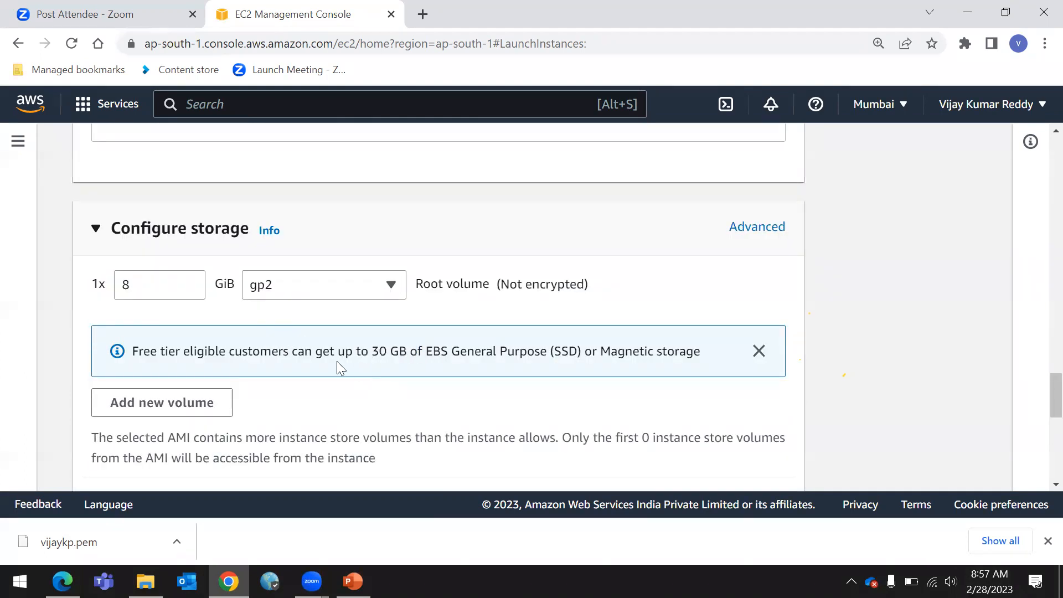
pyautogui.moveTo(278, 352); pyautogui.dragTo(417, 354)
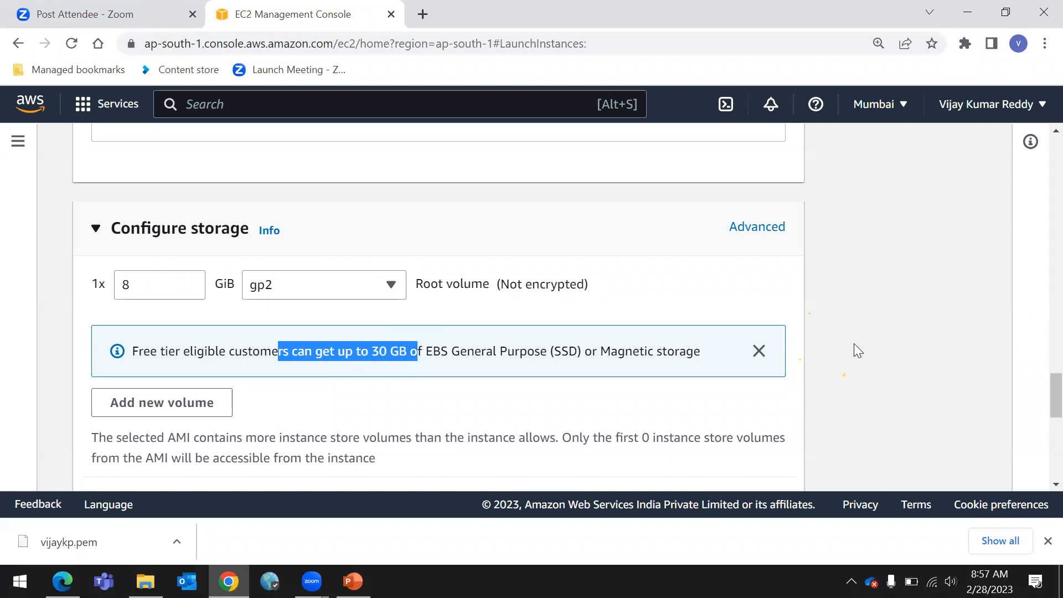
# Launch the instance, then open the list of running instances from the EC2 dashboard
pyautogui.scroll(-9, 564, 394)
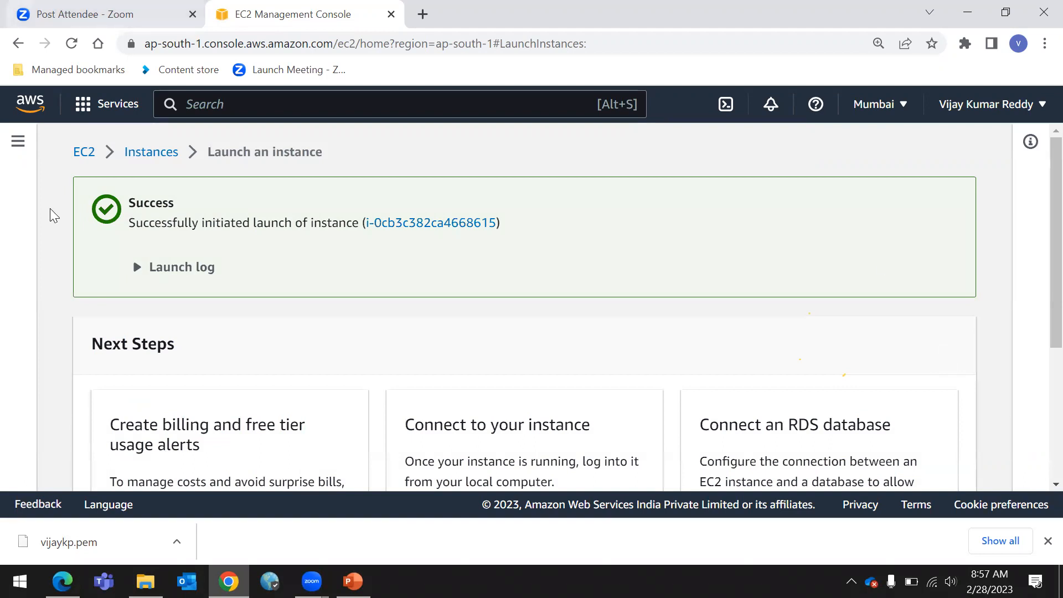
pyautogui.click(85, 152)
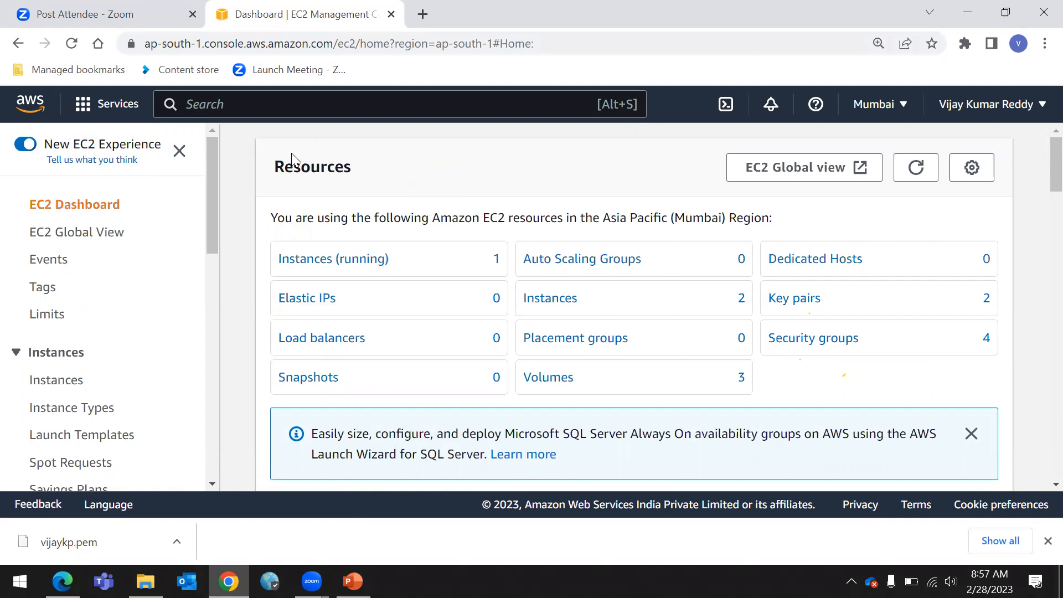
pyautogui.click(335, 261)
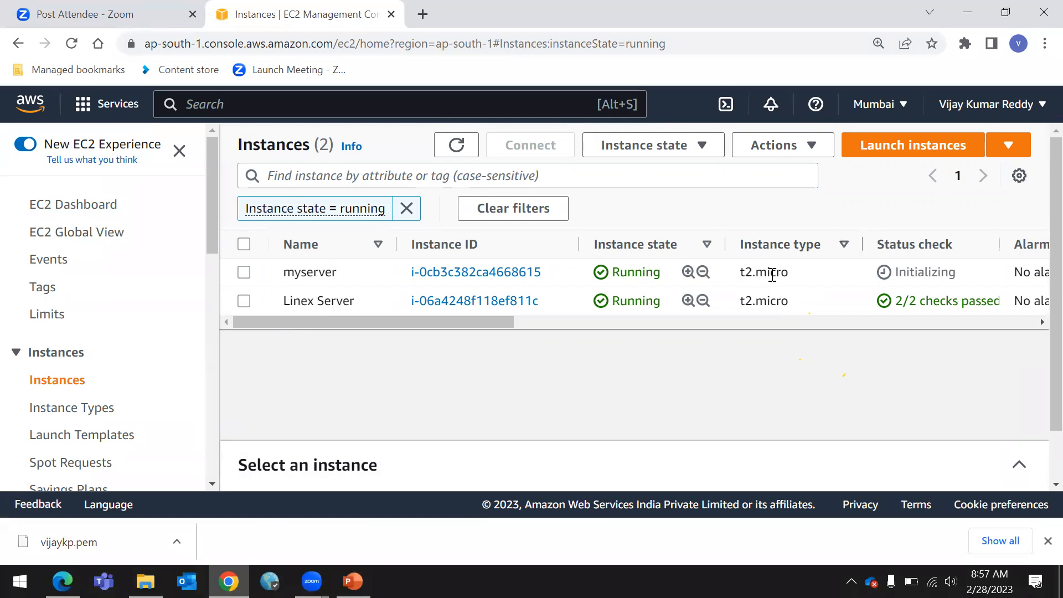
# Examine the instance state and status check columns of the running instances
pyautogui.doubleClick(896, 244)
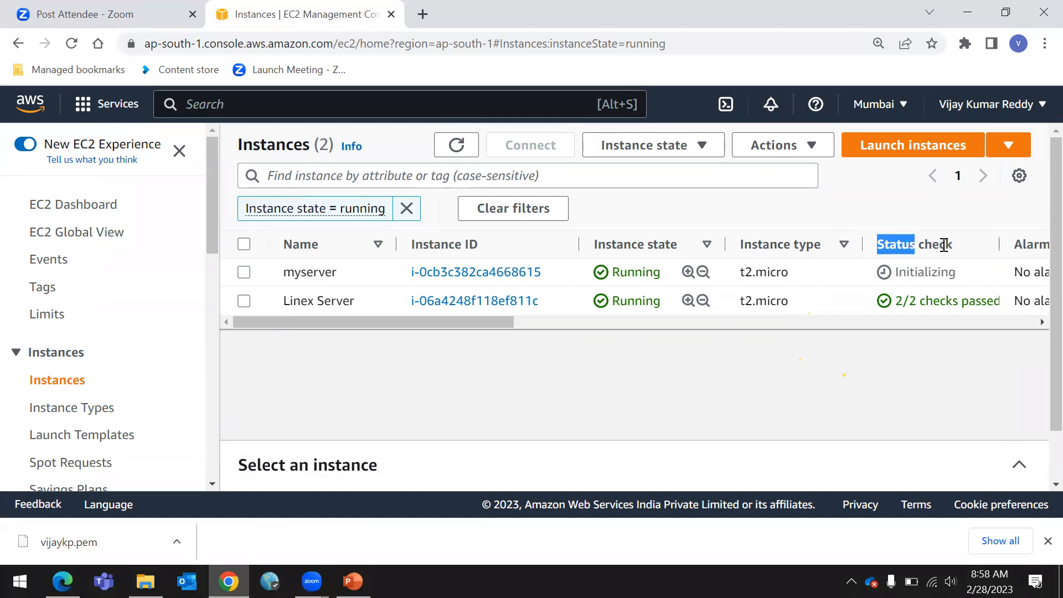
pyautogui.click(885, 385)
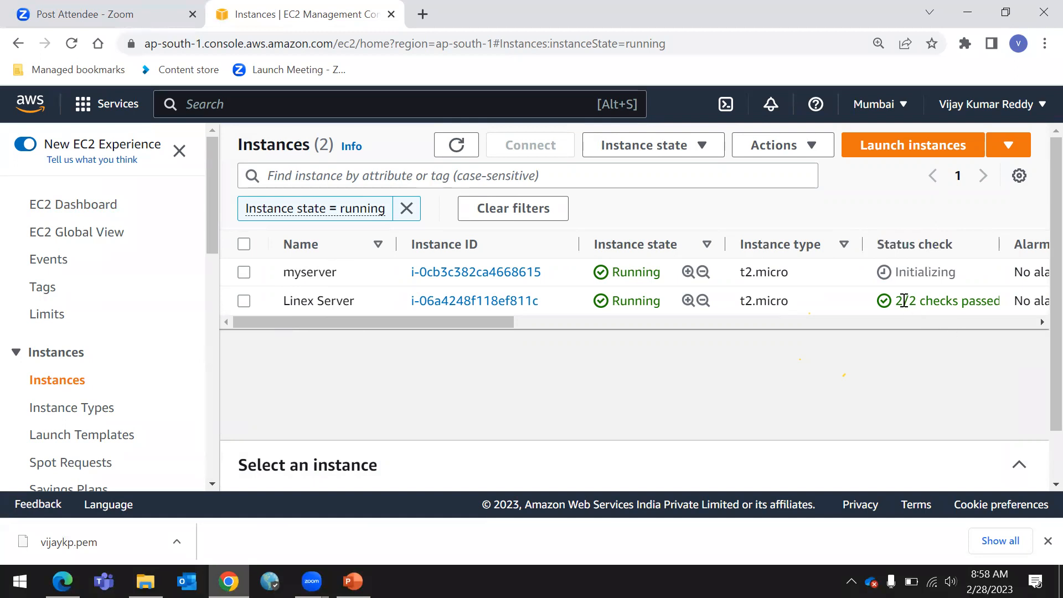
pyautogui.moveTo(899, 296); pyautogui.dragTo(953, 374)
pyautogui.click(919, 313)
pyautogui.moveTo(900, 306); pyautogui.dragTo(857, 396)
pyautogui.click(856, 394)
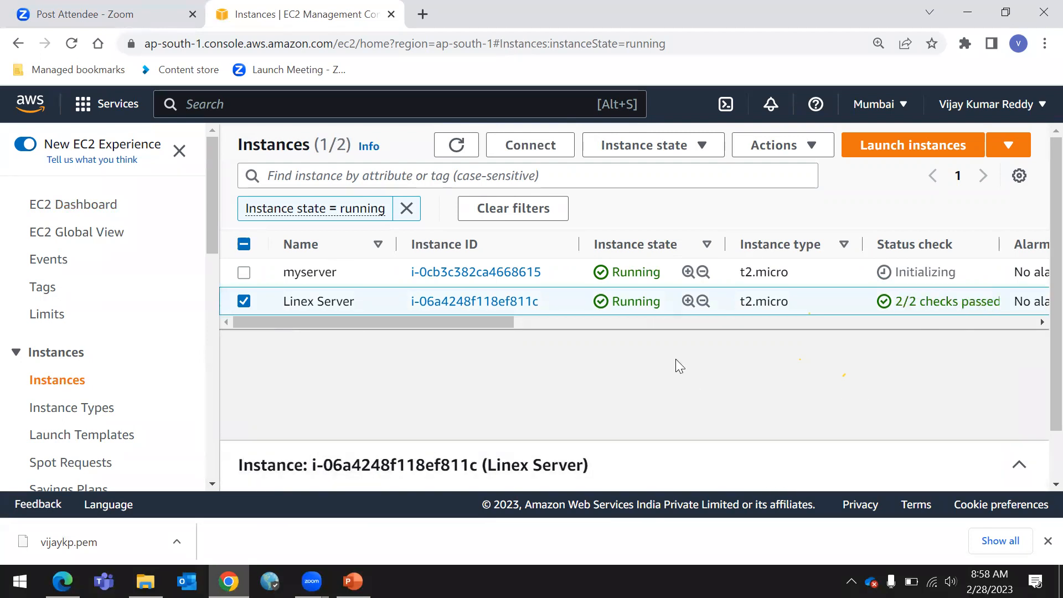
# Select the myserver instance, open its details and start connecting to it
pyautogui.click(244, 300)
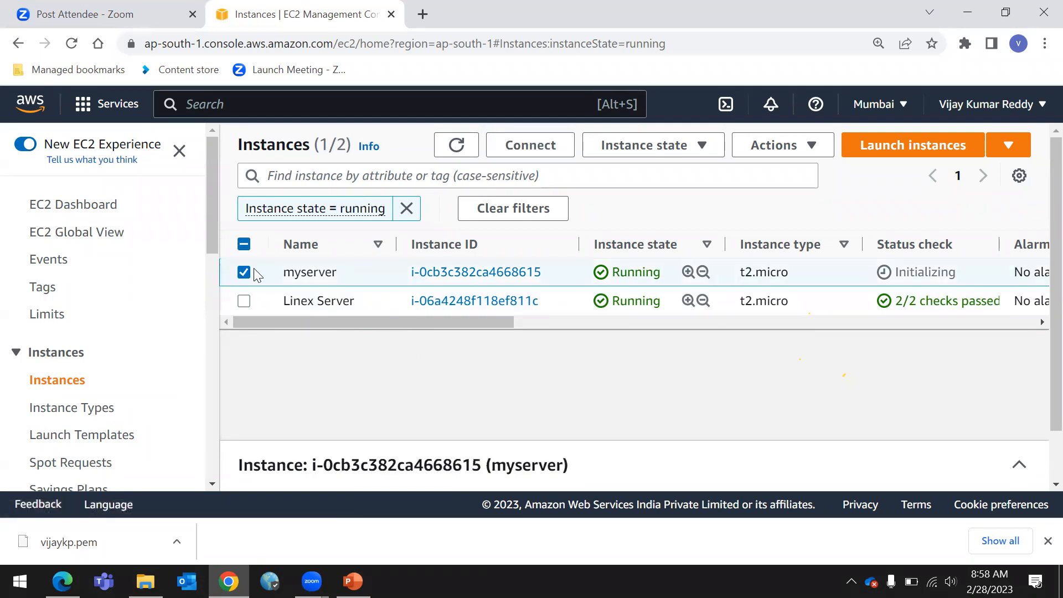
pyautogui.rightClick(395, 329)
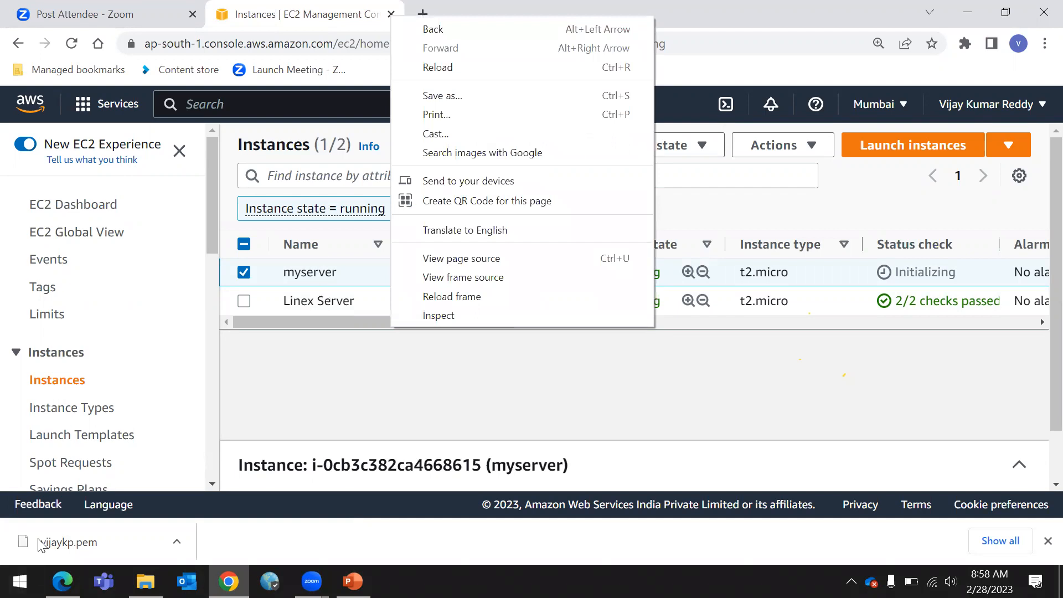
pyautogui.click(840, 397)
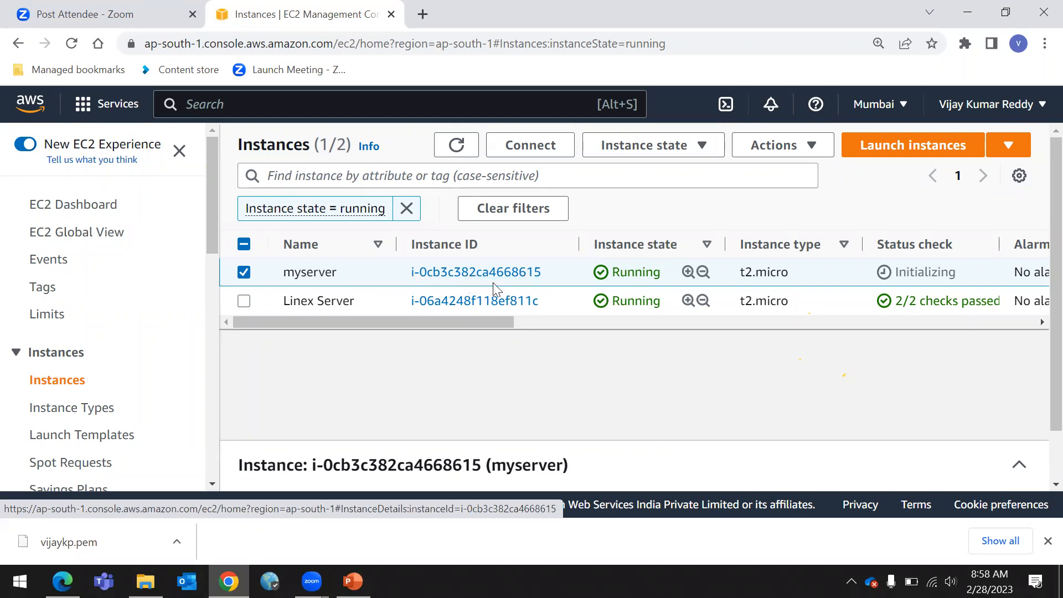
pyautogui.click(471, 271)
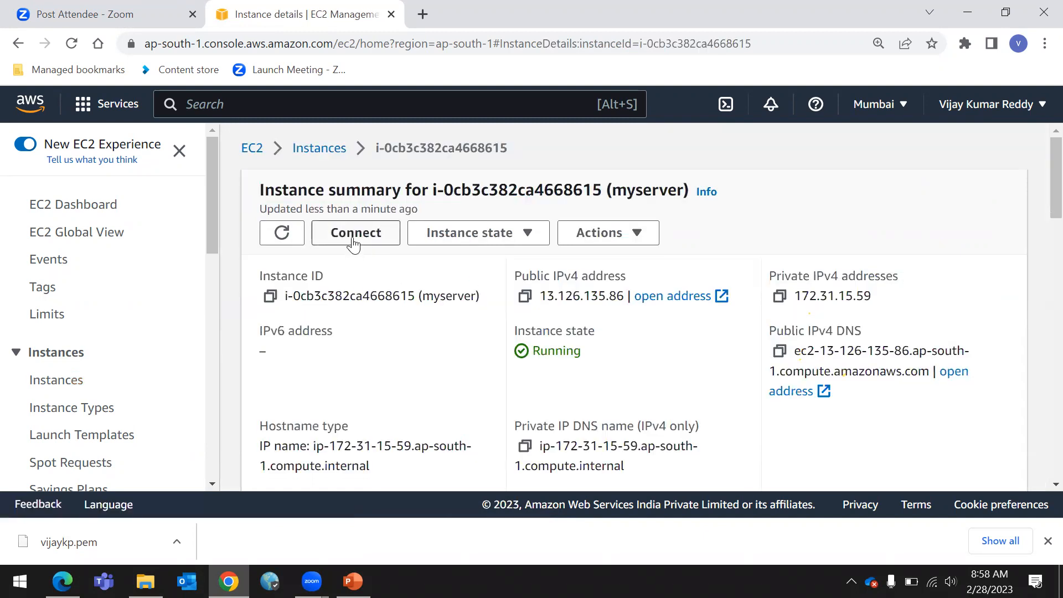
pyautogui.click(353, 243)
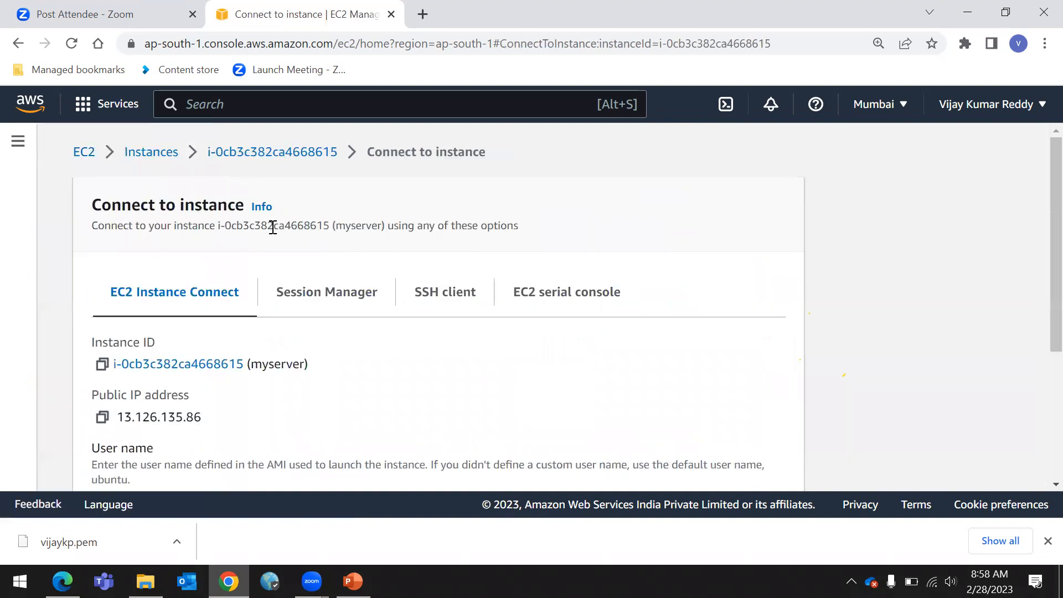
# Connect to myserver through EC2 Instance Connect with the user name ubuntu and close the instance info panel
pyautogui.scroll(-2, 239, 294)
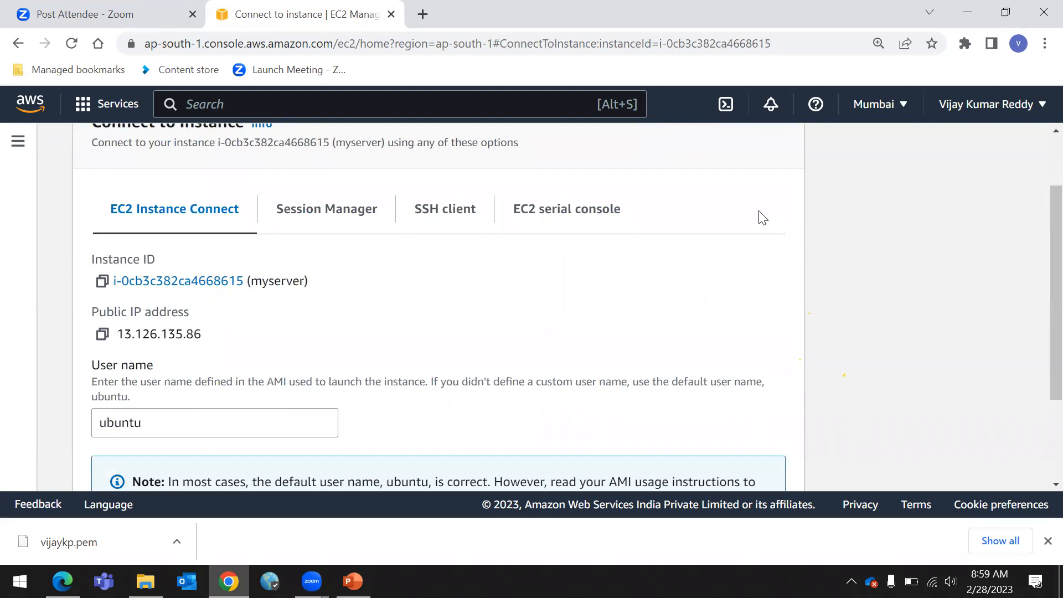
pyautogui.scroll(1, 471, 265)
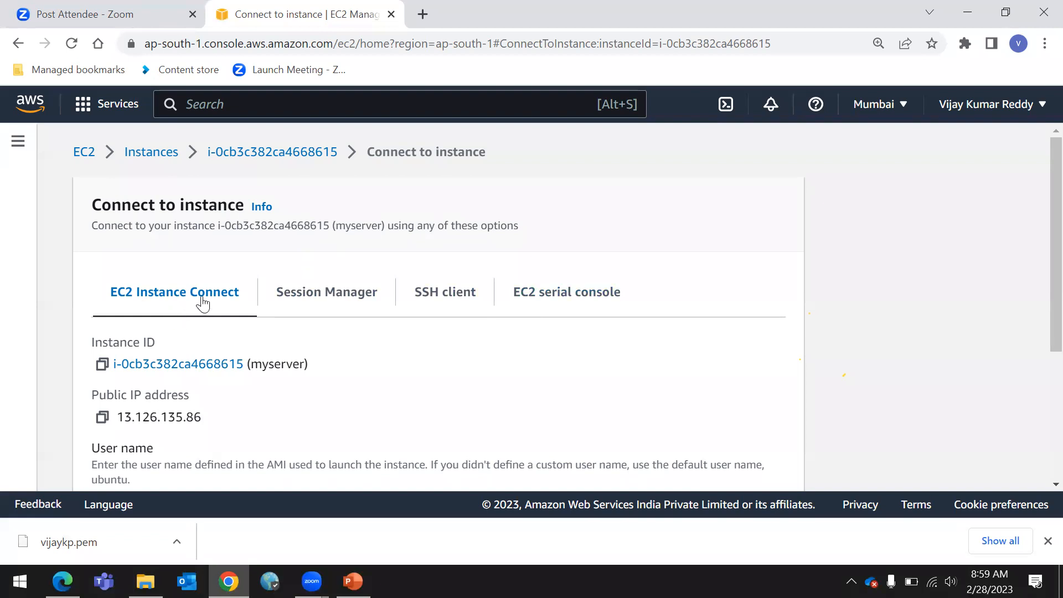
pyautogui.scroll(-1, 217, 299)
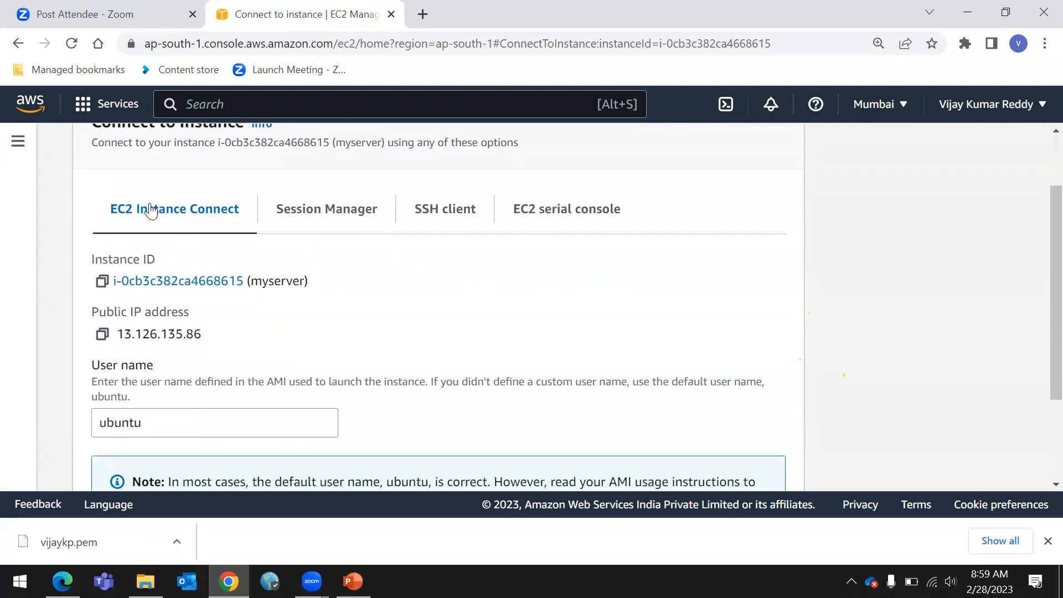
pyautogui.scroll(-1, 150, 209)
pyautogui.scroll(-1, 156, 192)
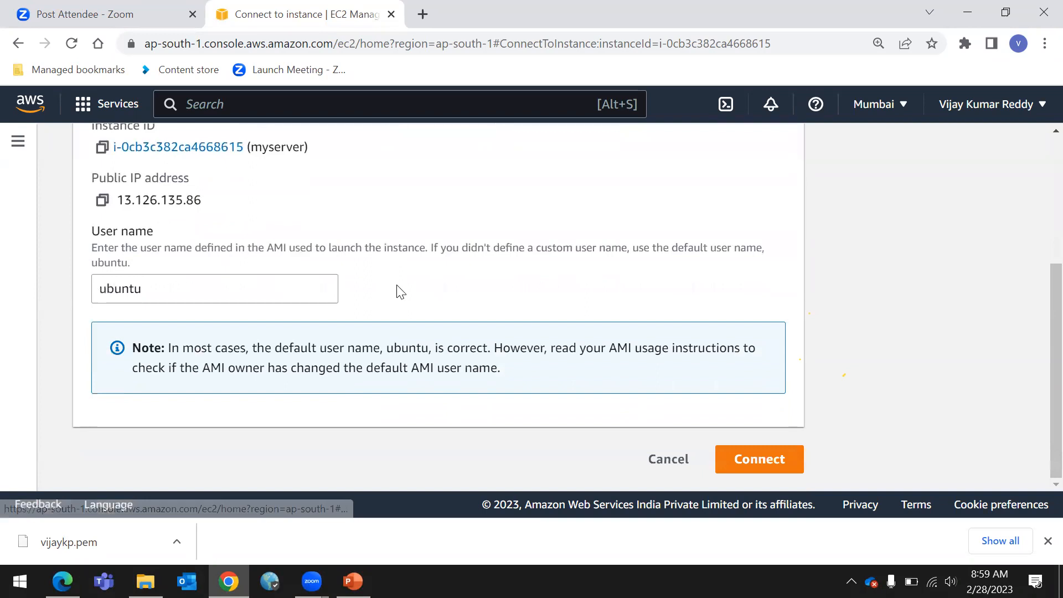
pyautogui.scroll(4, 207, 299)
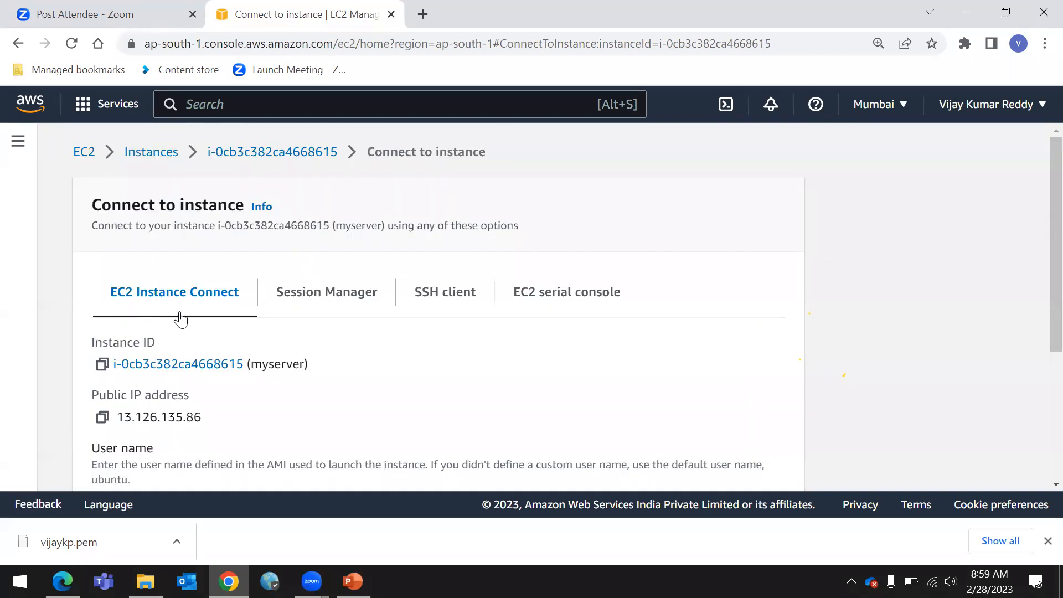
pyautogui.scroll(-4, 177, 316)
pyautogui.click(735, 454)
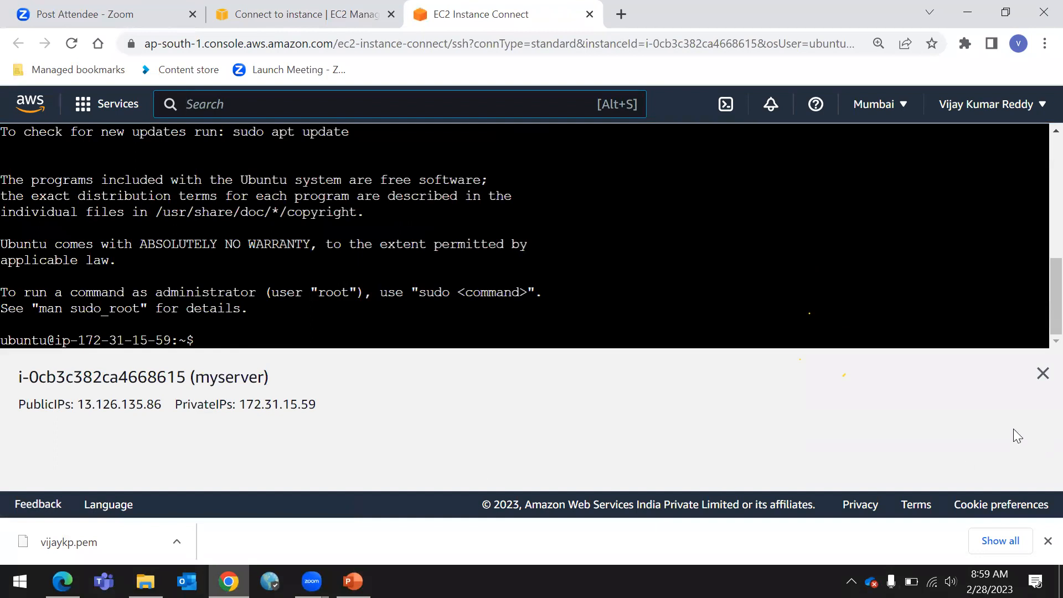
pyautogui.click(1044, 376)
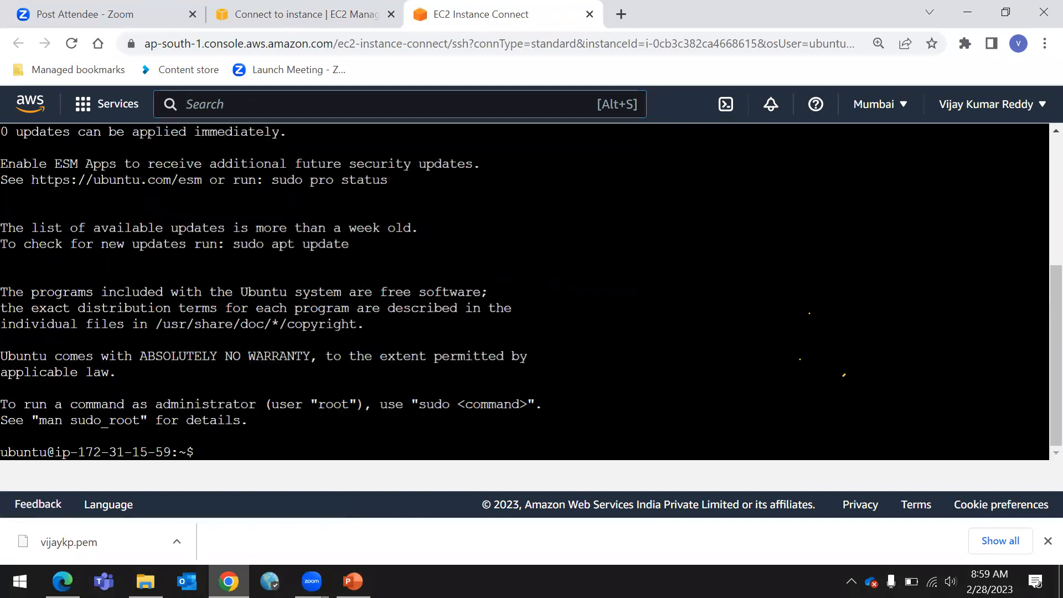